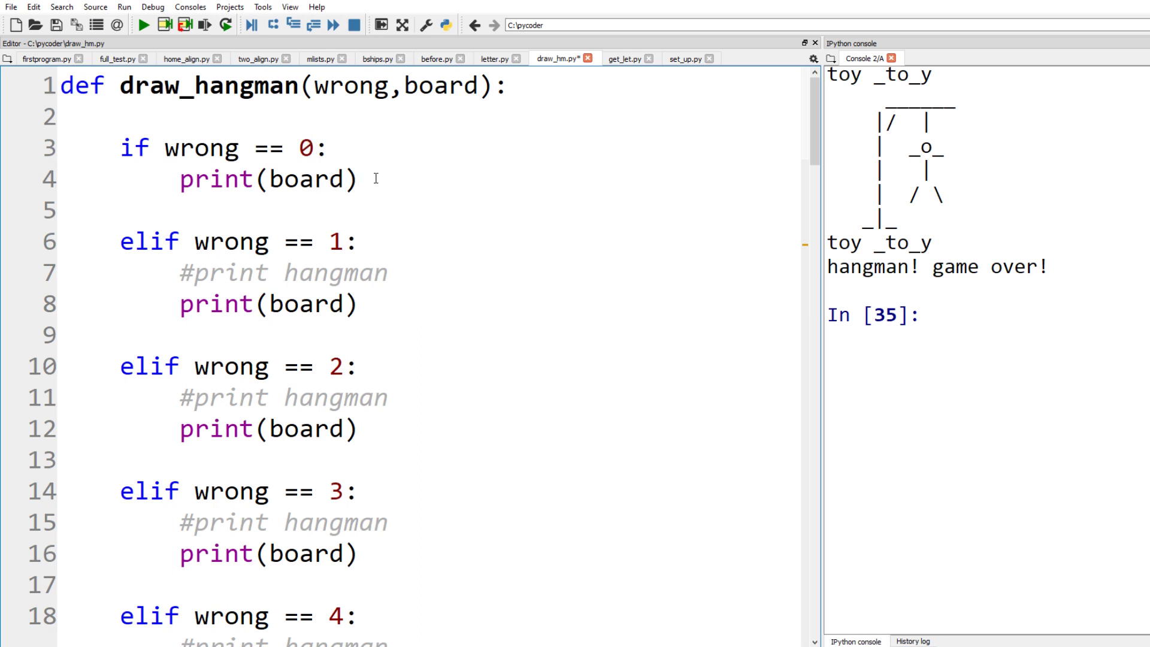
Review the zero-wrong-guess board print, its condition and the board output in the console
{"action": "left_click_drag", "start_coordinate": [375, 181], "coordinate": [181, 179]}
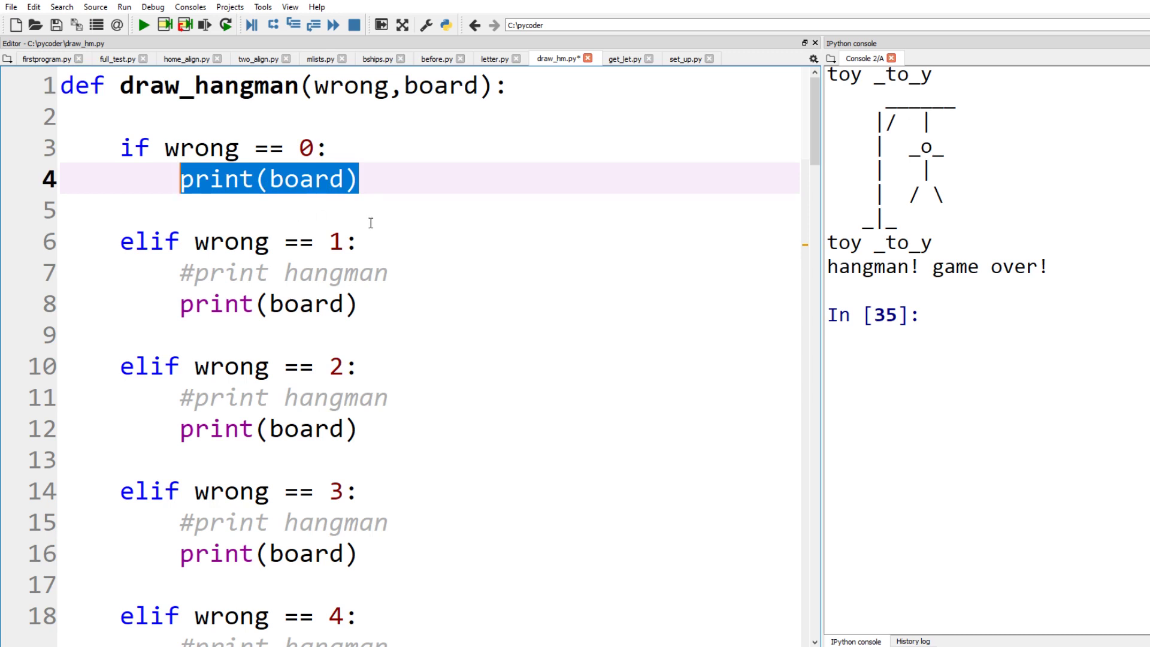
{"action": "left_click", "coordinate": [345, 151]}
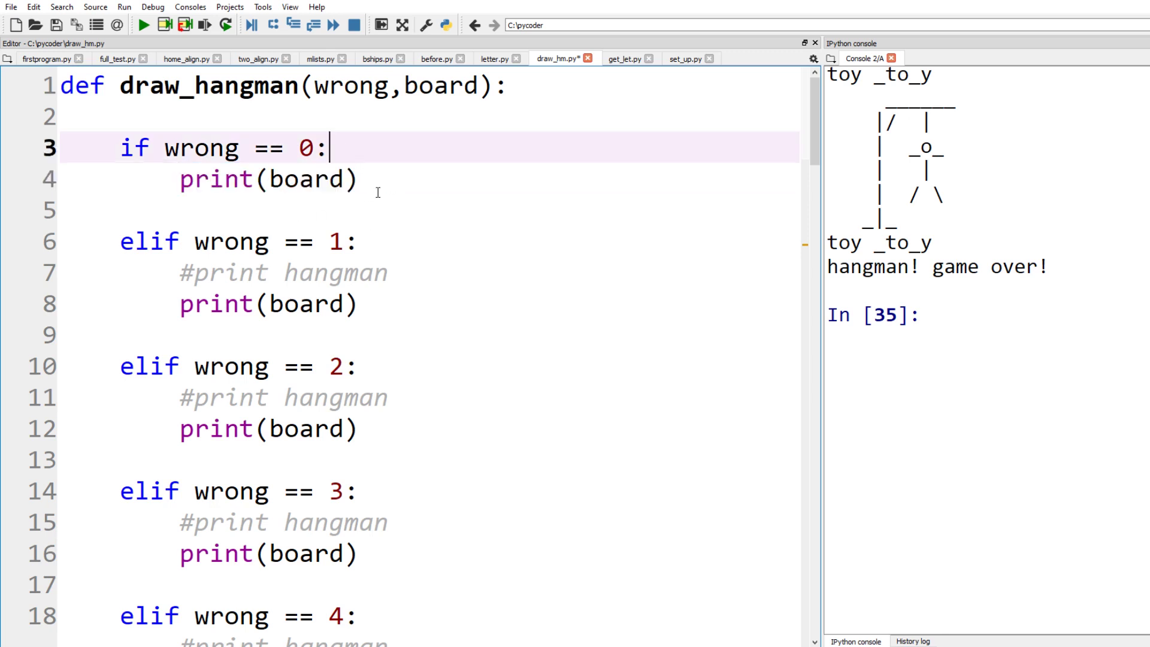
{"action": "double_click", "coordinate": [306, 149]}
{"action": "left_click_drag", "start_coordinate": [960, 77], "coordinate": [825, 77]}
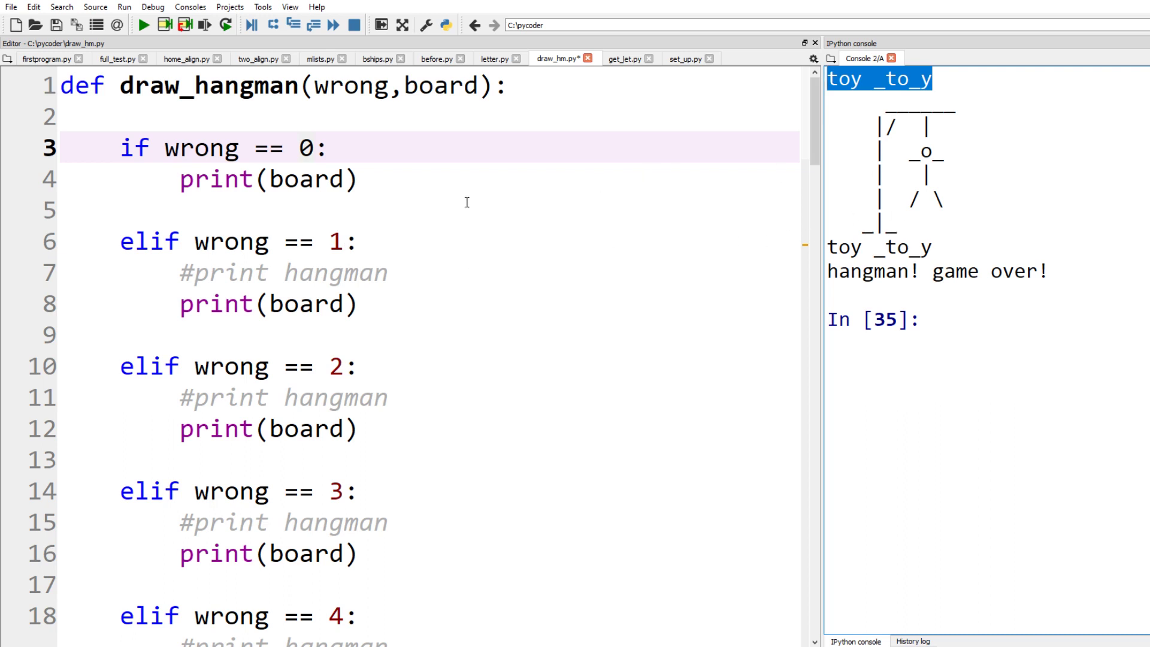
{"action": "mouse_move", "coordinate": [816, 105]}
{"action": "left_mouse_down"}
{"action": "mouse_move", "coordinate": [819, 136]}
{"action": "mouse_move", "coordinate": [819, 90]}
{"action": "left_mouse_up"}
{"action": "double_click", "coordinate": [307, 148]}
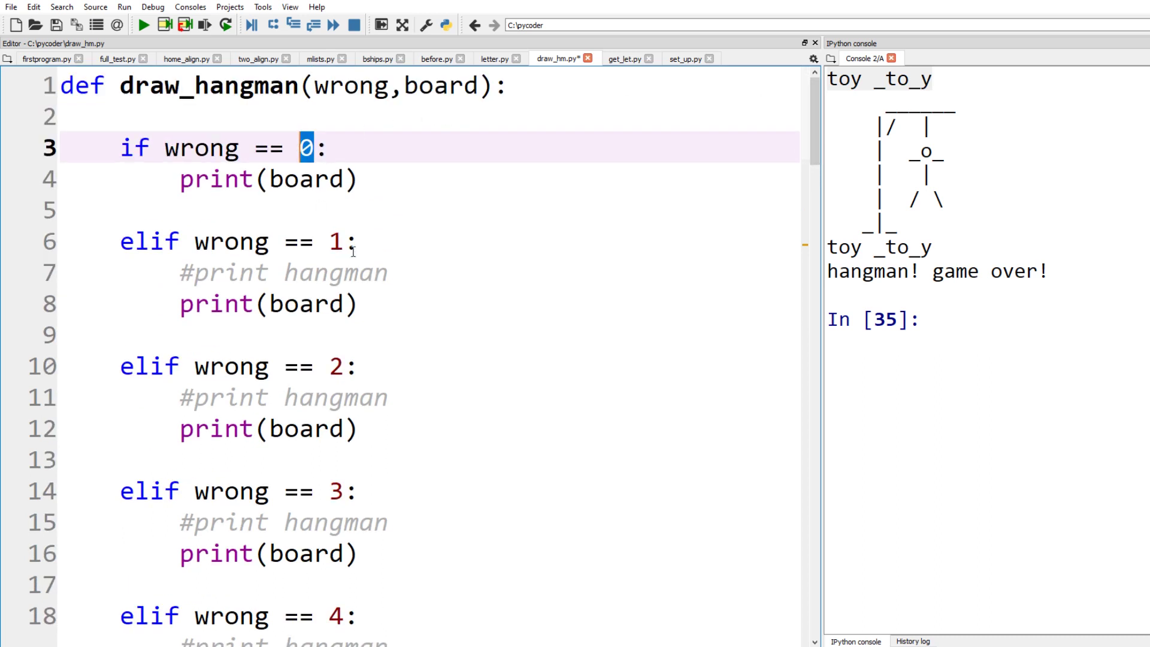
Replace the one-wrong-guess comment with the gallows drawing lines, then copy those lines
{"action": "left_click_drag", "start_coordinate": [409, 272], "coordinate": [51, 277]}
{"action": "key", "text": "ctrl+v"}
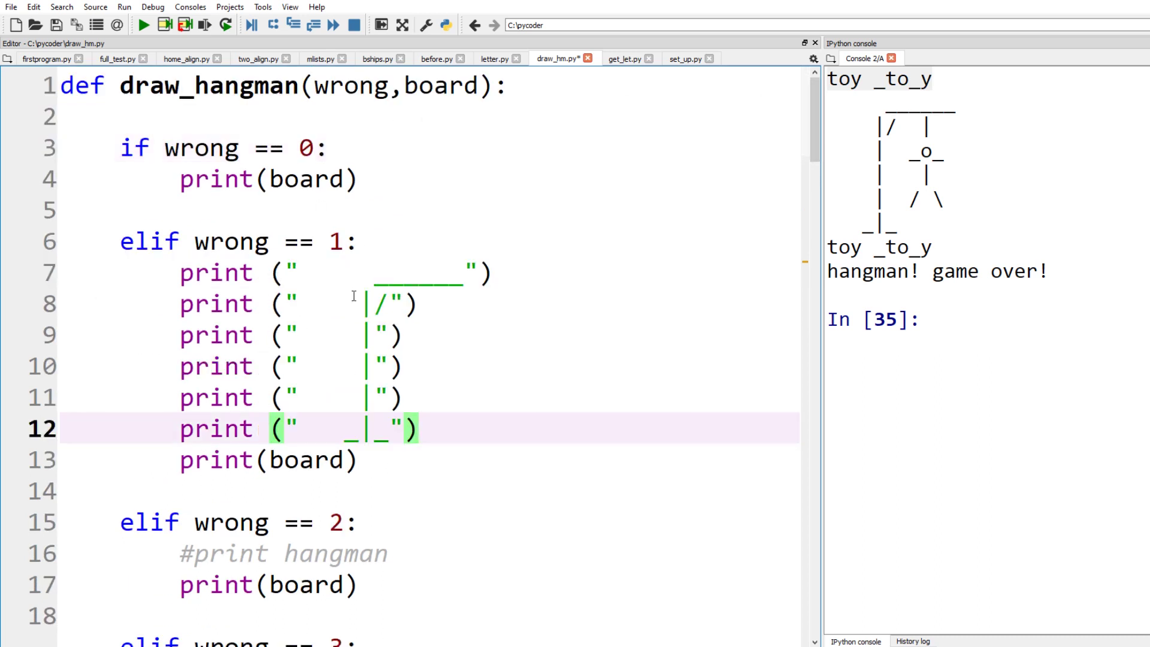
{"action": "mouse_move", "coordinate": [470, 429]}
{"action": "left_mouse_down"}
{"action": "mouse_move", "coordinate": [185, 398]}
{"action": "mouse_move", "coordinate": [132, 312]}
{"action": "mouse_move", "coordinate": [69, 274]}
{"action": "left_mouse_up"}
{"action": "key", "text": "ctrl+c"}
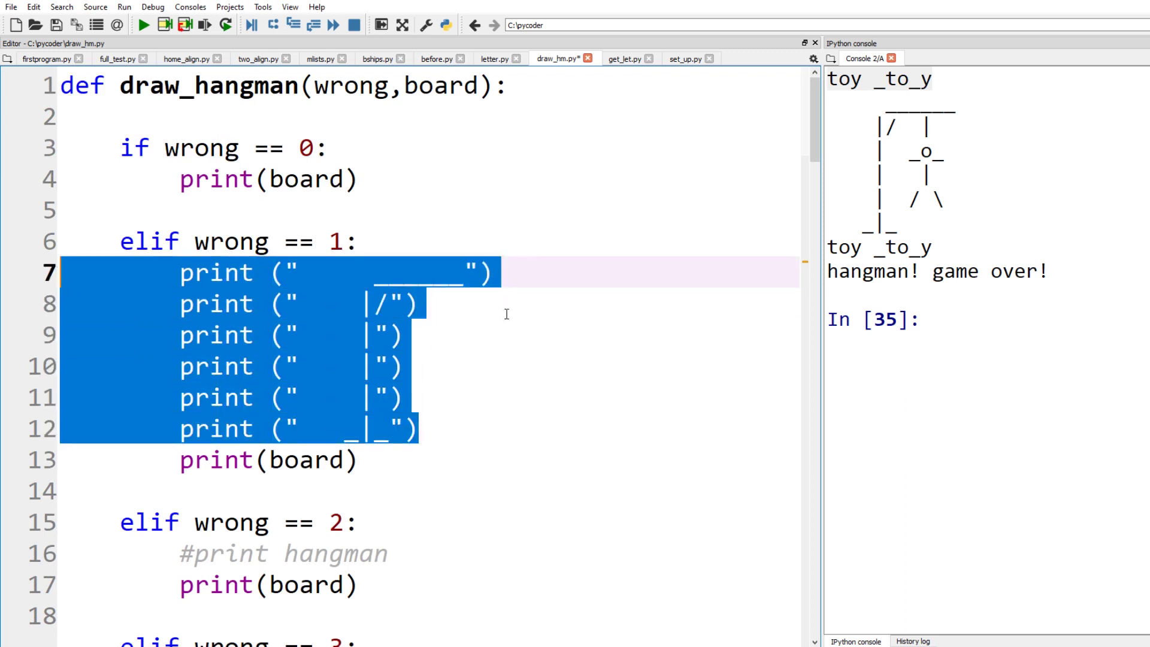
{"action": "left_click", "coordinate": [34, 9]}
{"action": "left_click", "coordinate": [50, 81]}
{"action": "scroll", "coordinate": [405, 394], "scroll_direction": "down", "scroll_amount": 2}
Paste the gallows over the two-wrong-guess comment and place the cursor where the head goes
{"action": "left_click_drag", "start_coordinate": [405, 365], "coordinate": [10, 367]}
{"action": "key", "text": "ctrl+v"}
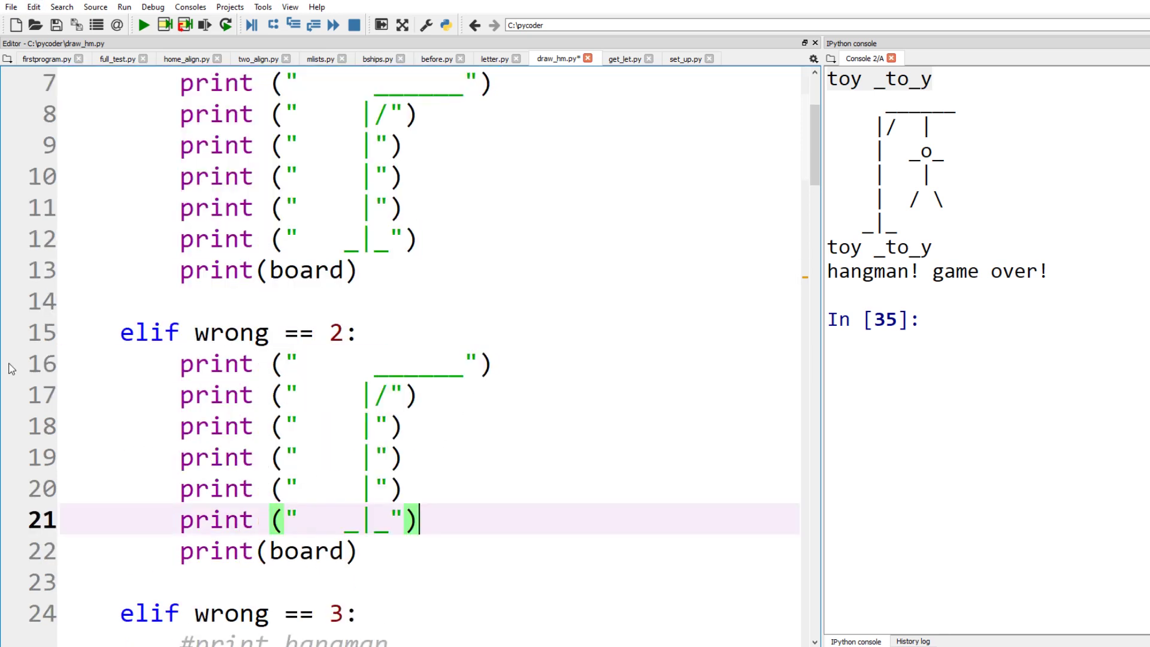
{"action": "left_click", "coordinate": [381, 418]}
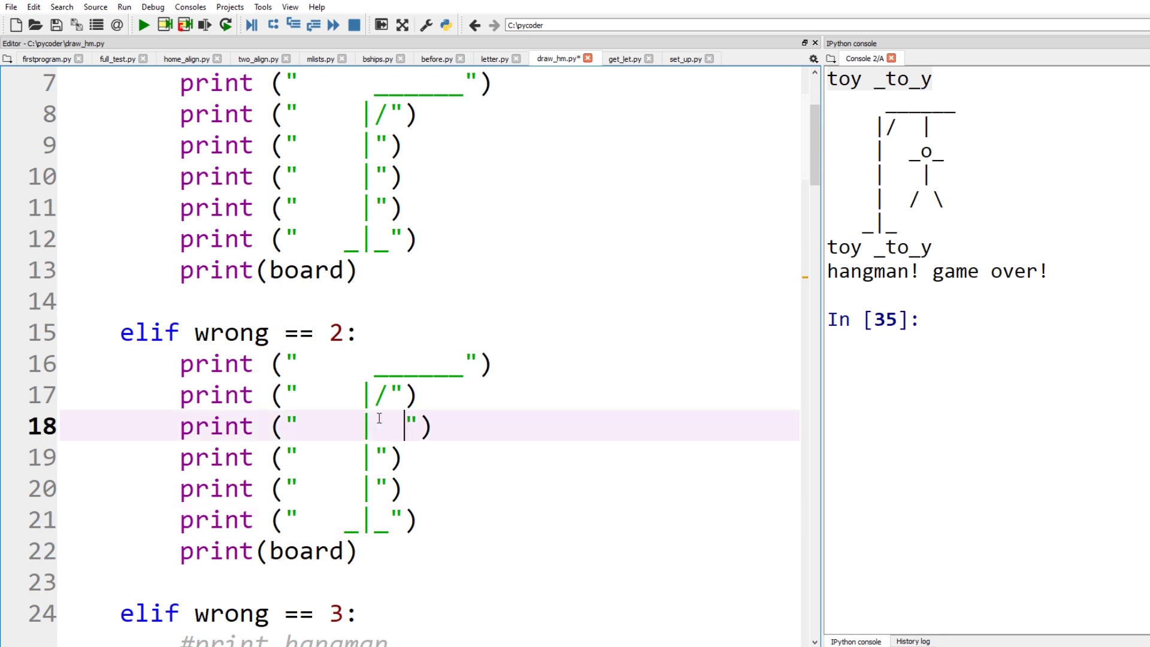
{"action": "type", "text": "o"}
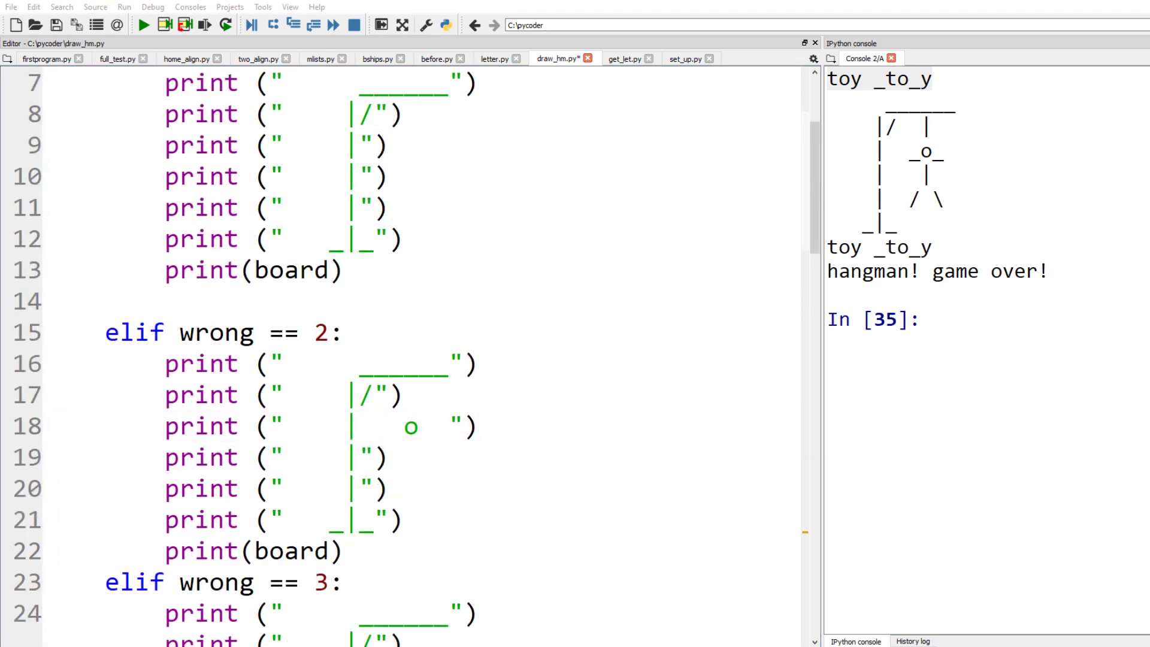
{"action": "scroll", "coordinate": [582, 210], "scroll_direction": "down", "scroll_amount": 1}
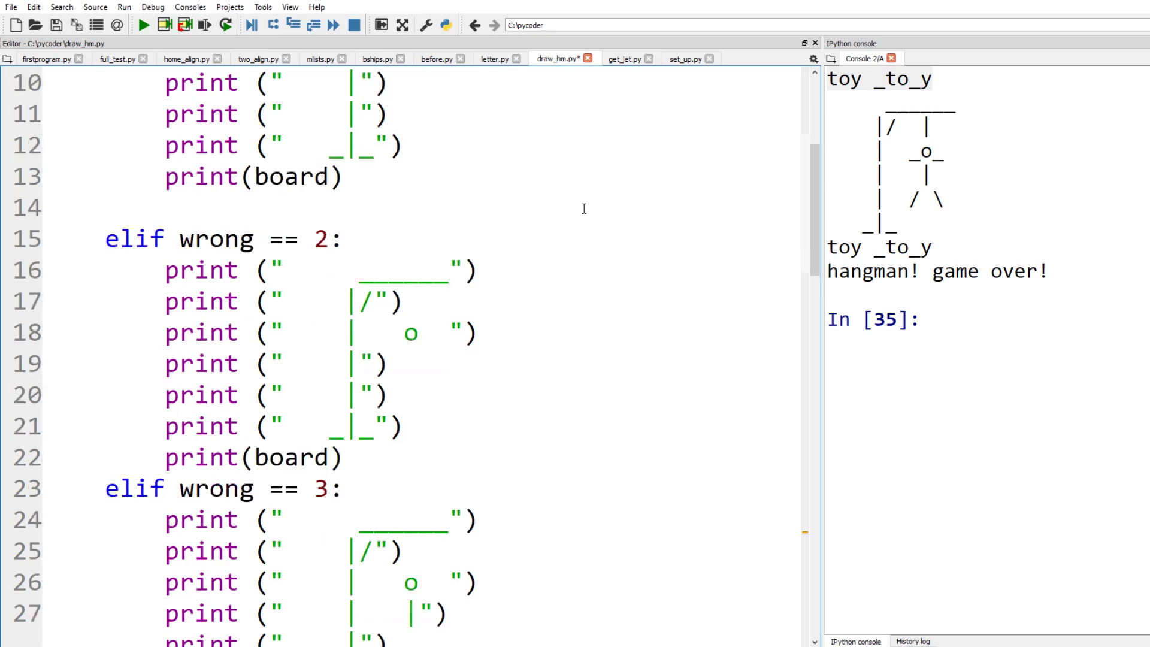
{"action": "scroll", "coordinate": [583, 209], "scroll_direction": "down", "scroll_amount": 1}
{"action": "scroll", "coordinate": [584, 214], "scroll_direction": "down", "scroll_amount": 1}
{"action": "scroll", "coordinate": [585, 217], "scroll_direction": "down", "scroll_amount": 1}
{"action": "scroll", "coordinate": [585, 217], "scroll_direction": "down", "scroll_amount": 1}
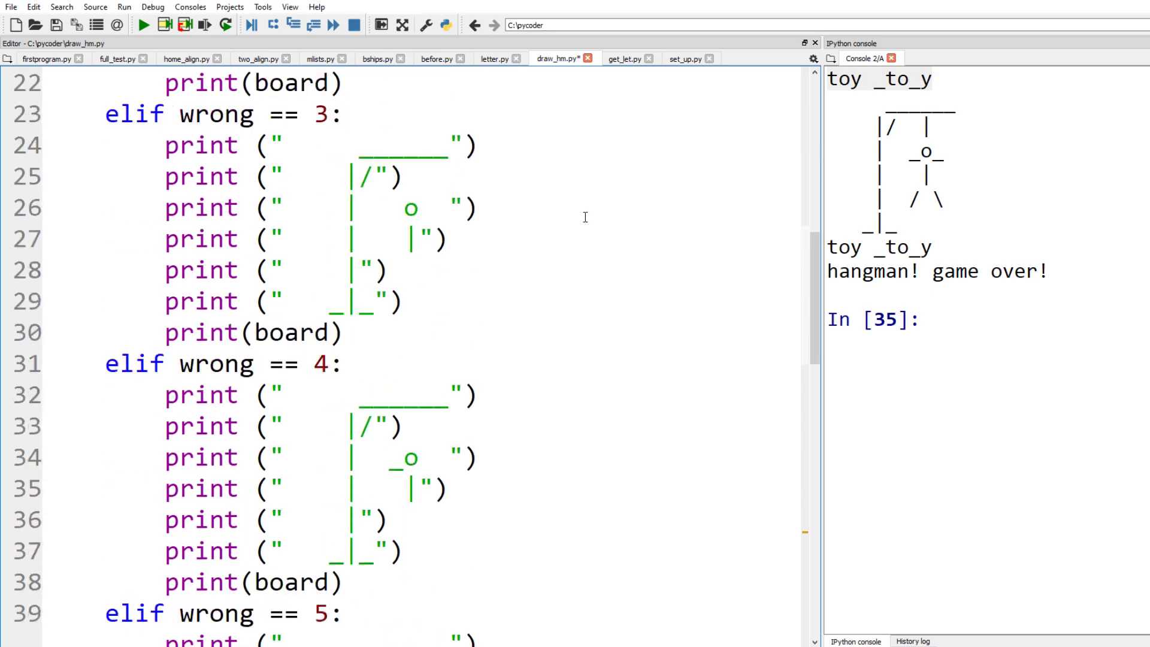
{"action": "scroll", "coordinate": [585, 217], "scroll_direction": "down", "scroll_amount": 1}
{"action": "scroll", "coordinate": [585, 217], "scroll_direction": "down", "scroll_amount": 1}
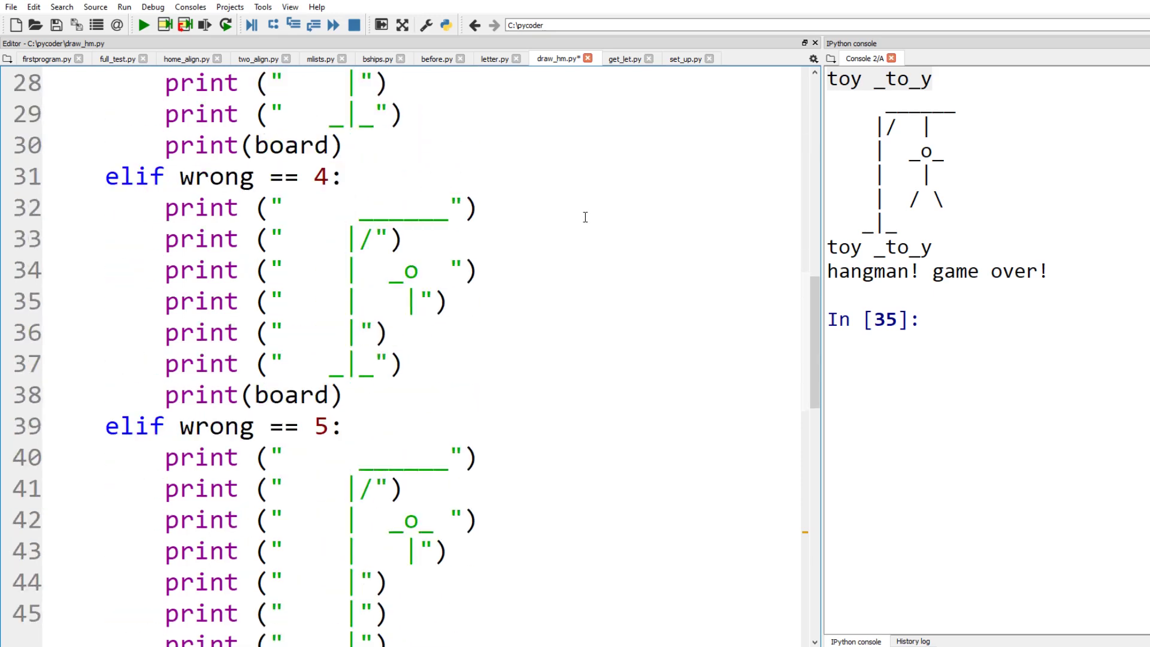
{"action": "scroll", "coordinate": [586, 217], "scroll_direction": "down", "scroll_amount": 1}
{"action": "scroll", "coordinate": [585, 217], "scroll_direction": "down", "scroll_amount": 1}
{"action": "scroll", "coordinate": [585, 216], "scroll_direction": "down", "scroll_amount": 1}
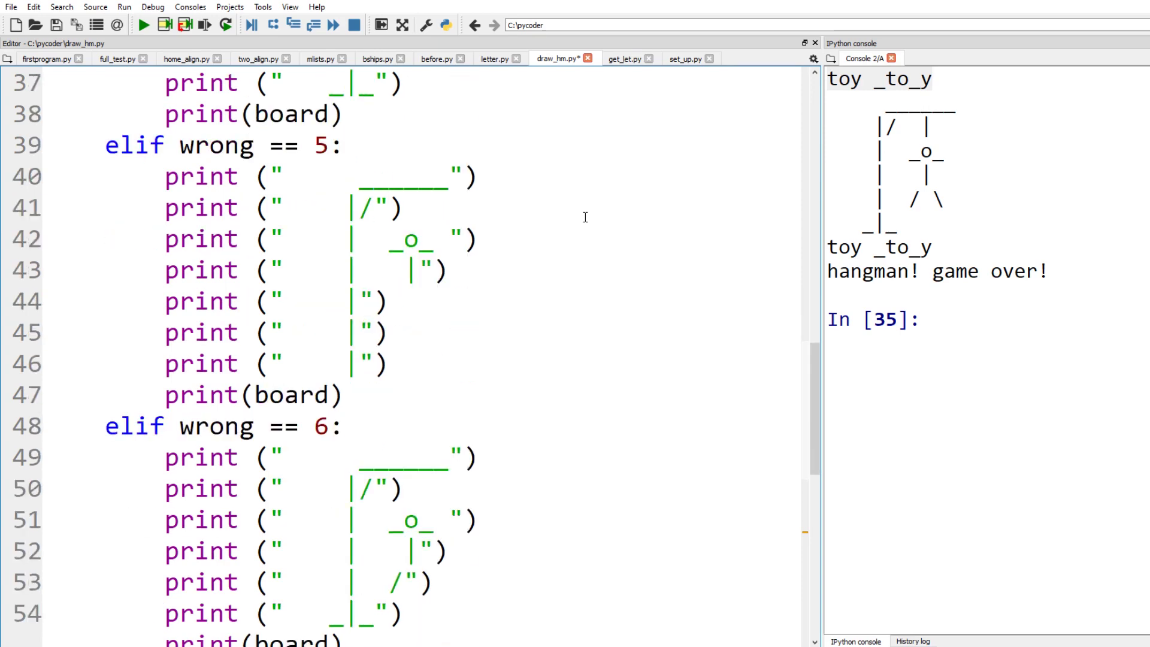
{"action": "scroll", "coordinate": [585, 217], "scroll_direction": "down", "scroll_amount": 2}
{"action": "scroll", "coordinate": [585, 217], "scroll_direction": "down", "scroll_amount": 1}
{"action": "scroll", "coordinate": [584, 217], "scroll_direction": "down", "scroll_amount": 1}
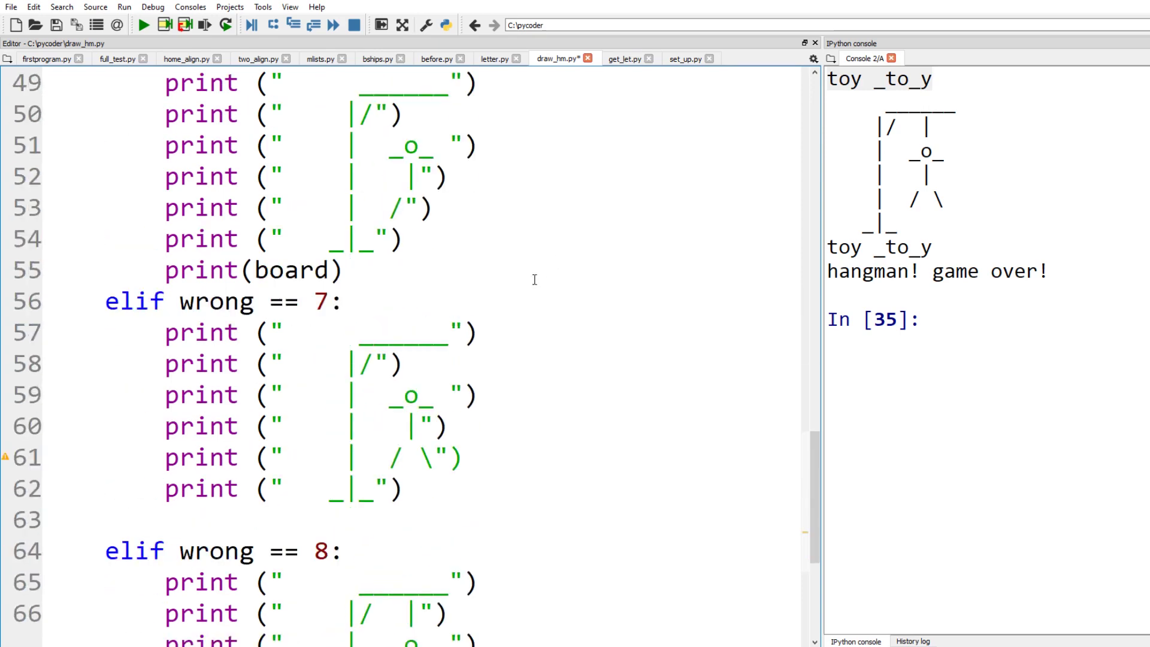
Review the hangman stages through wrong == 8 and select the range(9) test loop
{"action": "left_click_drag", "start_coordinate": [935, 233], "coordinate": [821, 108]}
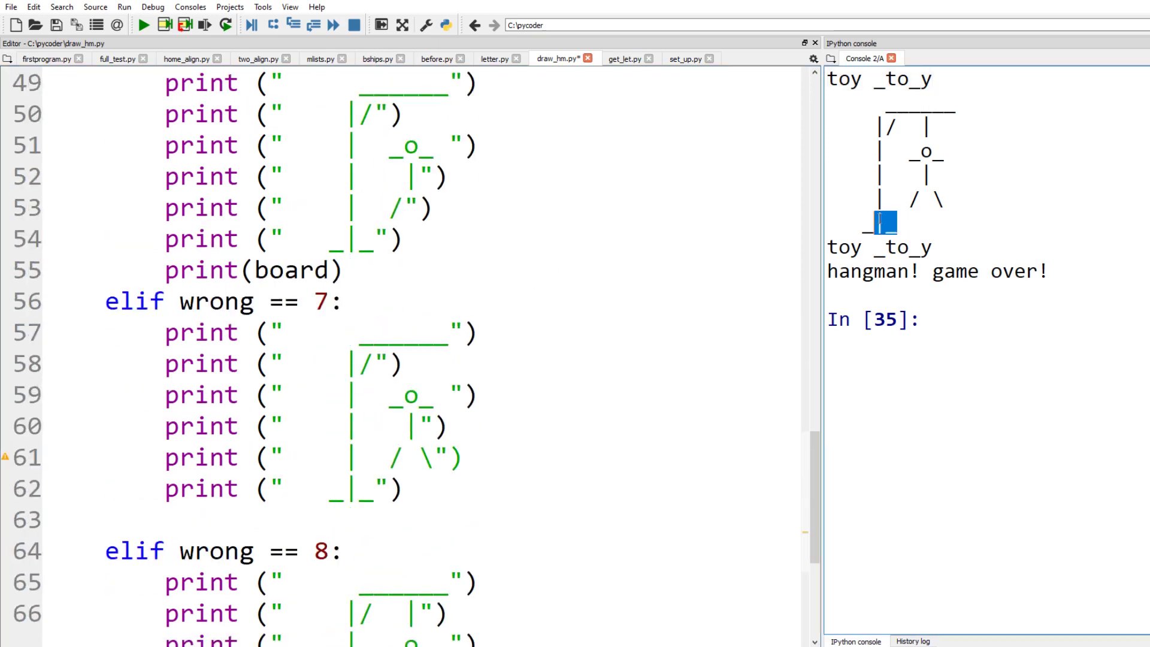
{"action": "left_click", "coordinate": [959, 166]}
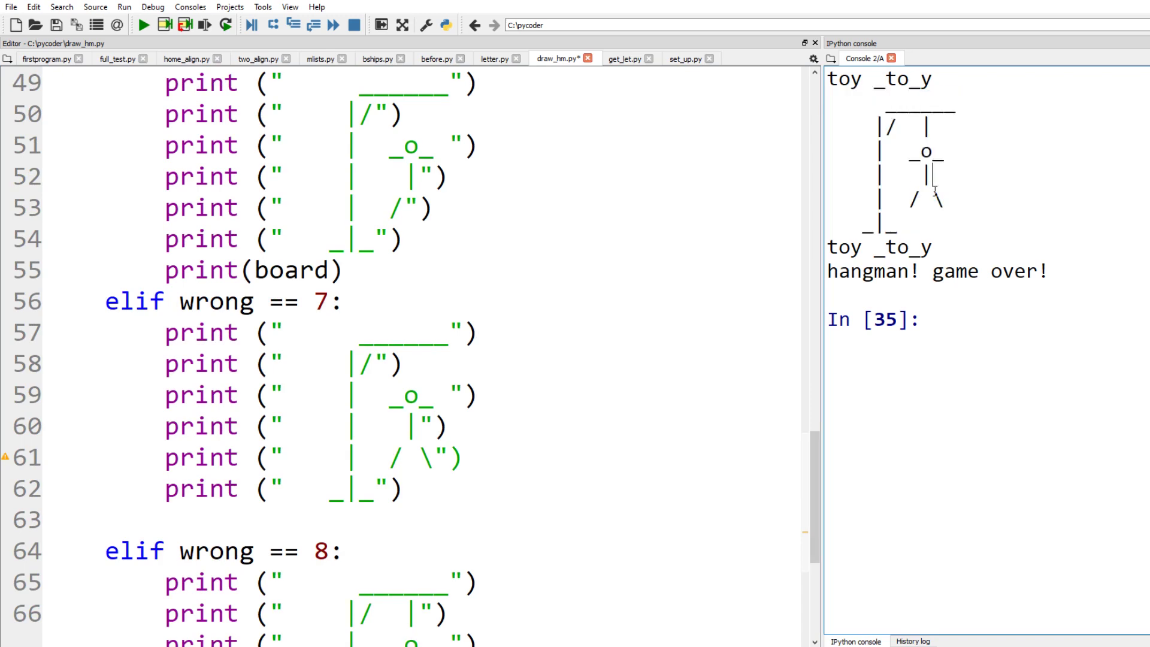
{"action": "scroll", "coordinate": [495, 414], "scroll_direction": "down", "scroll_amount": 2}
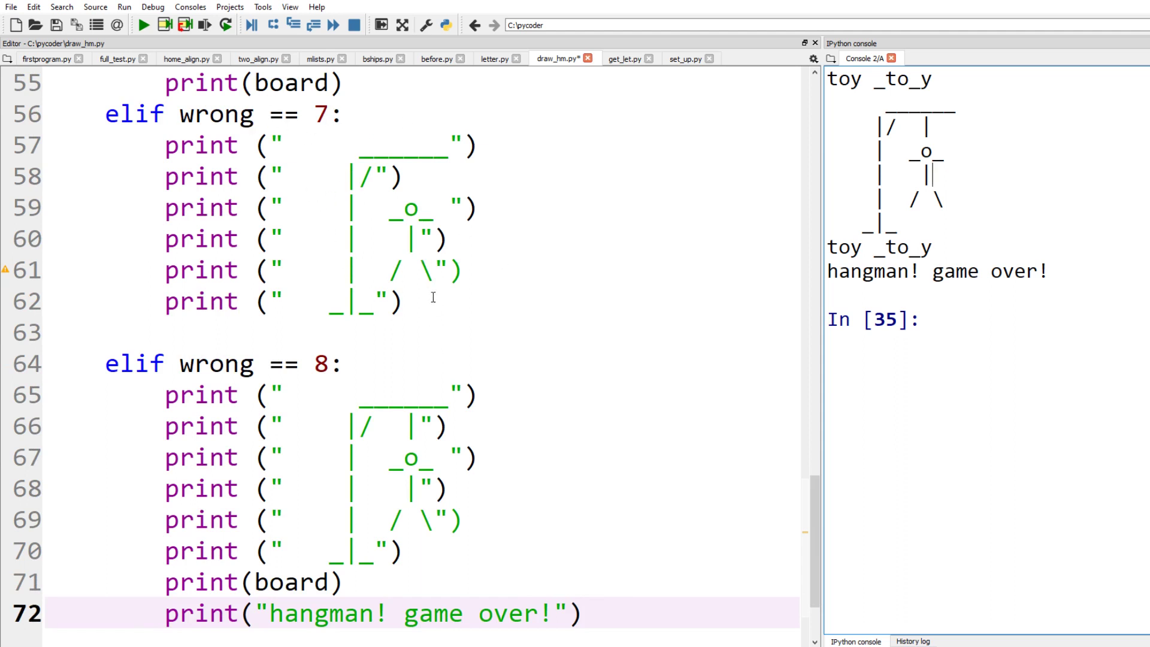
{"action": "left_click", "coordinate": [413, 172]}
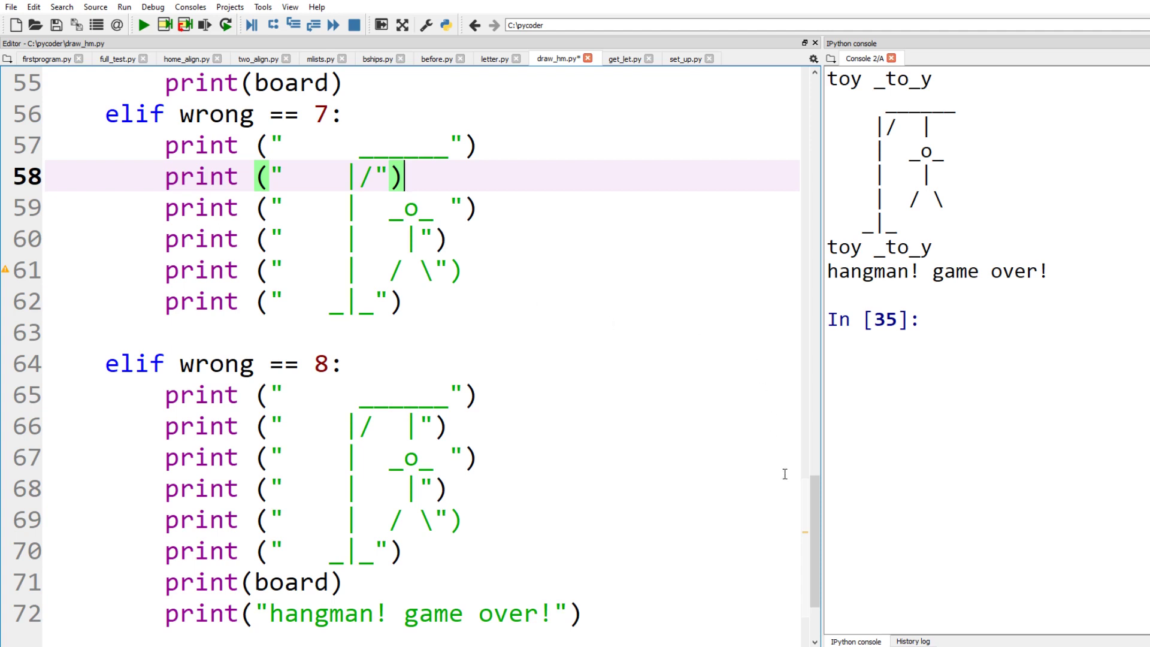
{"action": "scroll", "coordinate": [660, 459], "scroll_direction": "down", "scroll_amount": 2}
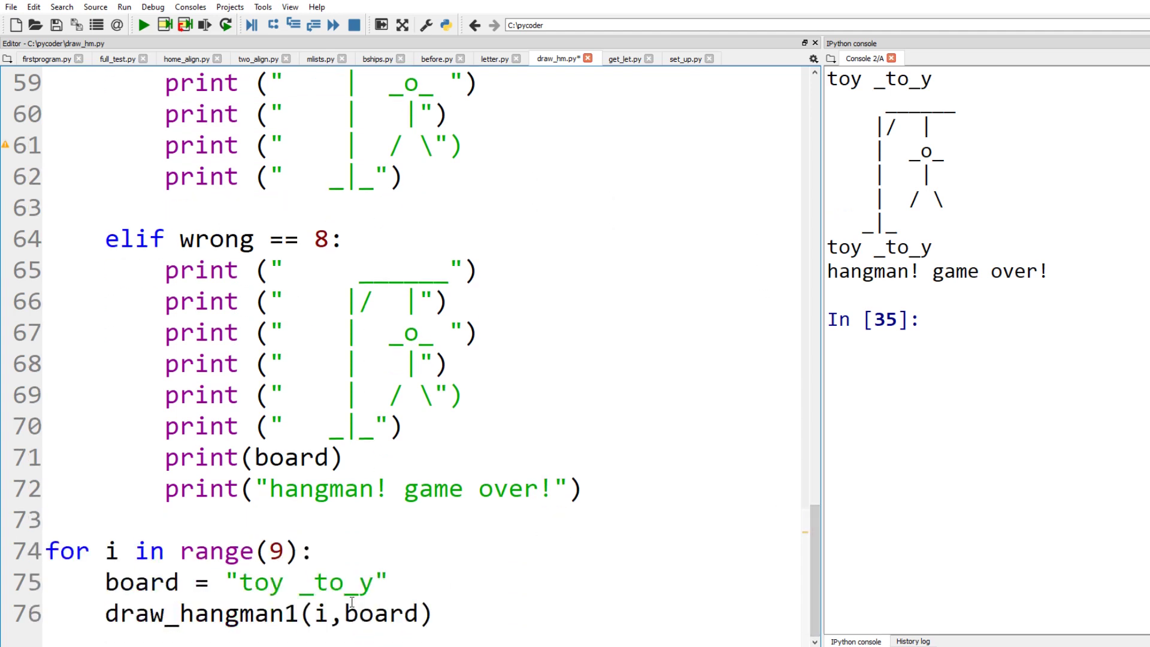
{"action": "mouse_move", "coordinate": [459, 621]}
{"action": "left_mouse_down"}
{"action": "mouse_move", "coordinate": [299, 614]}
{"action": "mouse_move", "coordinate": [45, 550]}
{"action": "left_mouse_up"}
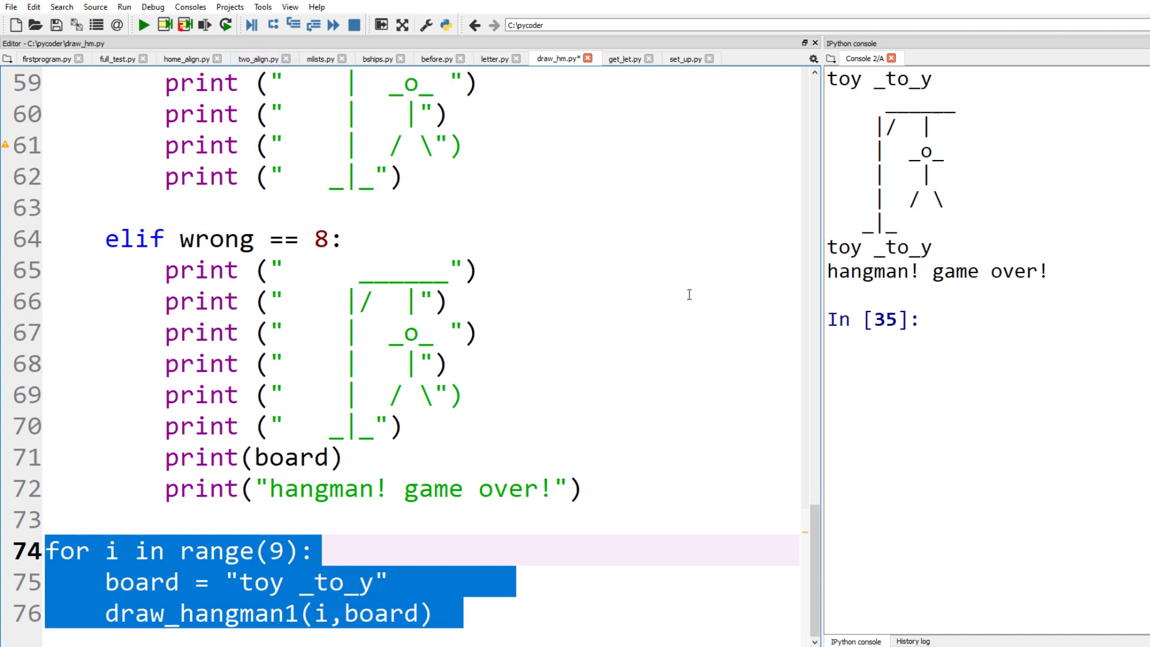
Run draw_hm.py, then escape the backslash in the leg lines 69 and 61
{"action": "left_click", "coordinate": [891, 398]}
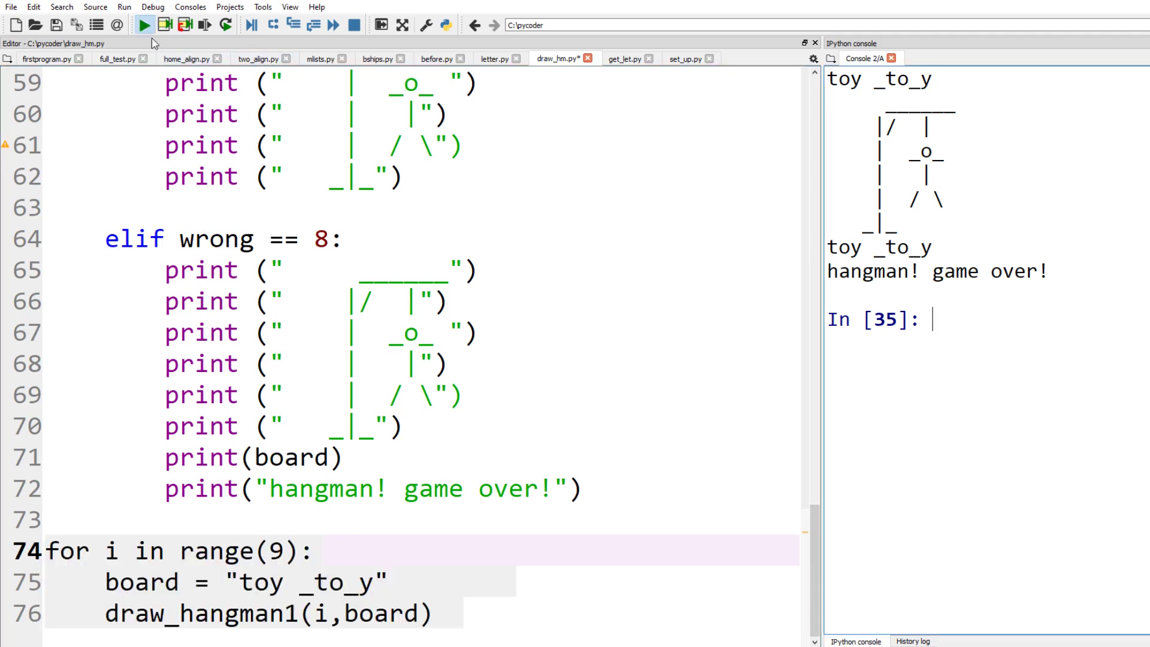
{"action": "left_click", "coordinate": [142, 27]}
{"action": "scroll", "coordinate": [886, 289], "scroll_direction": "down", "scroll_amount": 1}
{"action": "scroll", "coordinate": [899, 270], "scroll_direction": "down", "scroll_amount": 2}
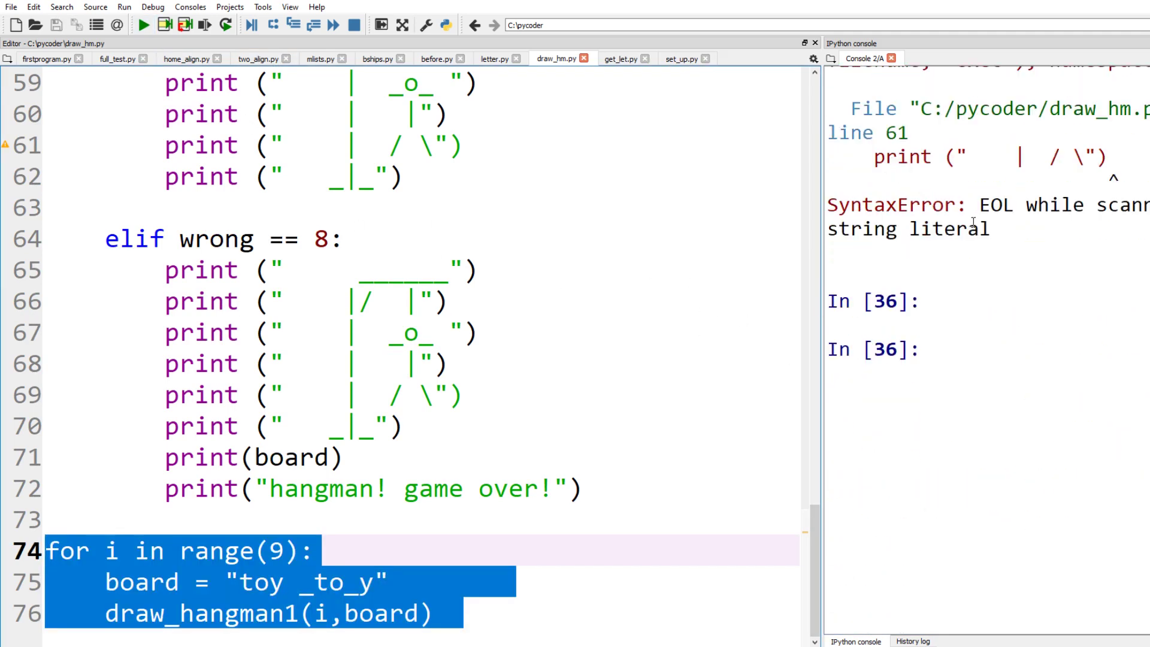
{"action": "scroll", "coordinate": [971, 218], "scroll_direction": "down", "scroll_amount": 1}
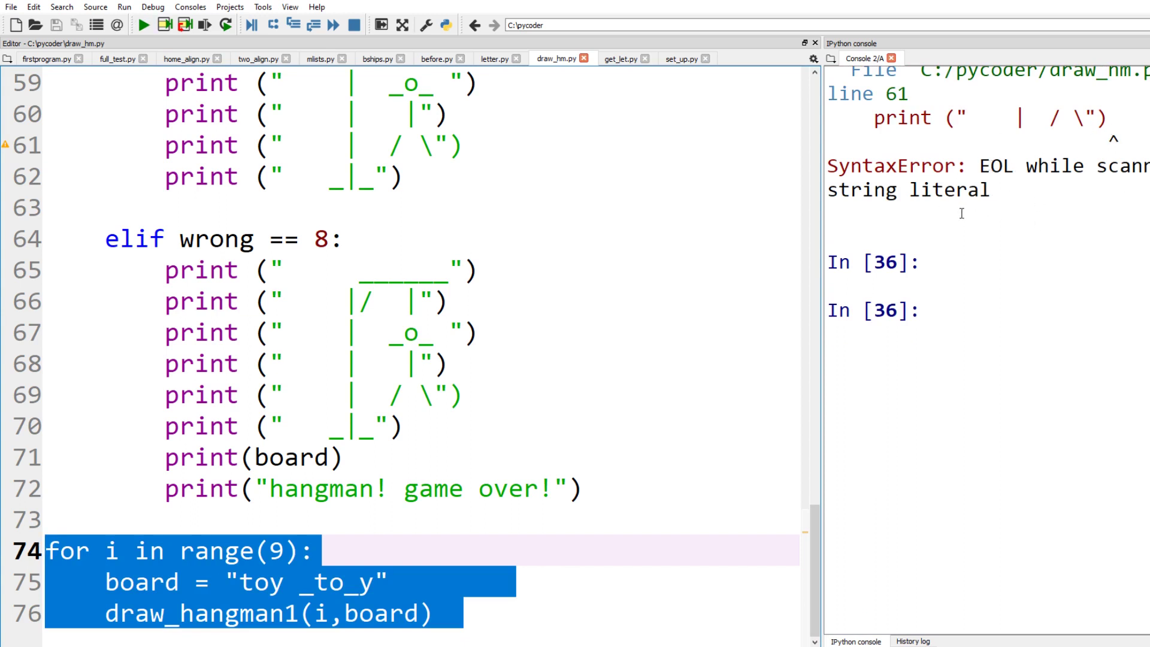
{"action": "left_click", "coordinate": [434, 395]}
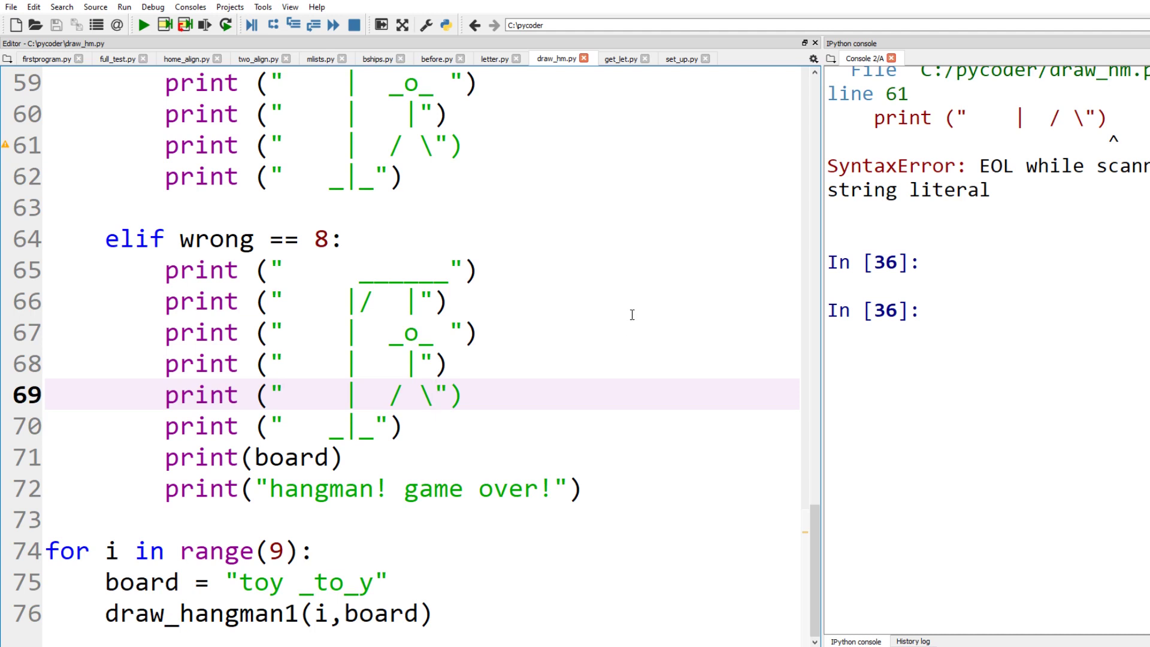
{"action": "type", "text": "\\"}
{"action": "left_click", "coordinate": [436, 146]}
{"action": "type", "text": "\\"}
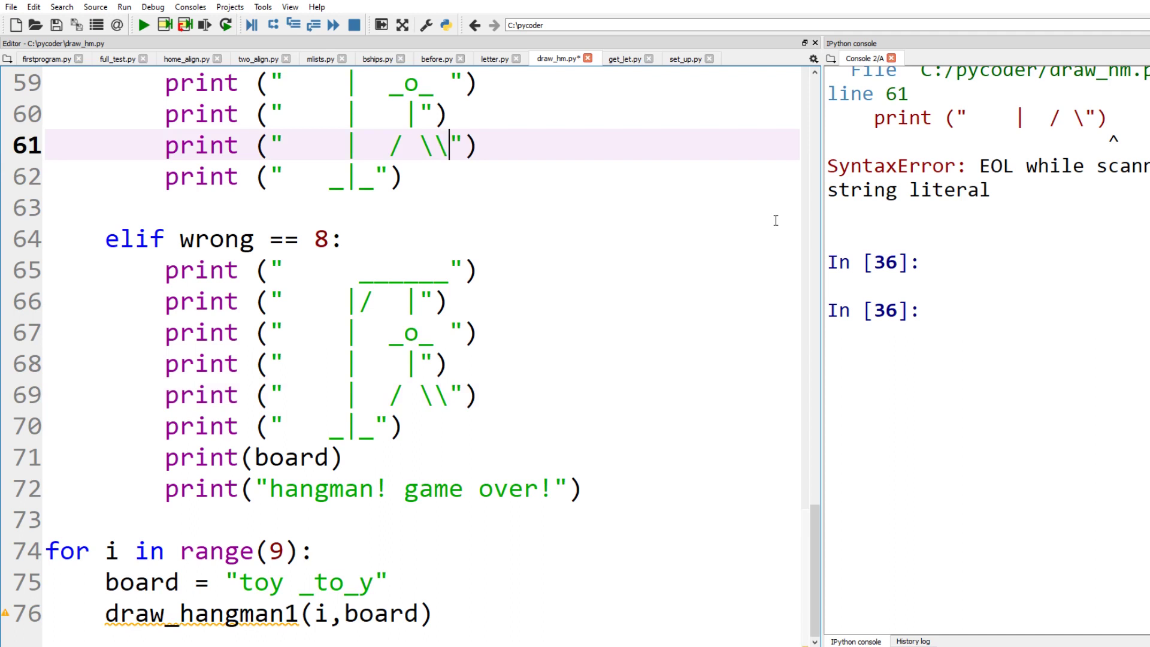
{"action": "scroll", "coordinate": [1106, 378], "scroll_direction": "down", "scroll_amount": 1}
{"action": "left_click", "coordinate": [1061, 313]}
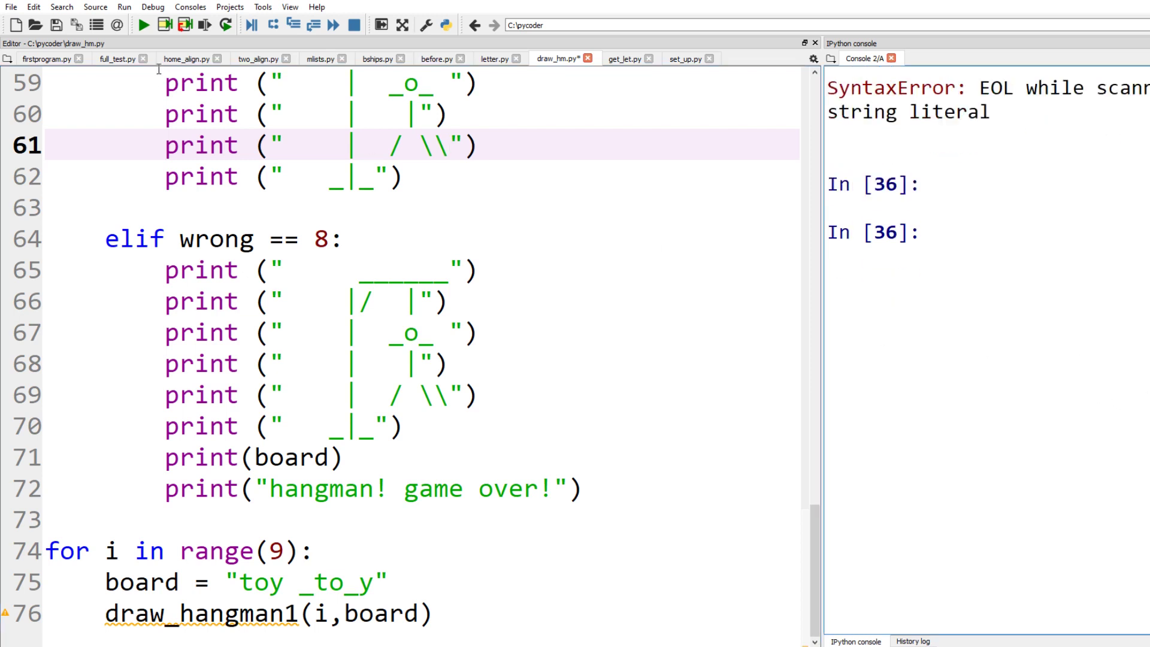
{"action": "left_click", "coordinate": [143, 25]}
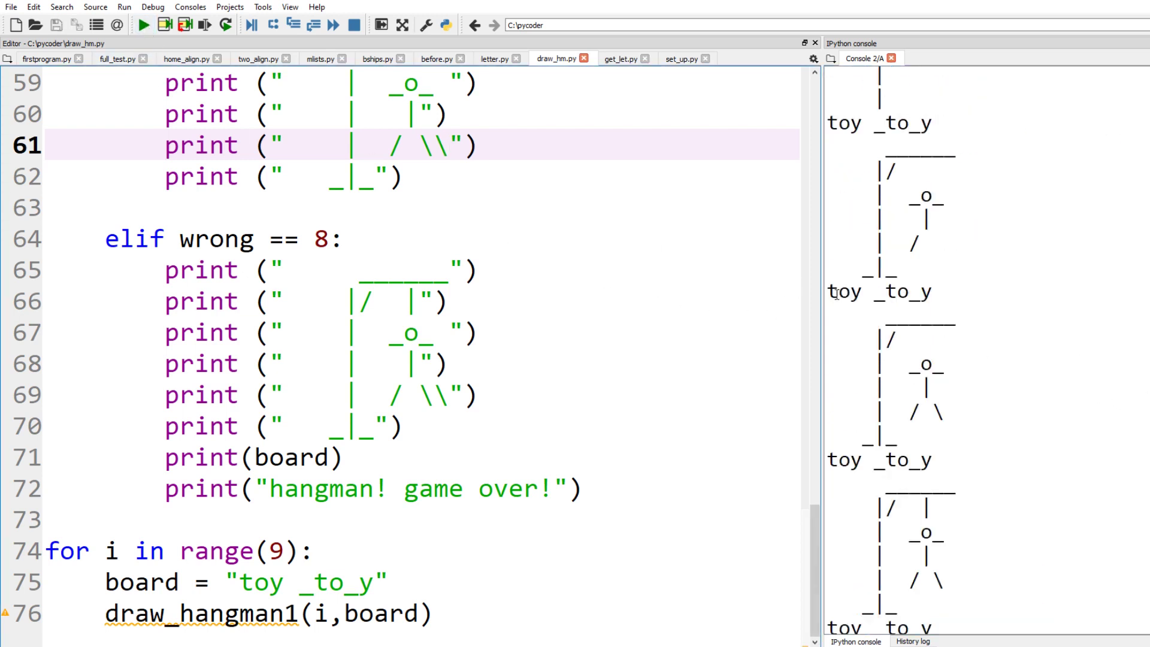
{"action": "scroll", "coordinate": [837, 294], "scroll_direction": "up", "scroll_amount": 2}
{"action": "scroll", "coordinate": [837, 295], "scroll_direction": "up", "scroll_amount": 1}
{"action": "scroll", "coordinate": [837, 295], "scroll_direction": "up", "scroll_amount": 2}
{"action": "scroll", "coordinate": [837, 296], "scroll_direction": "up", "scroll_amount": 1}
{"action": "scroll", "coordinate": [836, 295], "scroll_direction": "up", "scroll_amount": 1}
{"action": "scroll", "coordinate": [837, 295], "scroll_direction": "up", "scroll_amount": 1}
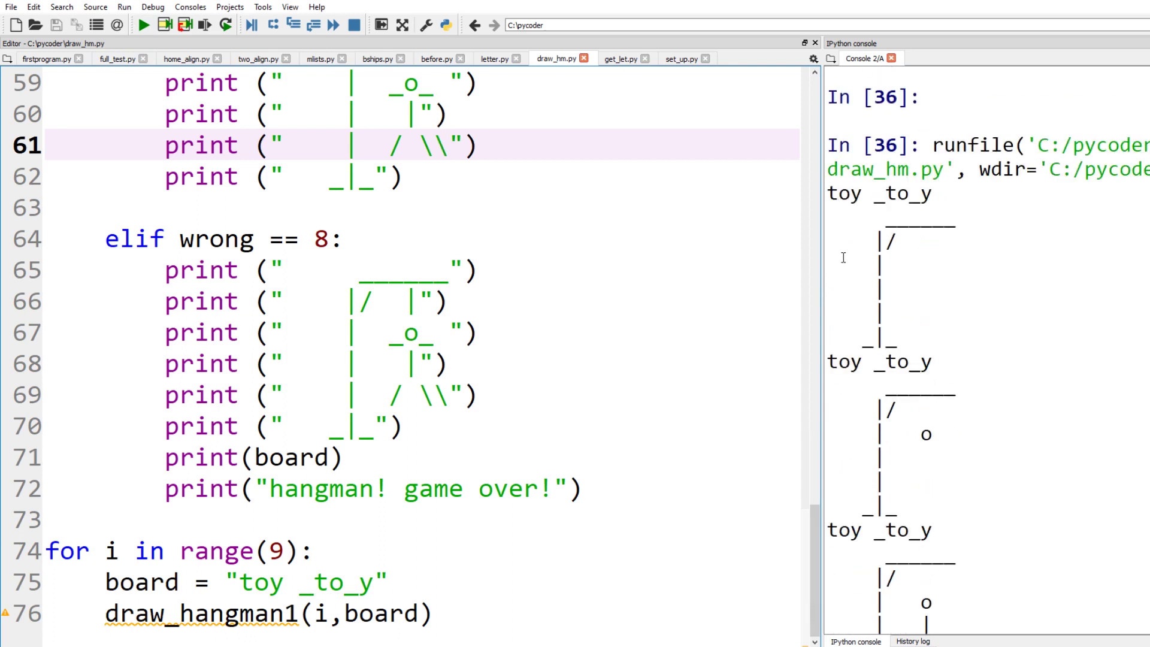
{"action": "scroll", "coordinate": [845, 266], "scroll_direction": "down", "scroll_amount": 1}
{"action": "scroll", "coordinate": [846, 275], "scroll_direction": "down", "scroll_amount": 2}
{"action": "scroll", "coordinate": [846, 281], "scroll_direction": "down", "scroll_amount": 1}
{"action": "scroll", "coordinate": [848, 286], "scroll_direction": "down", "scroll_amount": 2}
{"action": "scroll", "coordinate": [848, 285], "scroll_direction": "down", "scroll_amount": 4}
{"action": "scroll", "coordinate": [848, 286], "scroll_direction": "down", "scroll_amount": 4}
{"action": "scroll", "coordinate": [848, 286], "scroll_direction": "down", "scroll_amount": 4}
{"action": "scroll", "coordinate": [847, 286], "scroll_direction": "down", "scroll_amount": 3}
{"action": "scroll", "coordinate": [847, 286], "scroll_direction": "down", "scroll_amount": 5}
{"action": "scroll", "coordinate": [848, 286], "scroll_direction": "down", "scroll_amount": 5}
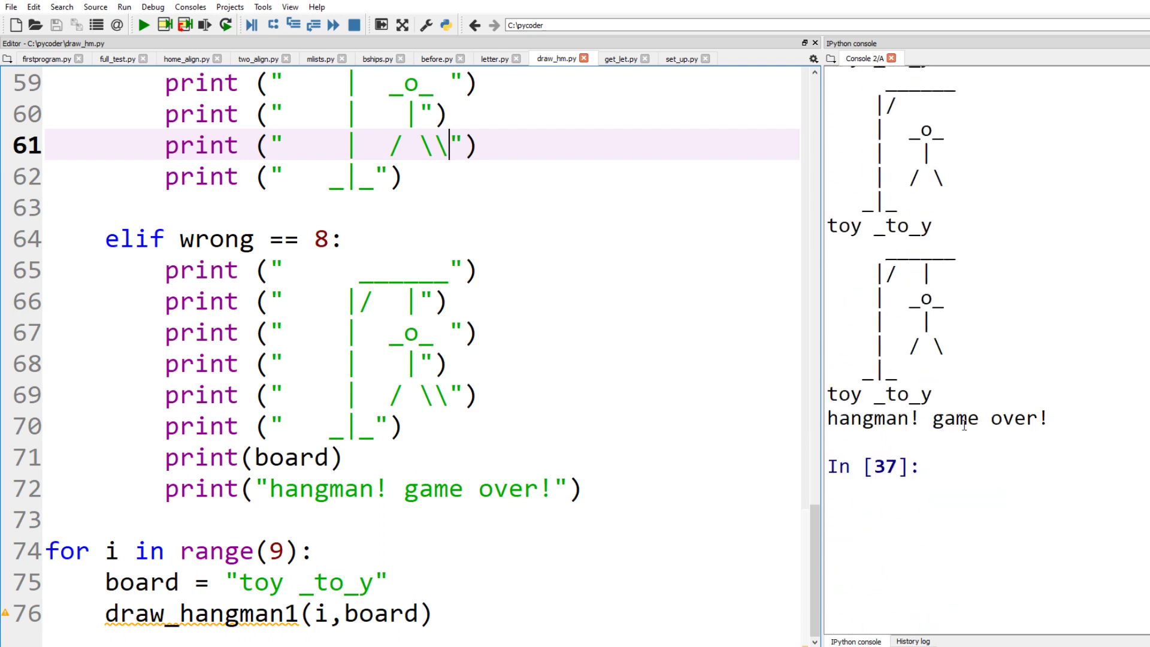
{"action": "left_click_drag", "start_coordinate": [916, 368], "coordinate": [839, 251]}
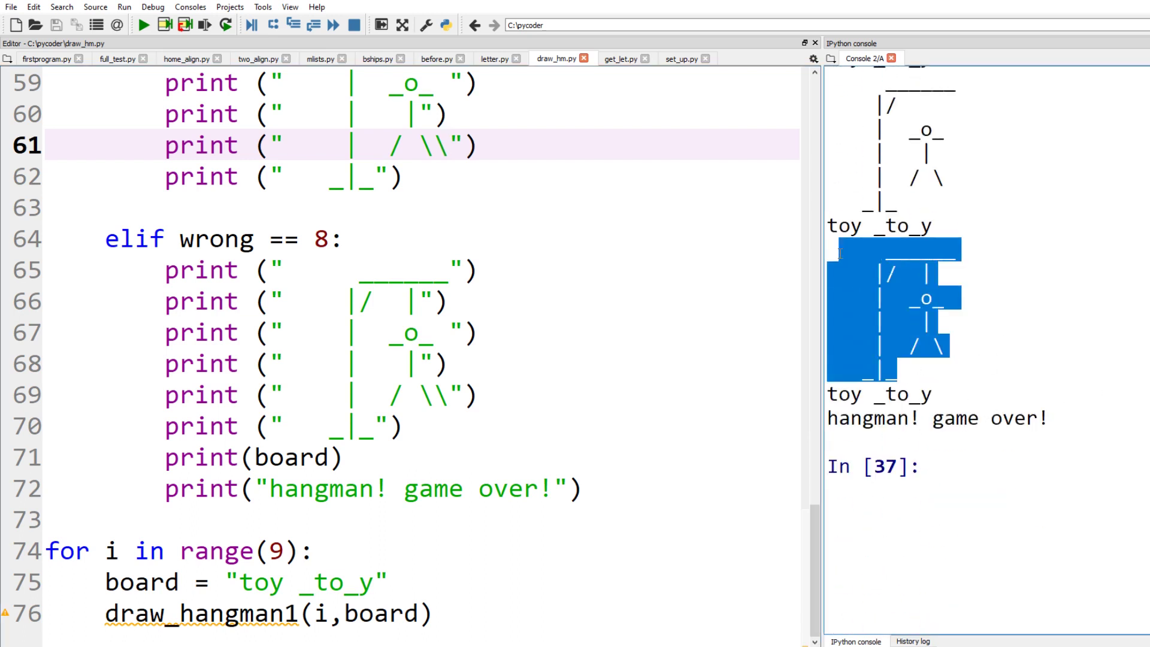
{"action": "left_click", "coordinate": [936, 393]}
{"action": "left_click_drag", "start_coordinate": [1082, 429], "coordinate": [888, 432]}
Switch to get_let.py and select the '#check letter + break' comment on line 7
{"action": "left_click", "coordinate": [582, 411]}
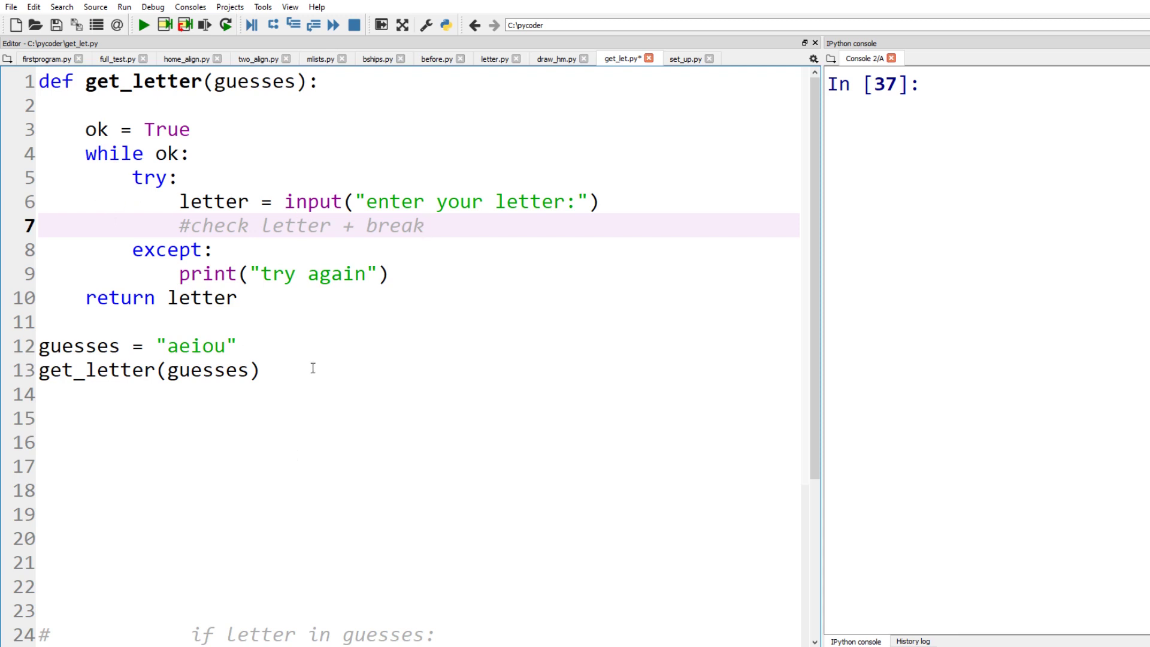
{"action": "left_click_drag", "start_coordinate": [427, 226], "coordinate": [34, 226]}
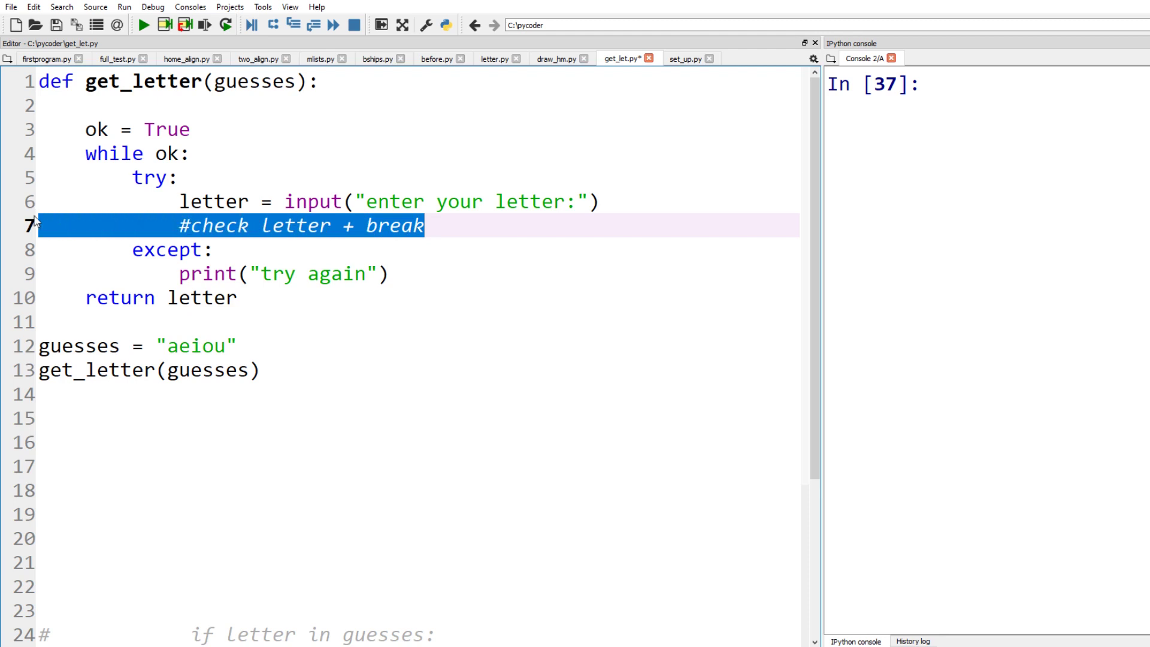
Paste the if/elif letter-checking block over the comment and review the already-used letter check
{"action": "type", "text": "if letter in guesses:                 print(\"already used,try again\")             elif not letter.isalpha():                 print(\"not a valid letter\")             elif len(letter) == 1:                 letter = letter.lower()                 break"}
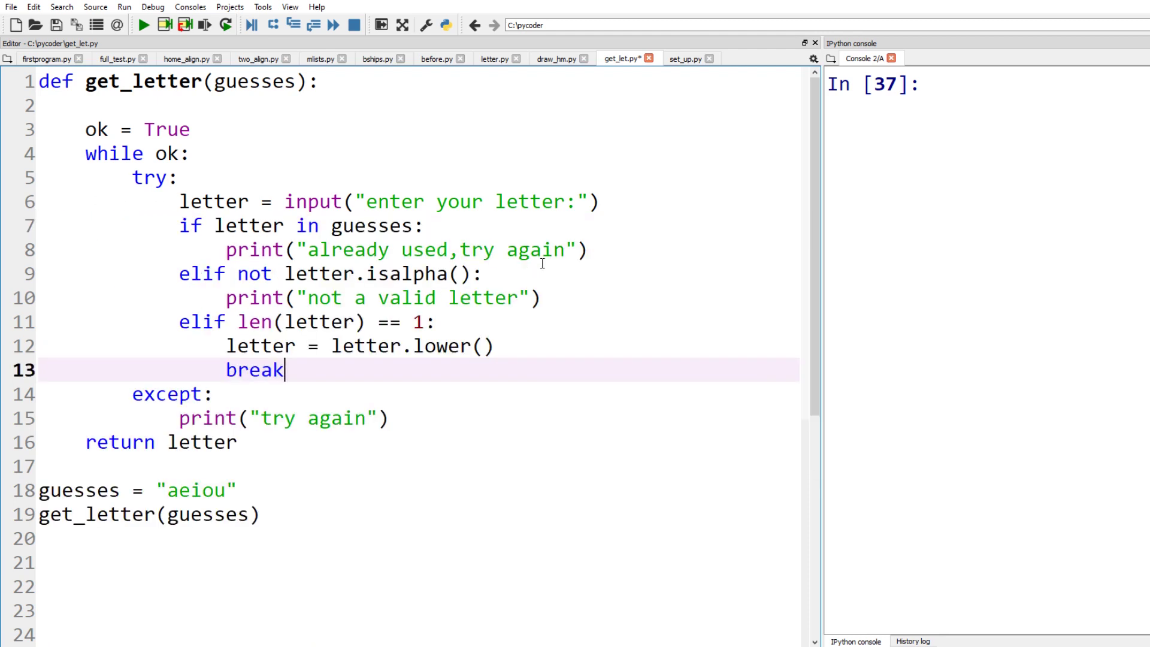
{"action": "mouse_move", "coordinate": [608, 250]}
{"action": "left_mouse_down"}
{"action": "mouse_move", "coordinate": [225, 251]}
{"action": "mouse_move", "coordinate": [38, 226]}
{"action": "left_mouse_up"}
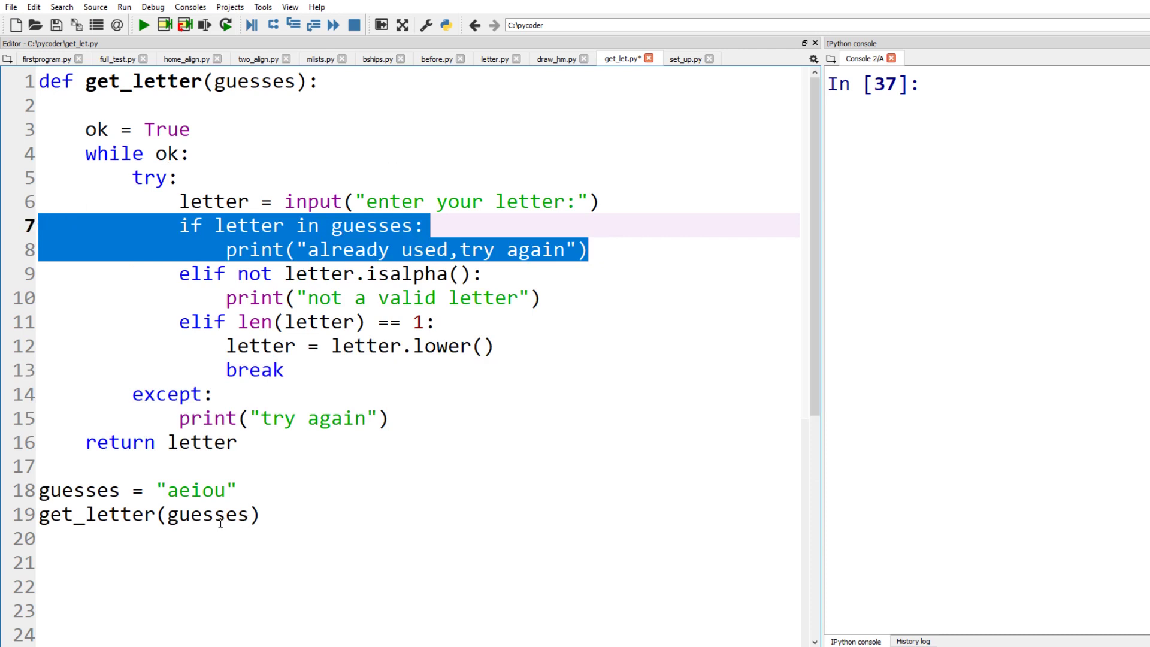
{"action": "double_click", "coordinate": [195, 491]}
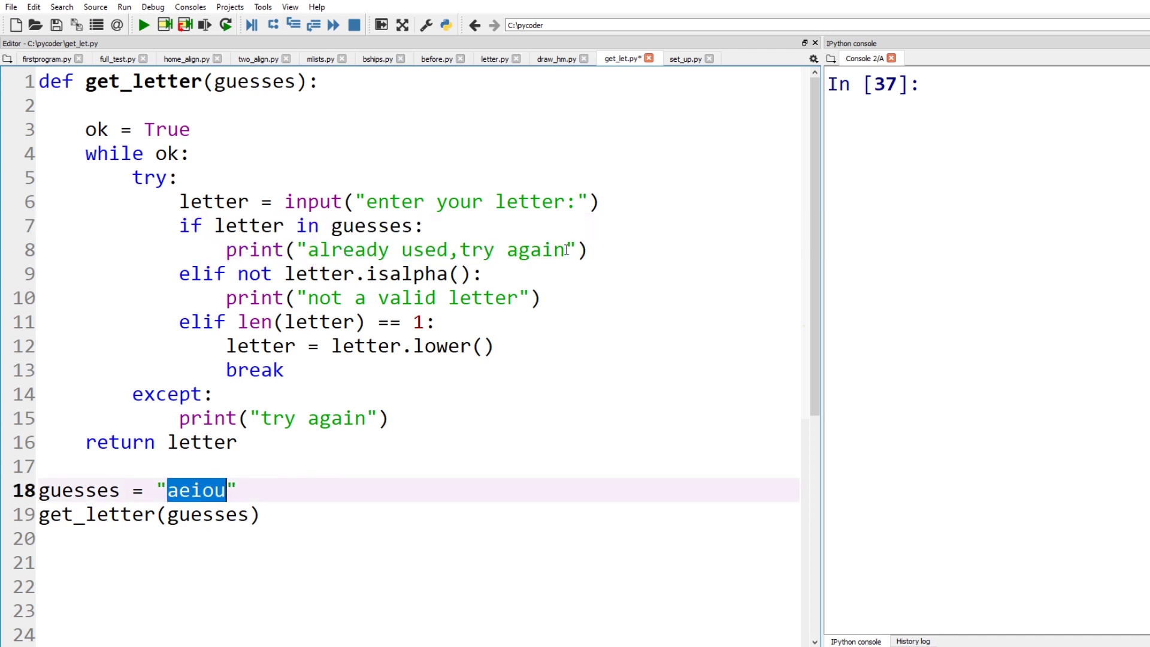
{"action": "left_click_drag", "start_coordinate": [604, 250], "coordinate": [29, 230]}
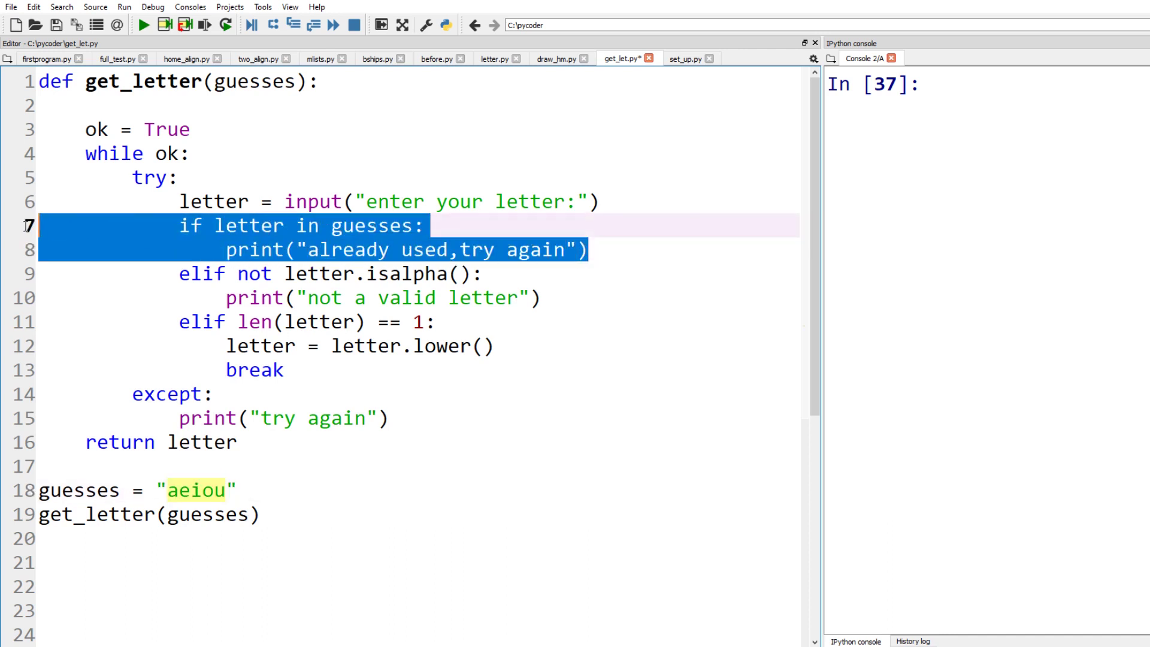
{"action": "left_click", "coordinate": [567, 490]}
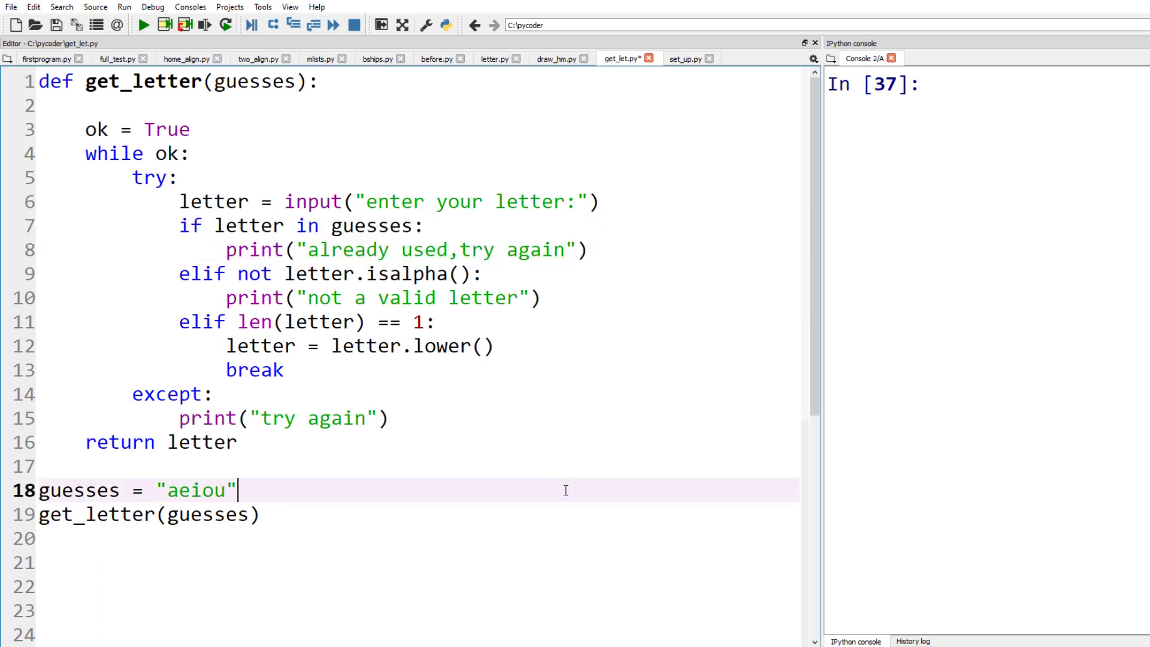
Review the non-alphabetic check and the single-letter branch that lowercases the guess
{"action": "left_click_drag", "start_coordinate": [545, 298], "coordinate": [40, 266]}
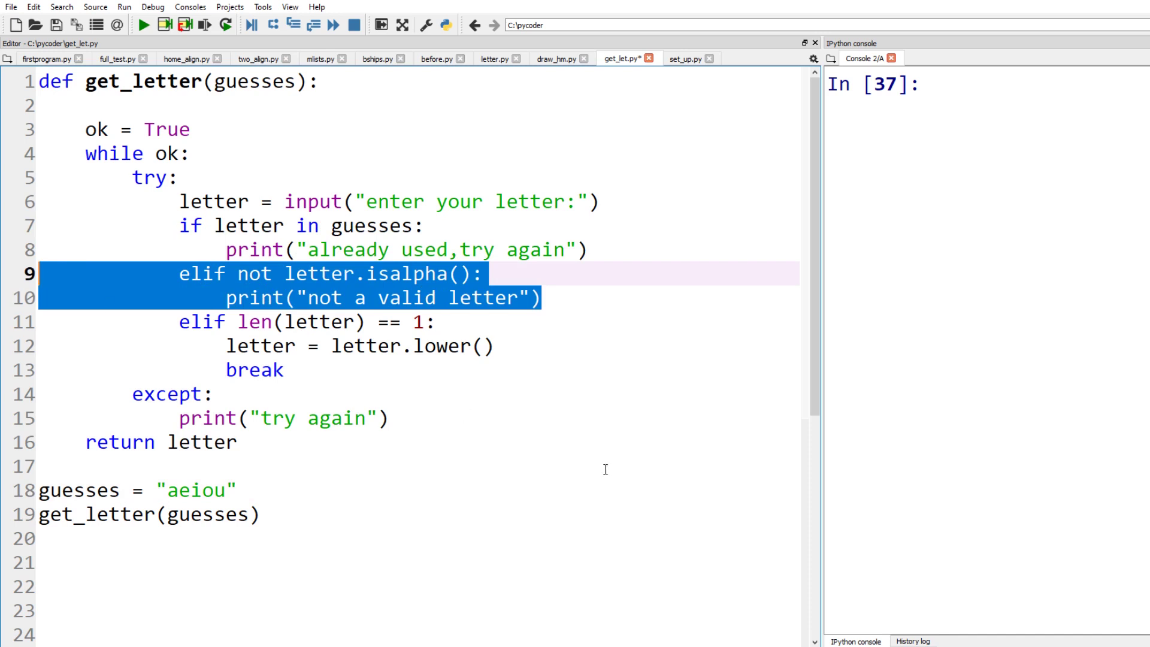
{"action": "left_click", "coordinate": [413, 275]}
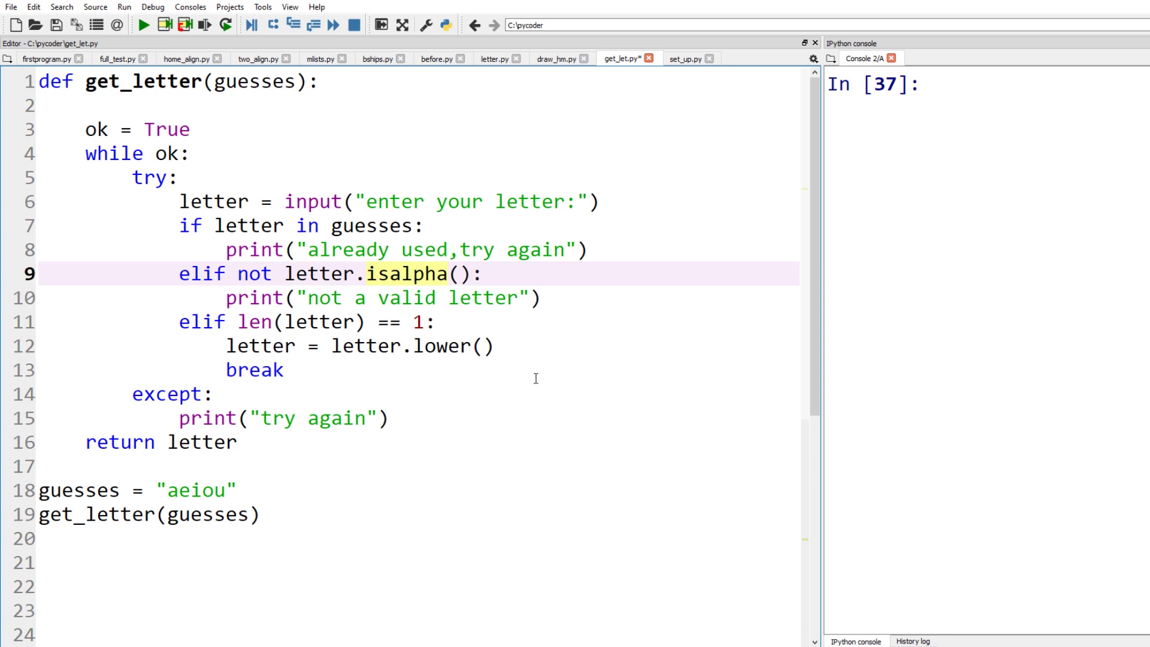
{"action": "left_click_drag", "start_coordinate": [512, 345], "coordinate": [40, 322]}
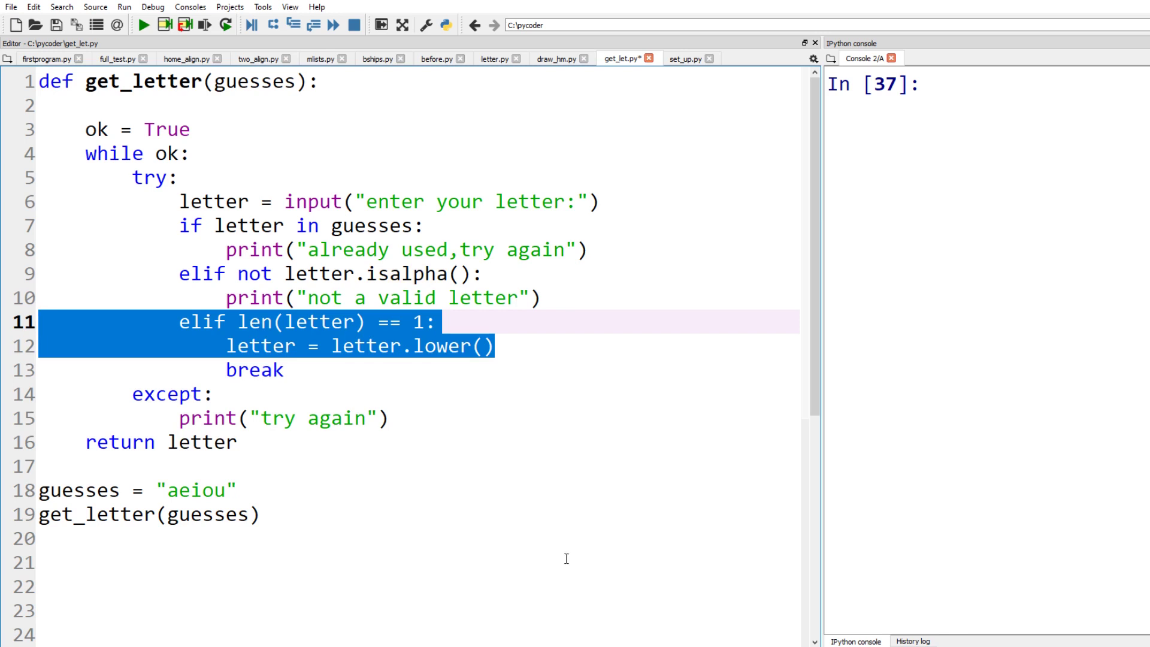
{"action": "left_click", "coordinate": [595, 441]}
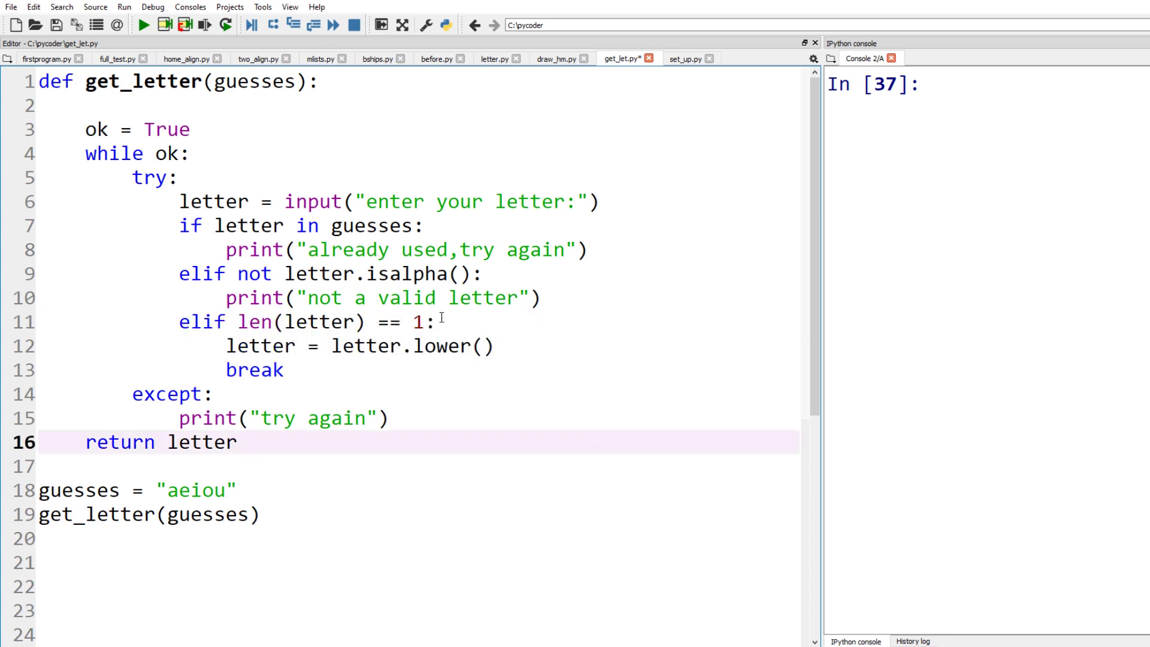
{"action": "left_click_drag", "start_coordinate": [435, 322], "coordinate": [50, 322]}
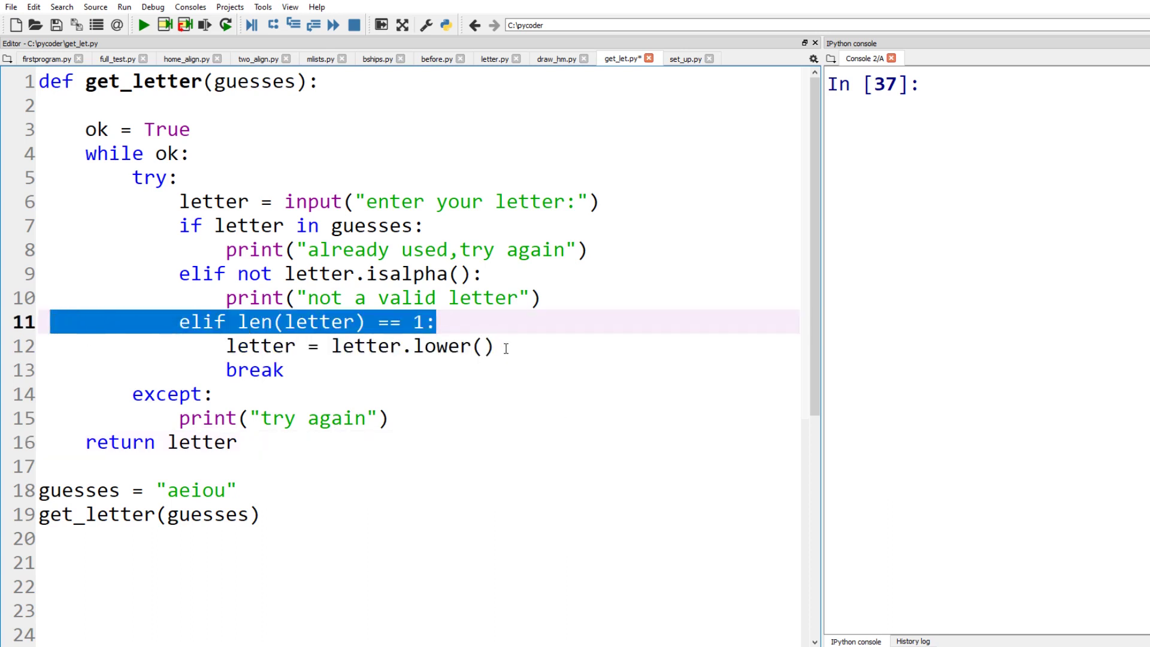
{"action": "left_click_drag", "start_coordinate": [495, 348], "coordinate": [30, 350]}
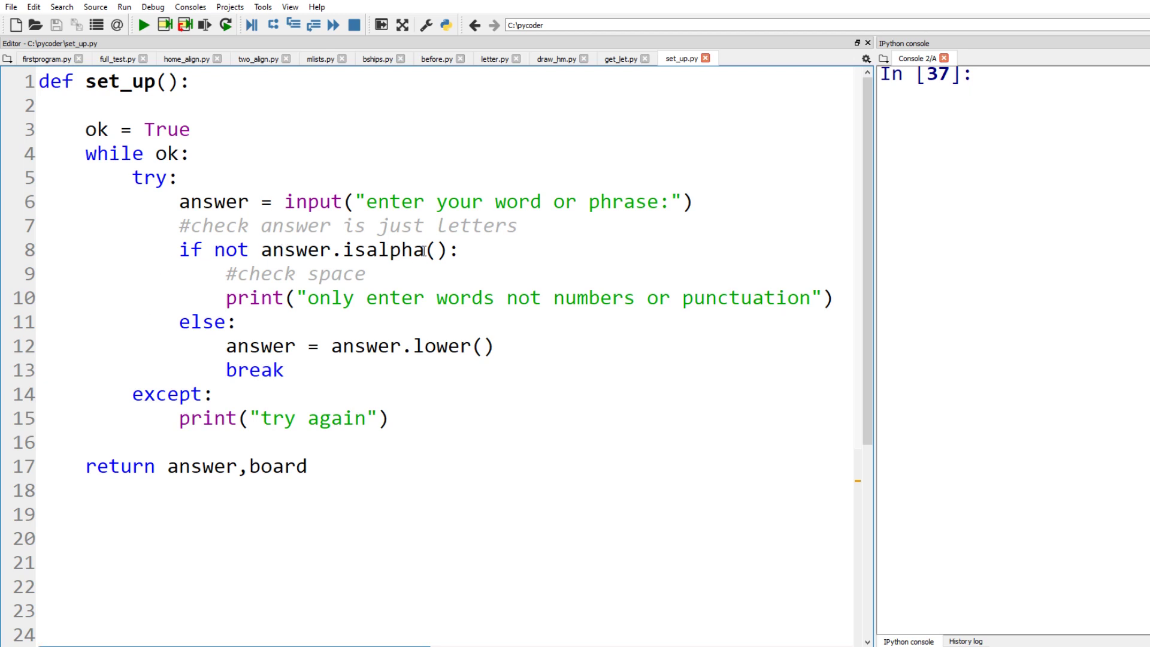
Replace the '#check space' comment on line 9 with the space-handling if block
{"action": "left_click_drag", "start_coordinate": [426, 251], "coordinate": [343, 251]}
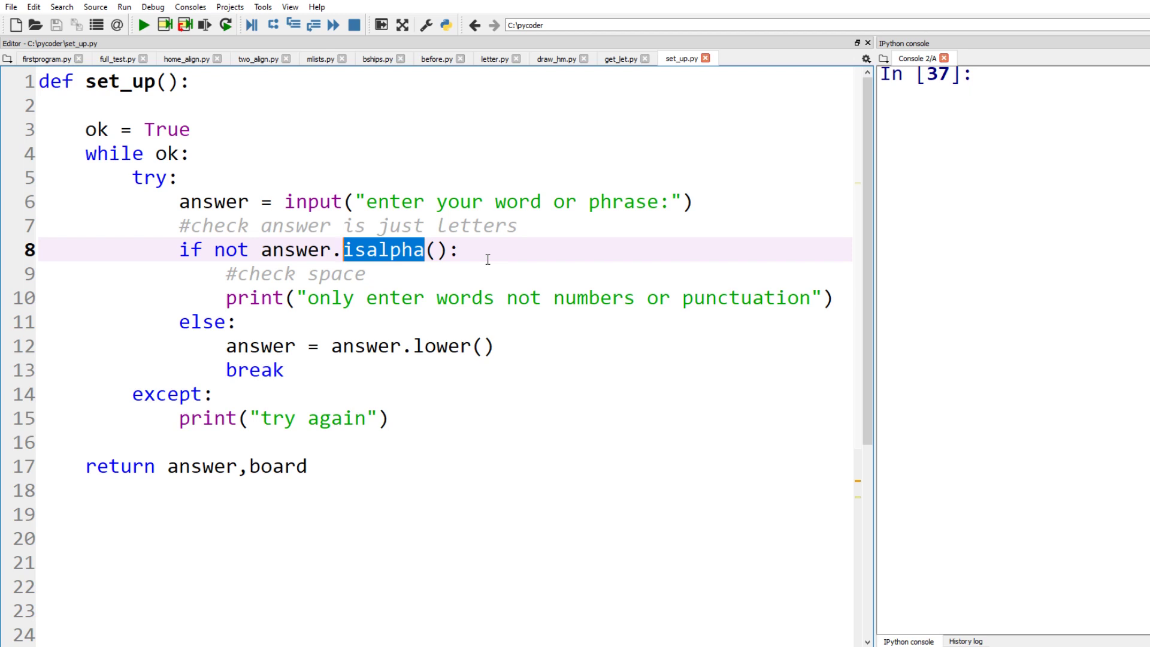
{"action": "left_click_drag", "start_coordinate": [376, 274], "coordinate": [46, 265]}
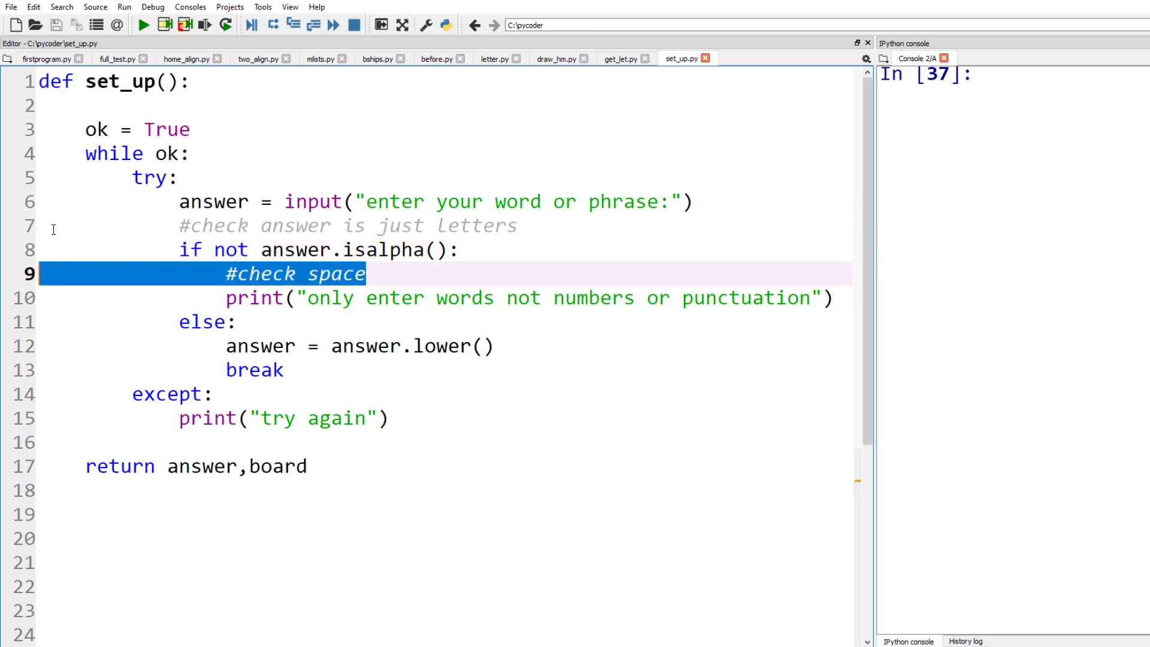
{"action": "type", "text": "if \" \" in answer:                     temp = answer.replace(\" \",\"\")                     if temp.isalpha():                         break"}
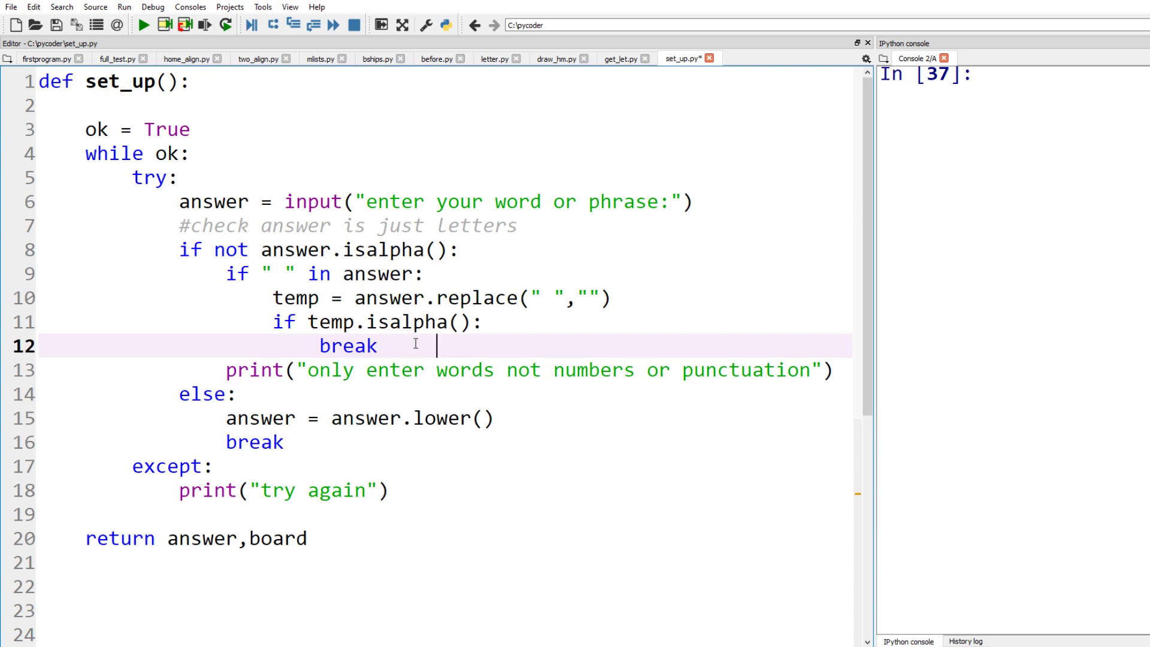
Review the space removal into temp and its letters-only check, then select the else-branch lowercase line
{"action": "left_click_drag", "start_coordinate": [437, 346], "coordinate": [13, 279]}
{"action": "left_click", "coordinate": [264, 275]}
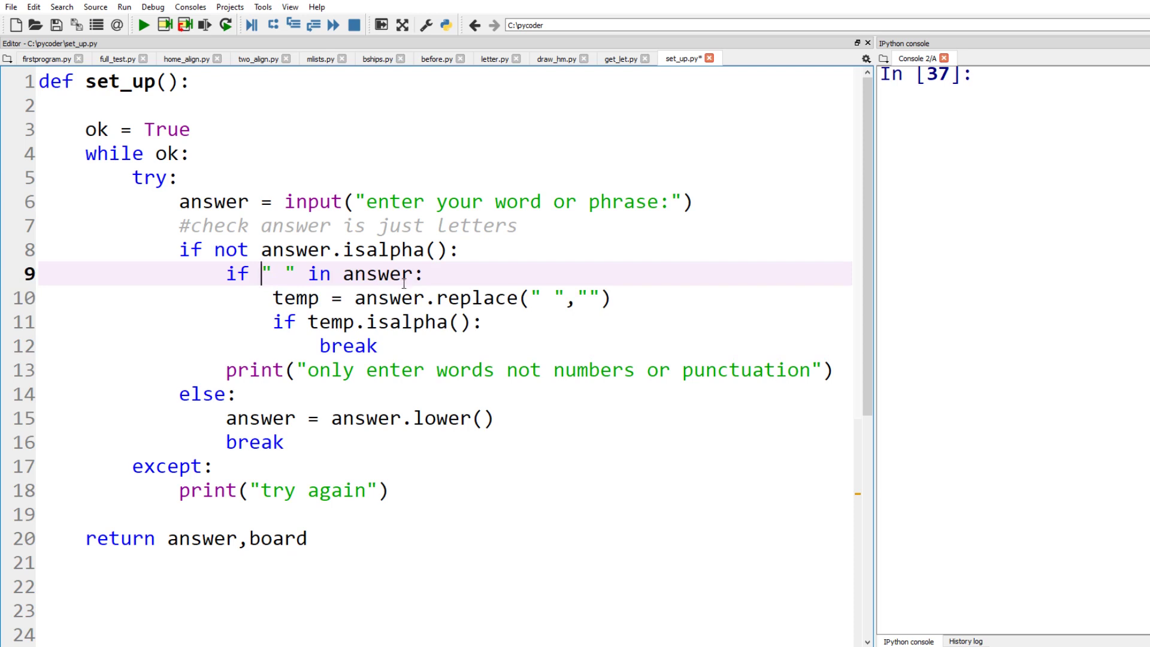
{"action": "left_click_drag", "start_coordinate": [611, 299], "coordinate": [272, 304]}
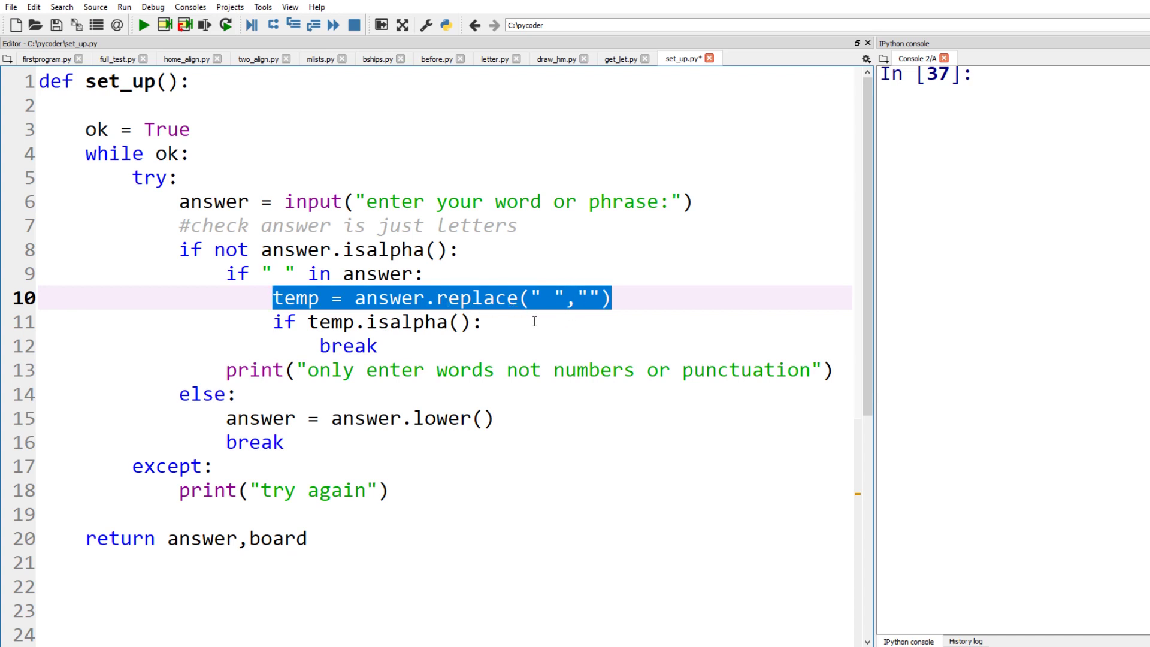
{"action": "left_click_drag", "start_coordinate": [495, 321], "coordinate": [282, 322]}
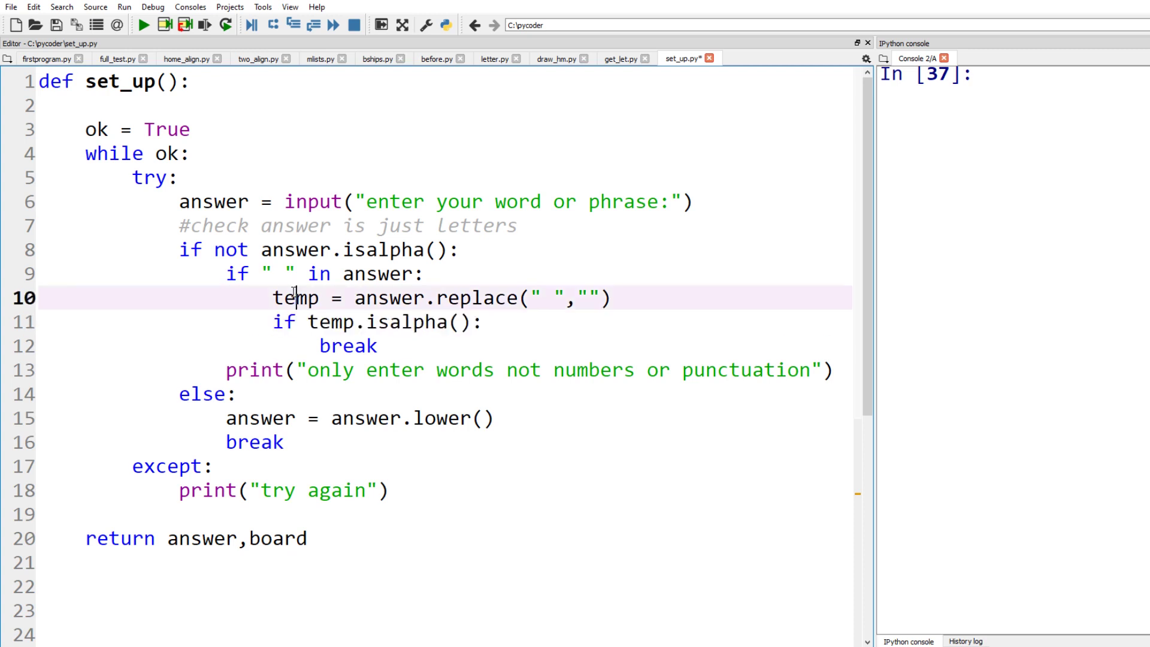
{"action": "double_click", "coordinate": [293, 298]}
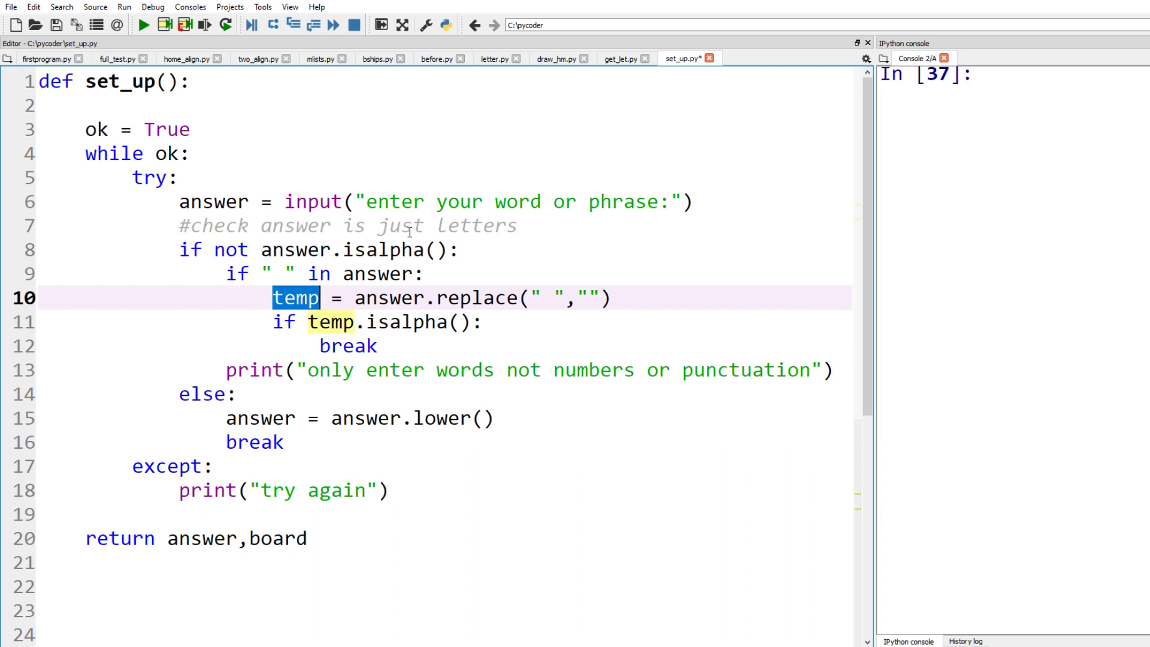
{"action": "left_click_drag", "start_coordinate": [517, 427], "coordinate": [41, 418]}
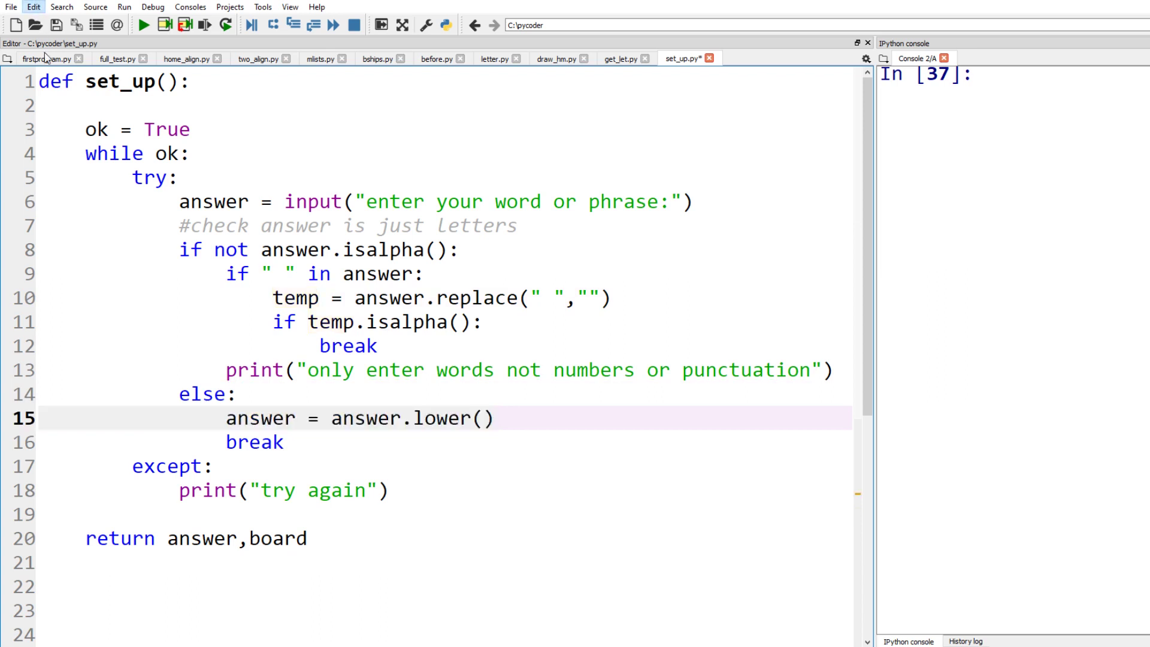
{"action": "left_click", "coordinate": [480, 322]}
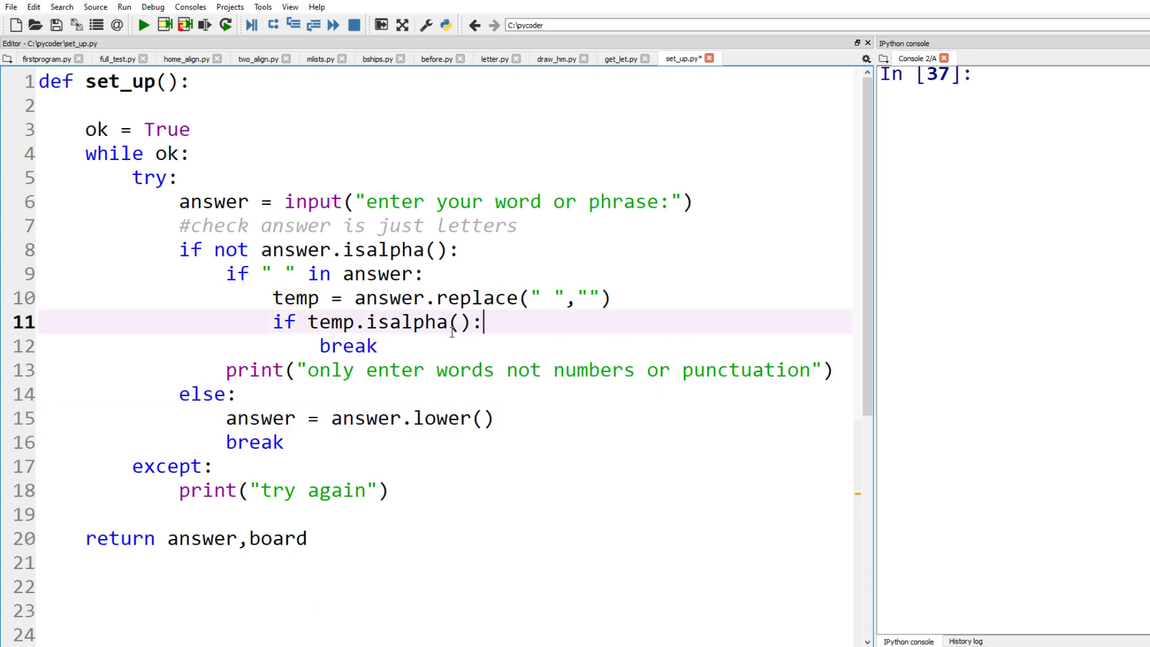
Paste the lowercase conversion as an indented line 12 under the temp check
{"action": "key", "text": "Return"}
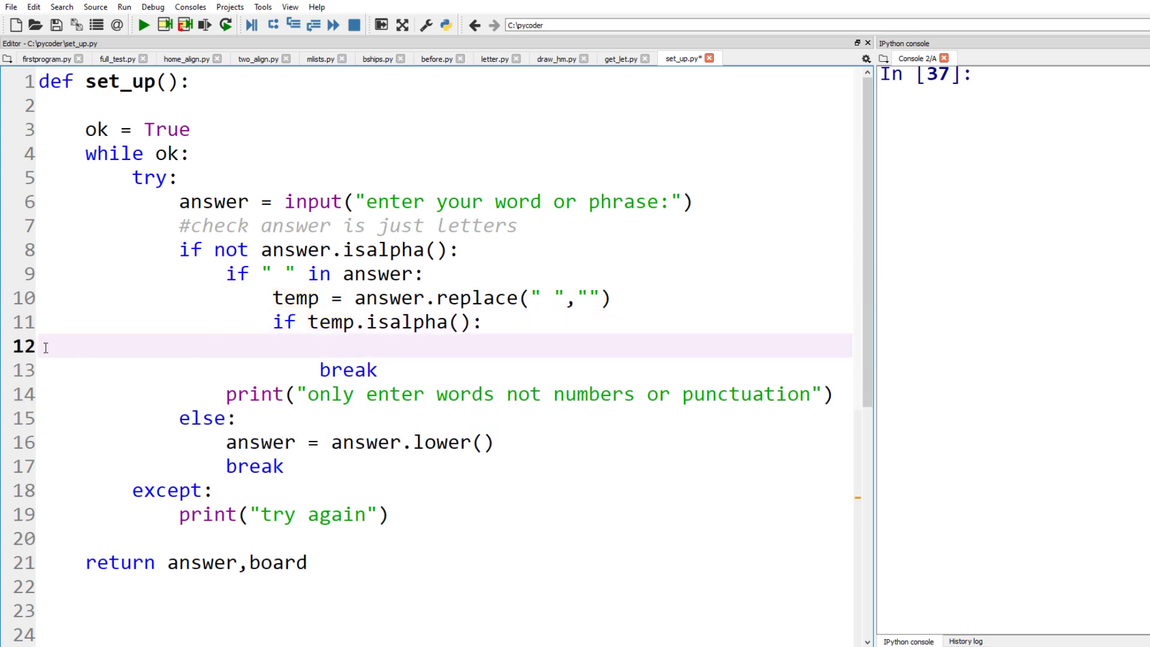
{"action": "left_click", "coordinate": [45, 347]}
{"action": "type", "text": "answer = answer.lower()"}
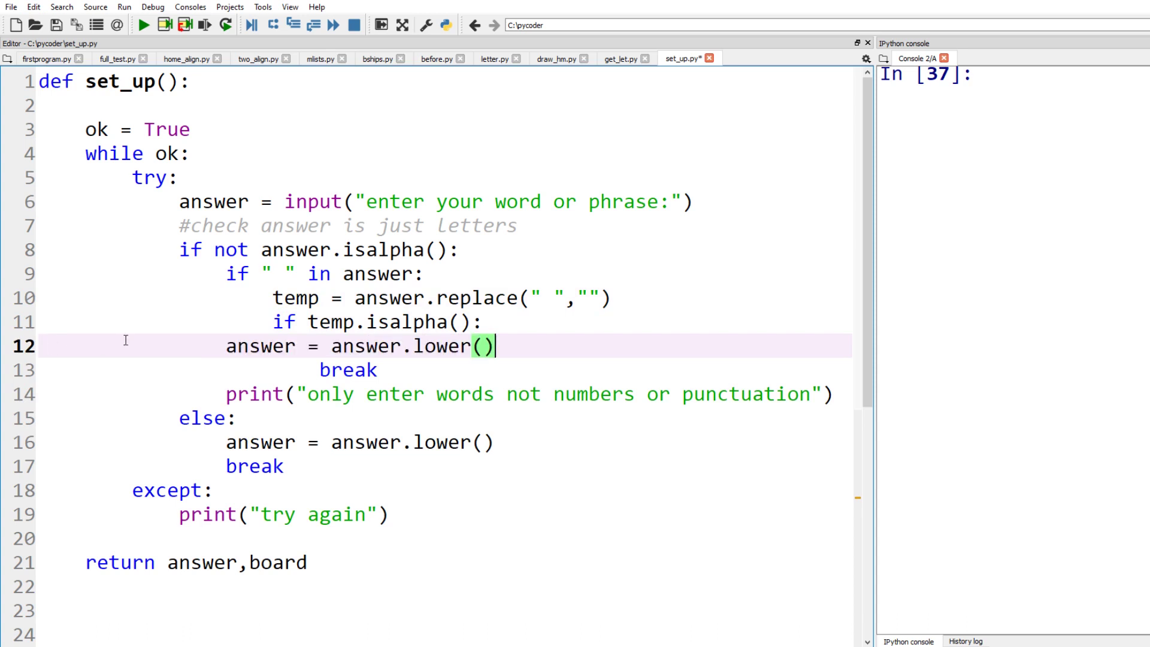
{"action": "left_click", "coordinate": [228, 347]}
{"action": "key", "text": "Tab"}
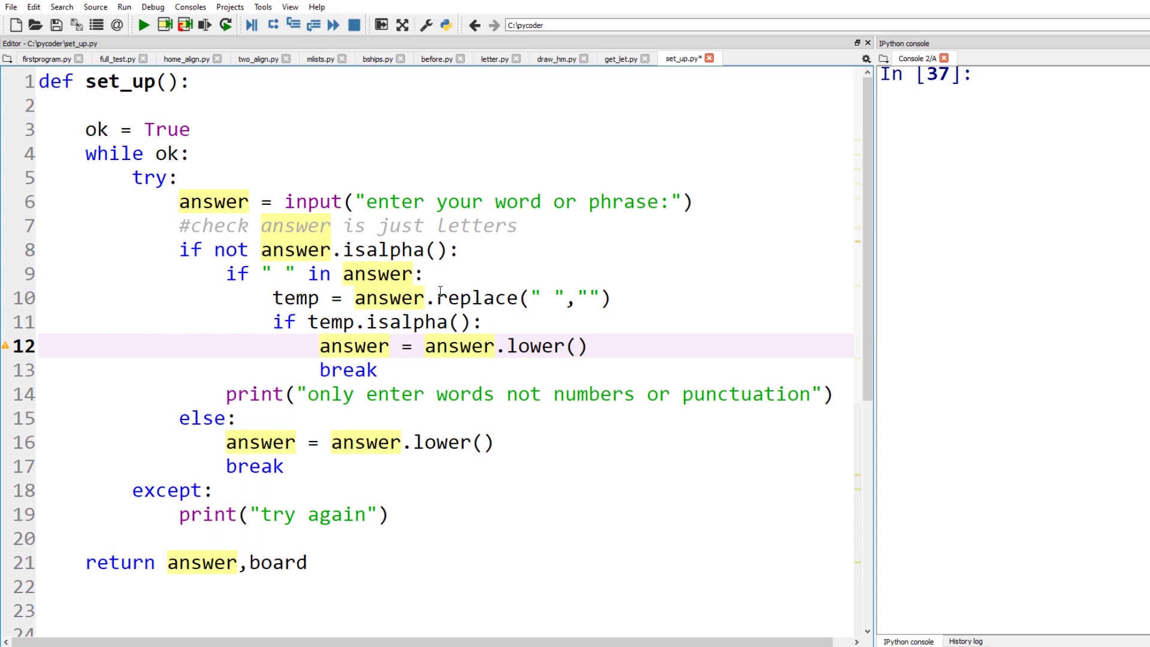
Move the cursor to the line above return answer,board
{"action": "left_click", "coordinate": [463, 478]}
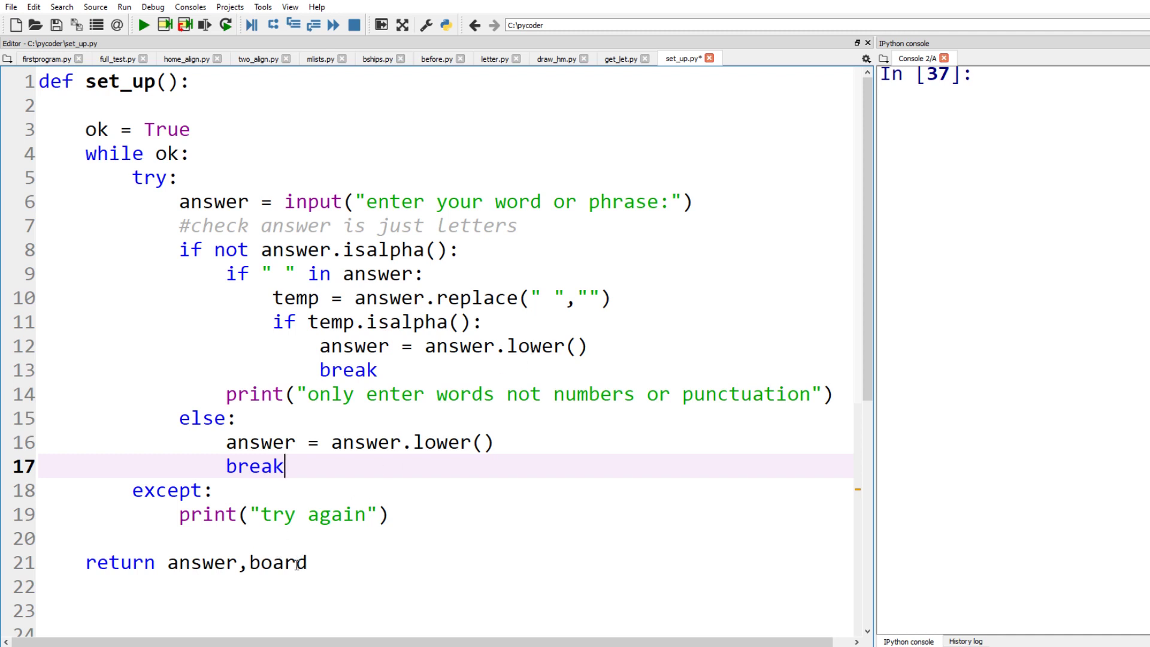
{"action": "left_click", "coordinate": [332, 562]}
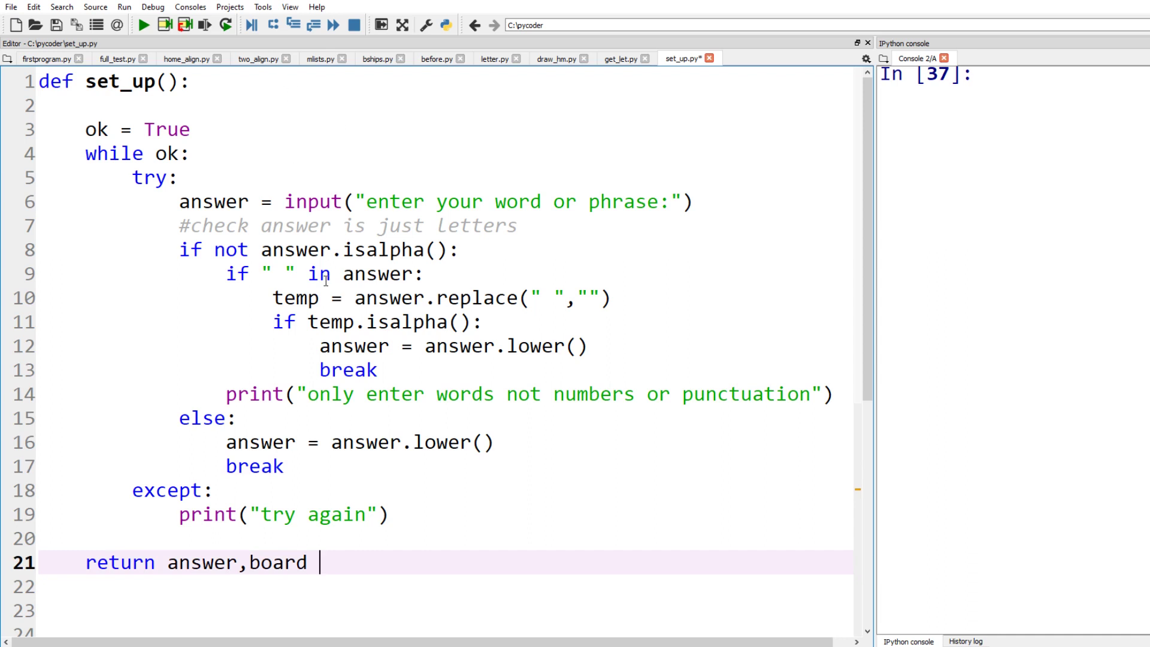
{"action": "key", "text": "Up"}
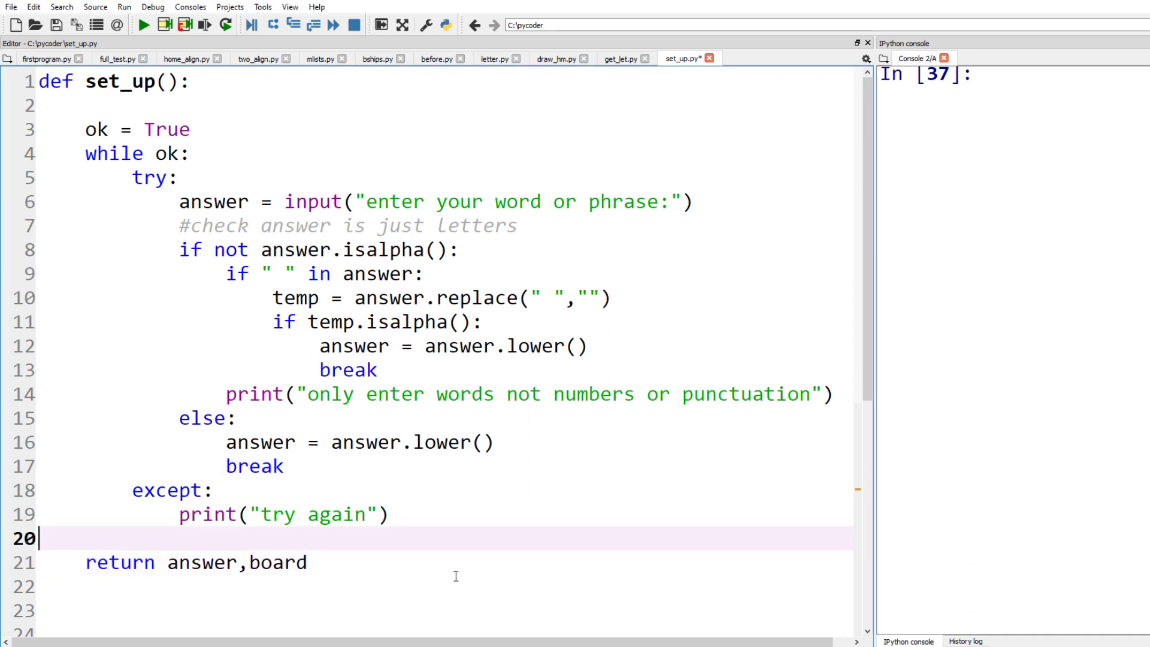
Insert the board = "" for-loop block above the return, followed by a blank line
{"action": "key", "text": "Return"}
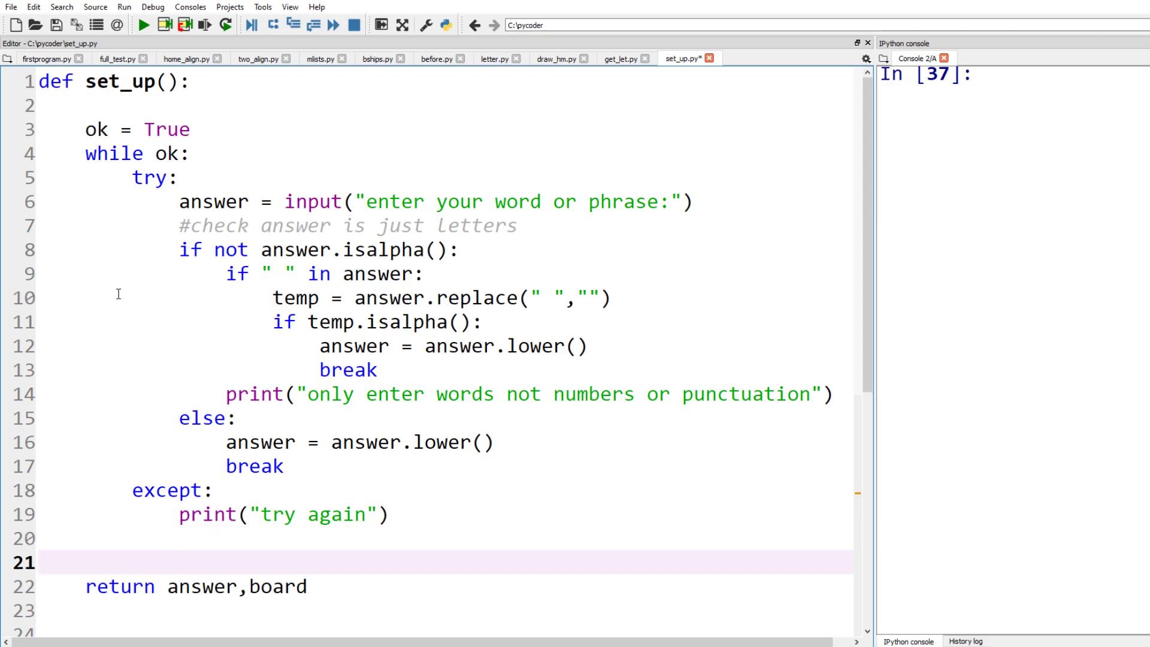
{"action": "type", "text": "board = \"\"     for ch in answer:         if ch == \" \":             board = board + \" \"         else:             board = board + \"-\""}
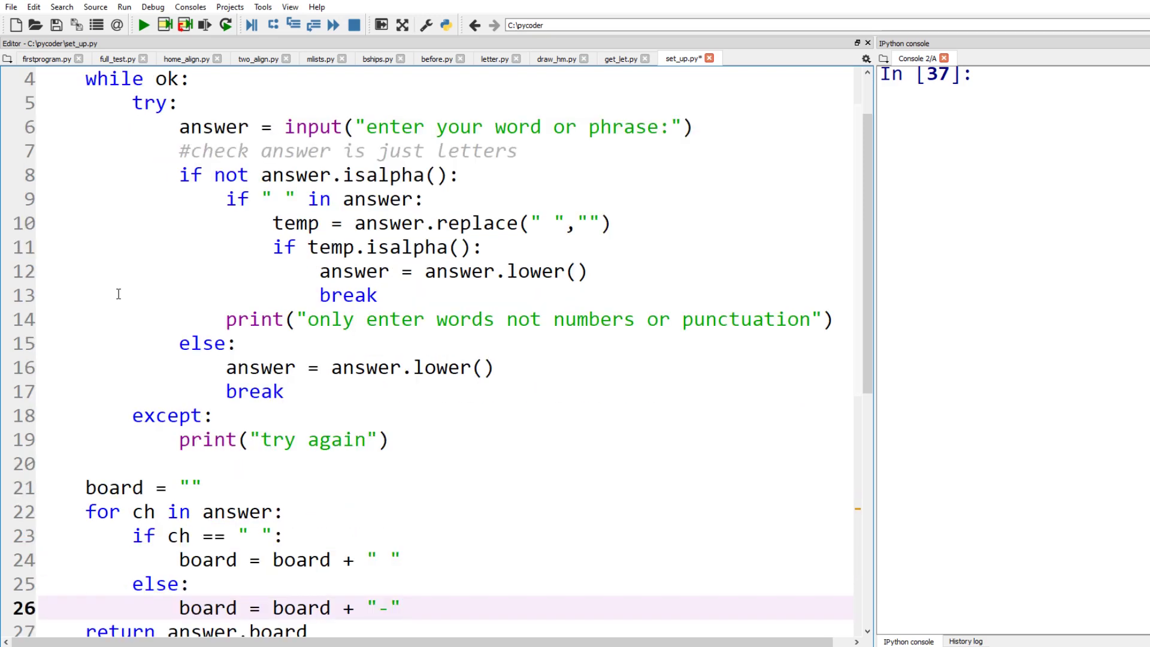
{"action": "scroll", "coordinate": [626, 370], "scroll_direction": "down", "scroll_amount": 1}
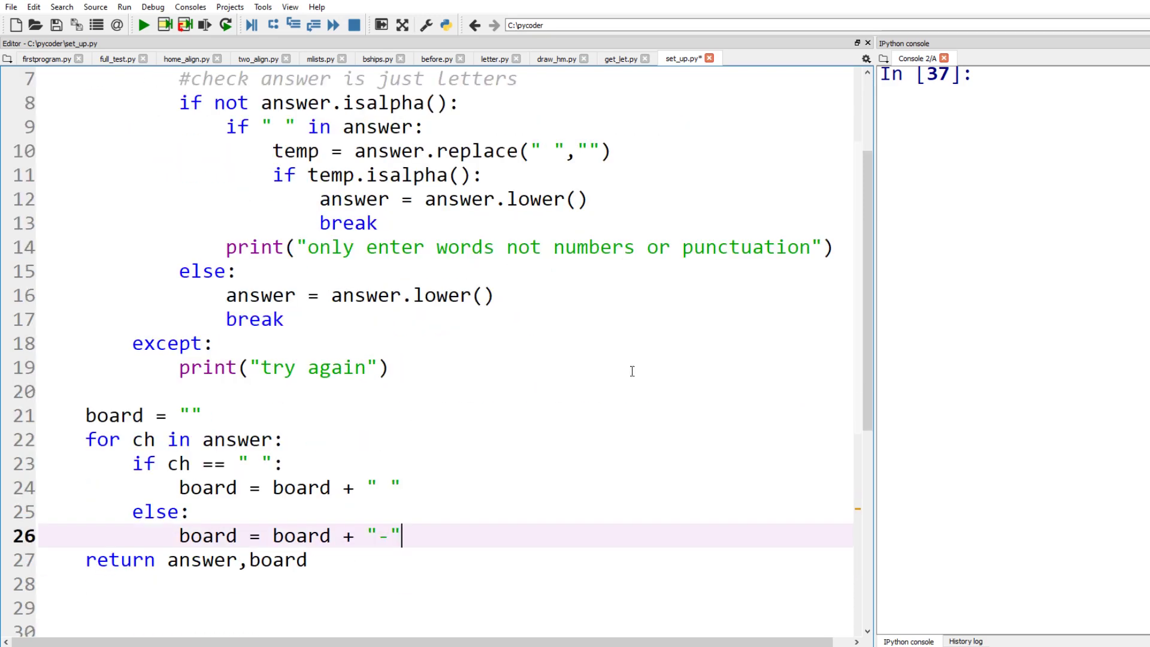
{"action": "scroll", "coordinate": [626, 370], "scroll_direction": "down", "scroll_amount": 2}
{"action": "key", "text": "Return"}
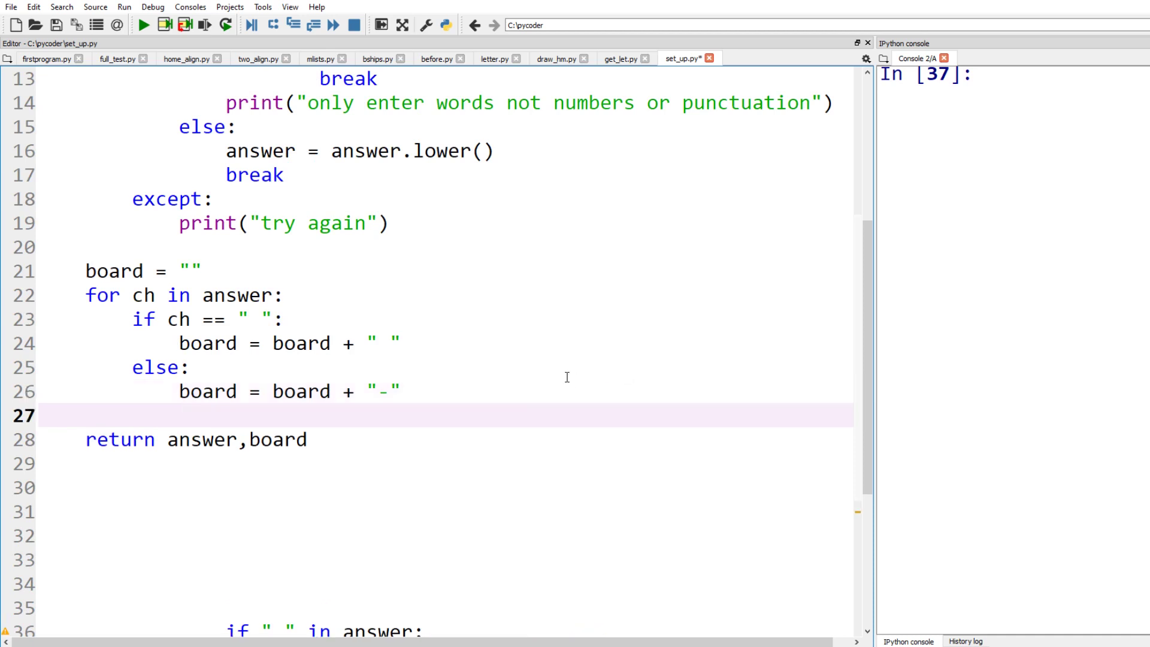
Walk through board, the for loop over ch, and the space and dash strings it adds
{"action": "double_click", "coordinate": [115, 270]}
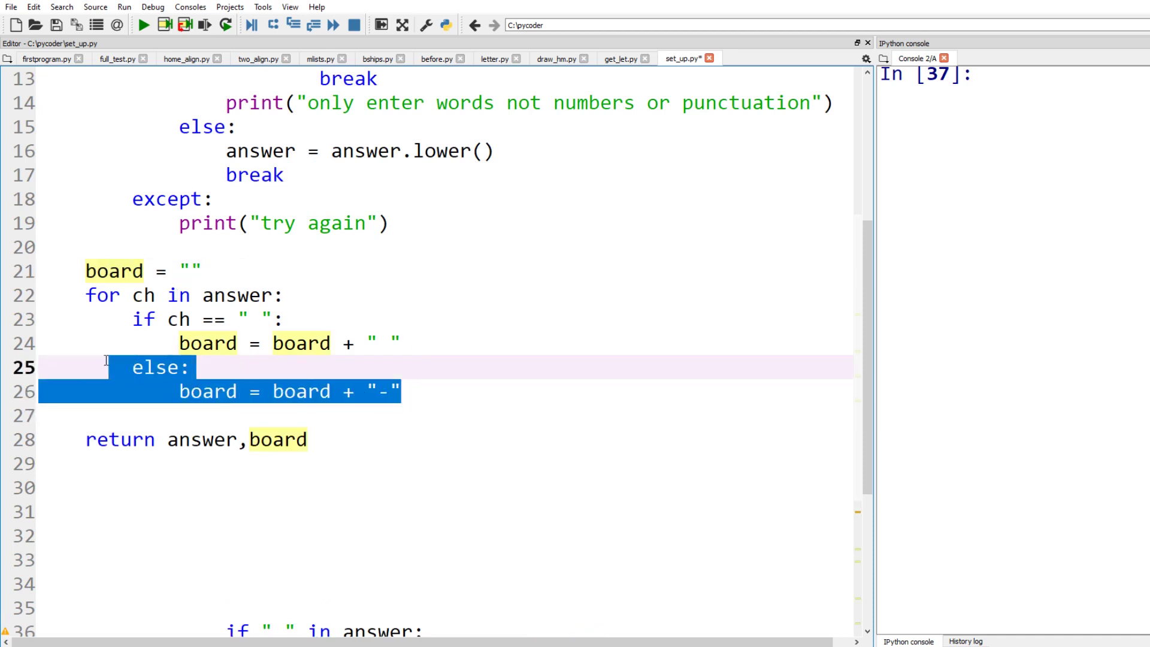
{"action": "left_click_drag", "start_coordinate": [83, 357], "coordinate": [54, 295]}
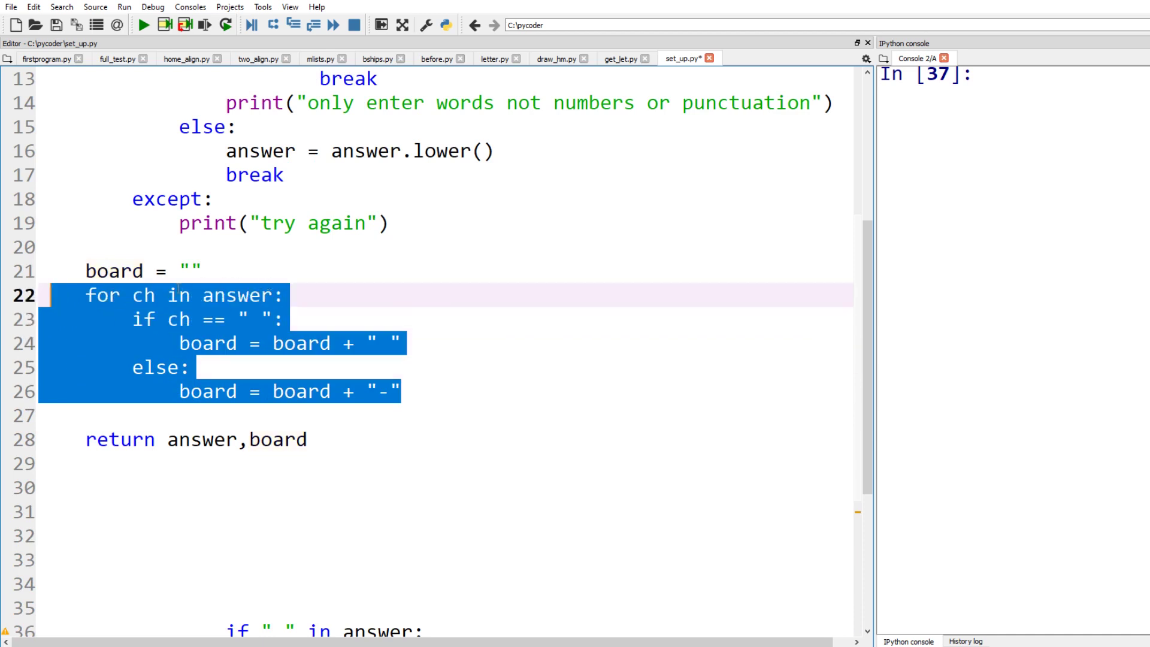
{"action": "double_click", "coordinate": [147, 295]}
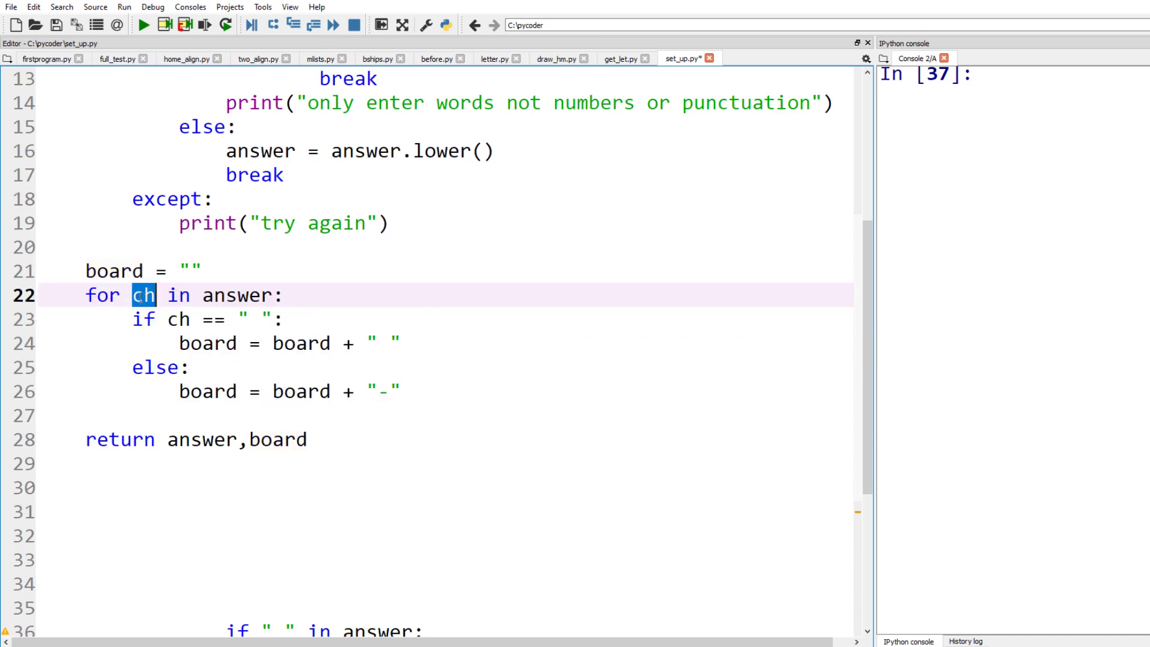
{"action": "left_click", "coordinate": [251, 318]}
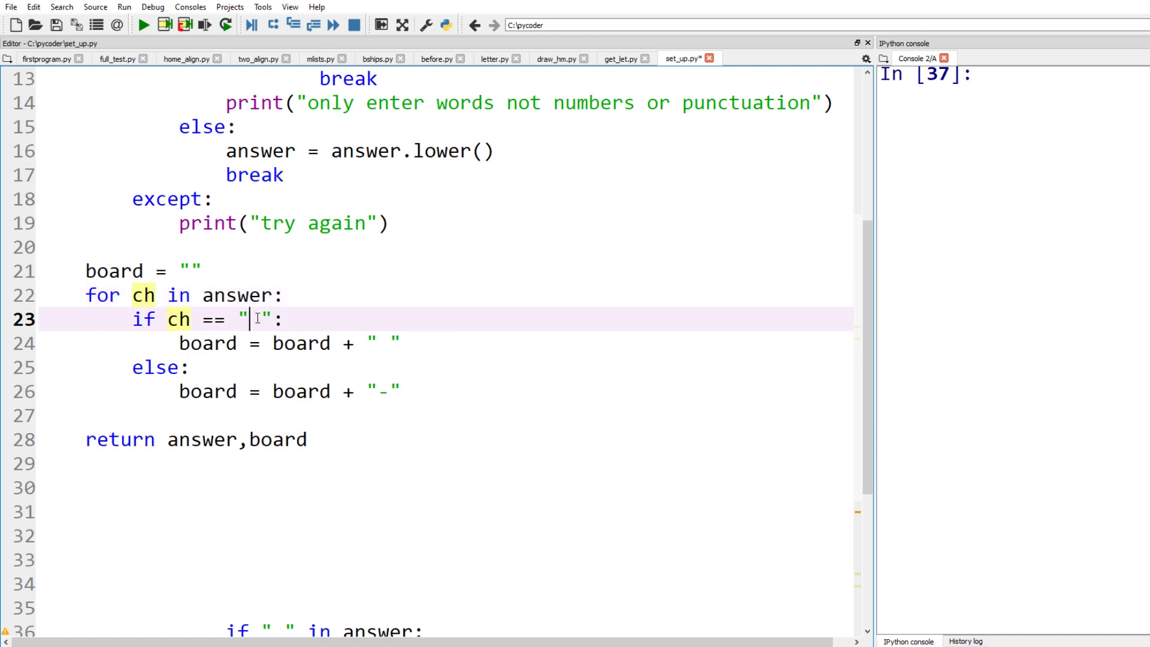
{"action": "left_click_drag", "start_coordinate": [402, 343], "coordinate": [355, 344]}
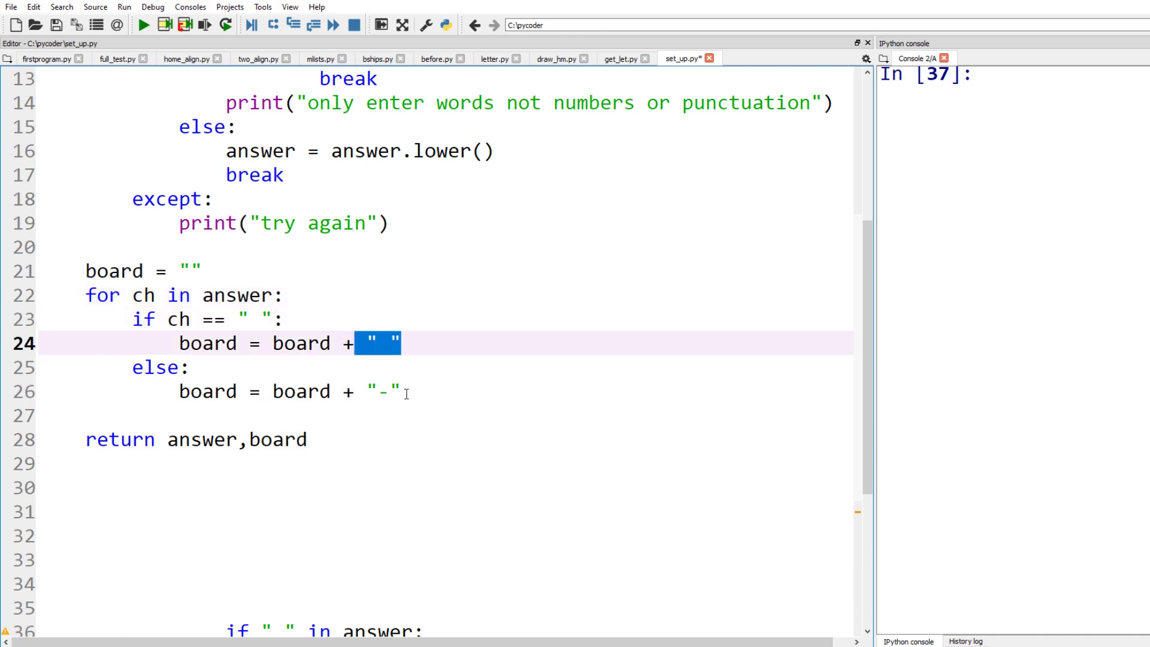
{"action": "left_click_drag", "start_coordinate": [406, 394], "coordinate": [355, 392]}
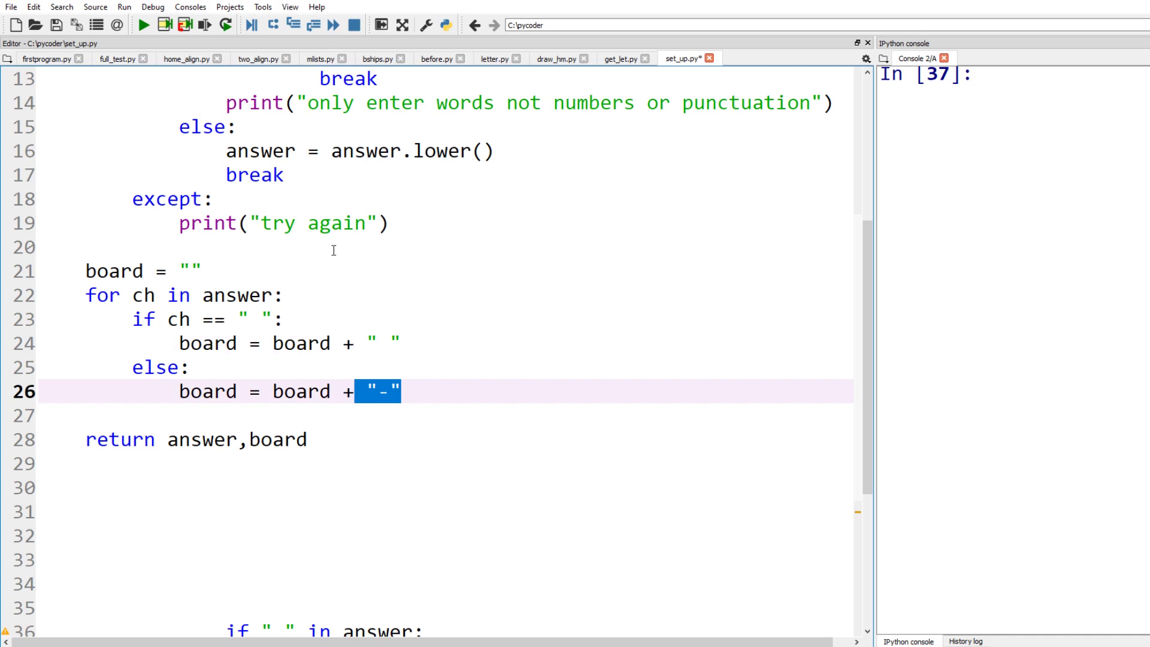
{"action": "left_click", "coordinate": [387, 440]}
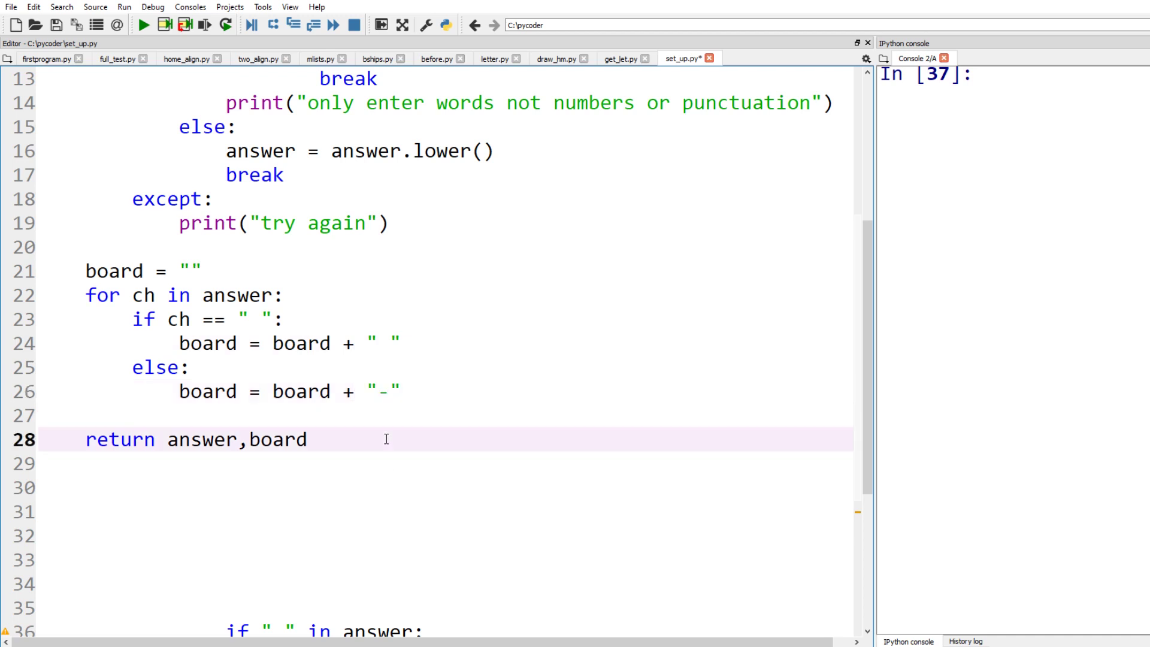
{"action": "left_click", "coordinate": [388, 393]}
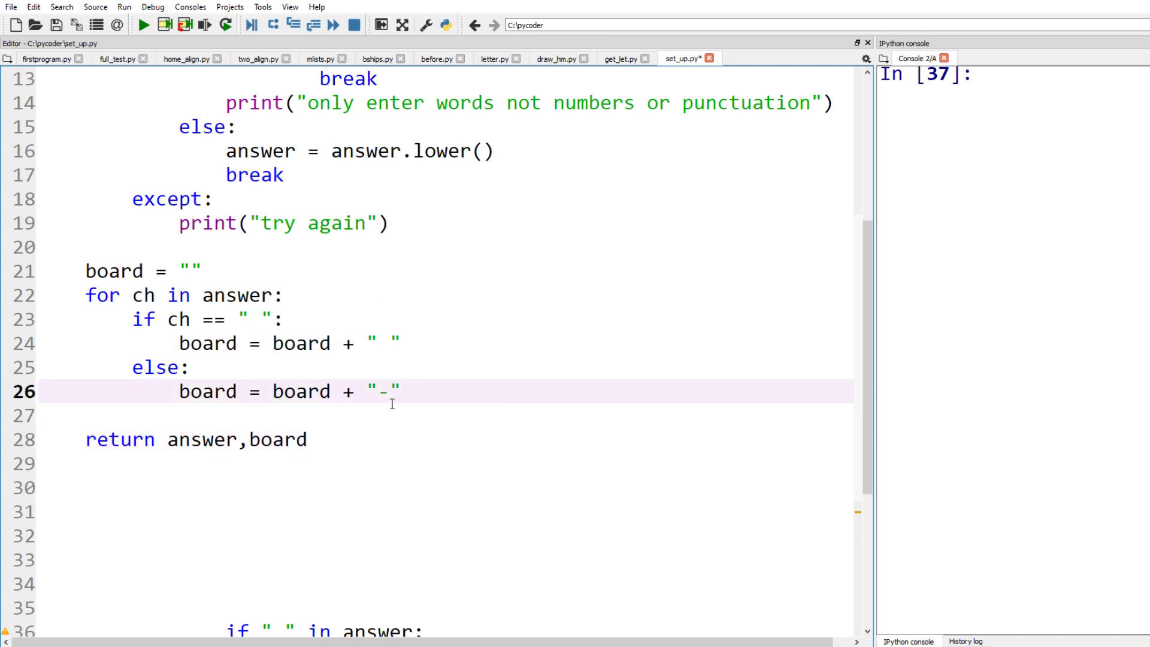
{"action": "left_click_drag", "start_coordinate": [404, 393], "coordinate": [38, 391]}
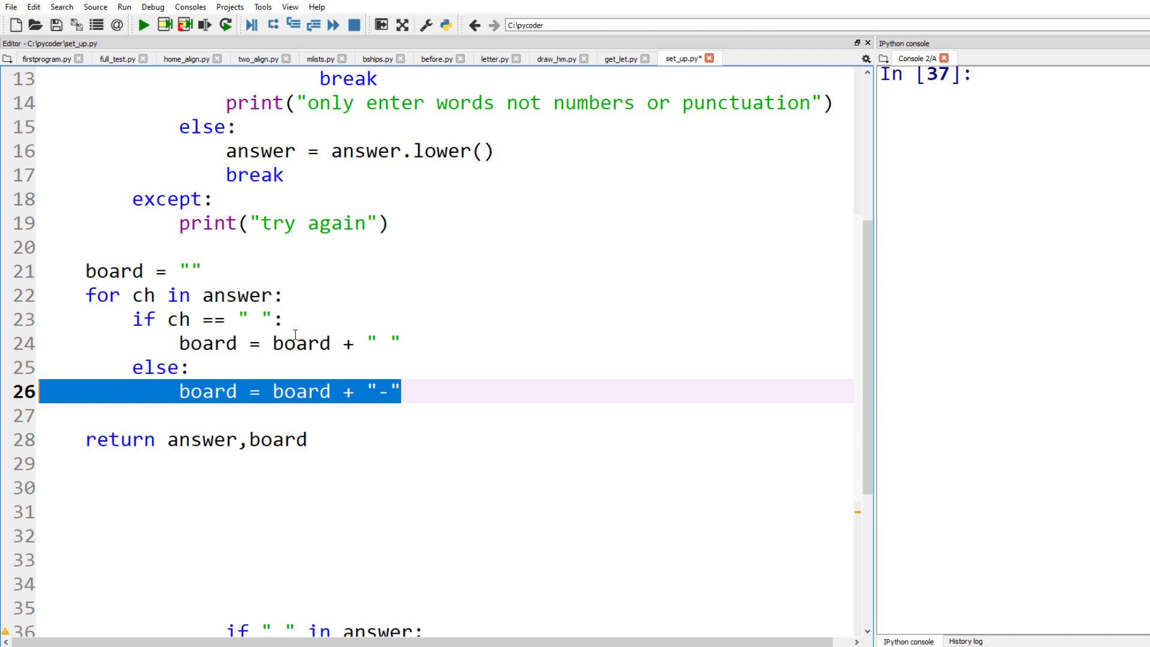
{"action": "scroll", "coordinate": [301, 216], "scroll_direction": "up", "scroll_amount": 4}
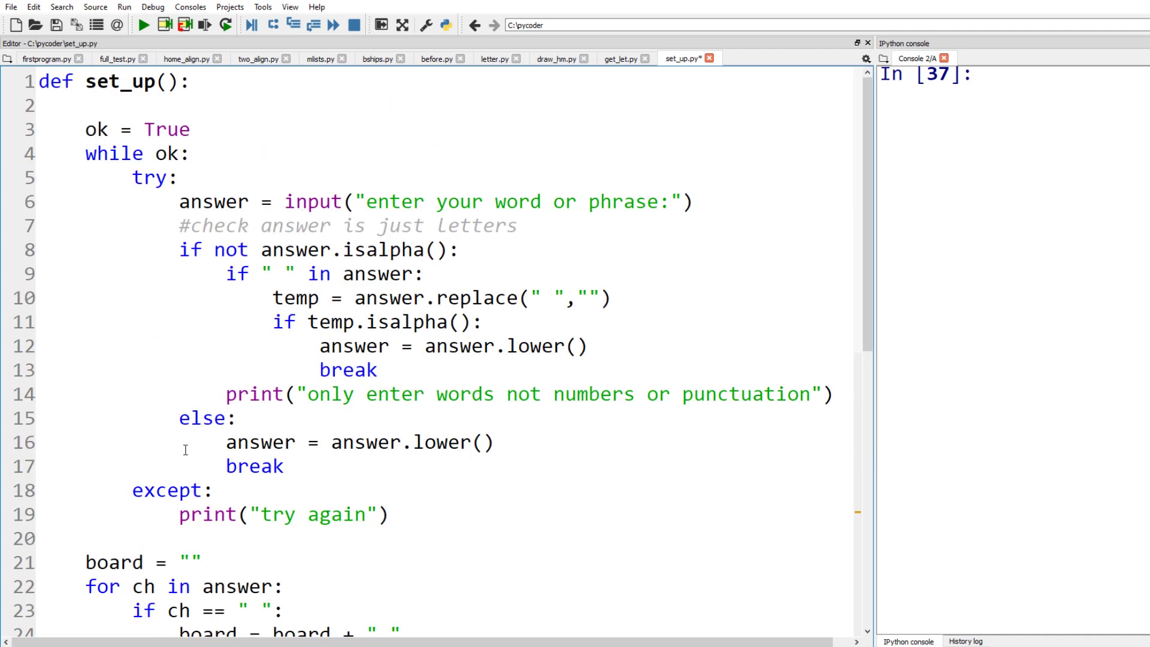
{"action": "scroll", "coordinate": [208, 388], "scroll_direction": "down", "scroll_amount": 1}
{"action": "scroll", "coordinate": [225, 347], "scroll_direction": "down", "scroll_amount": 1}
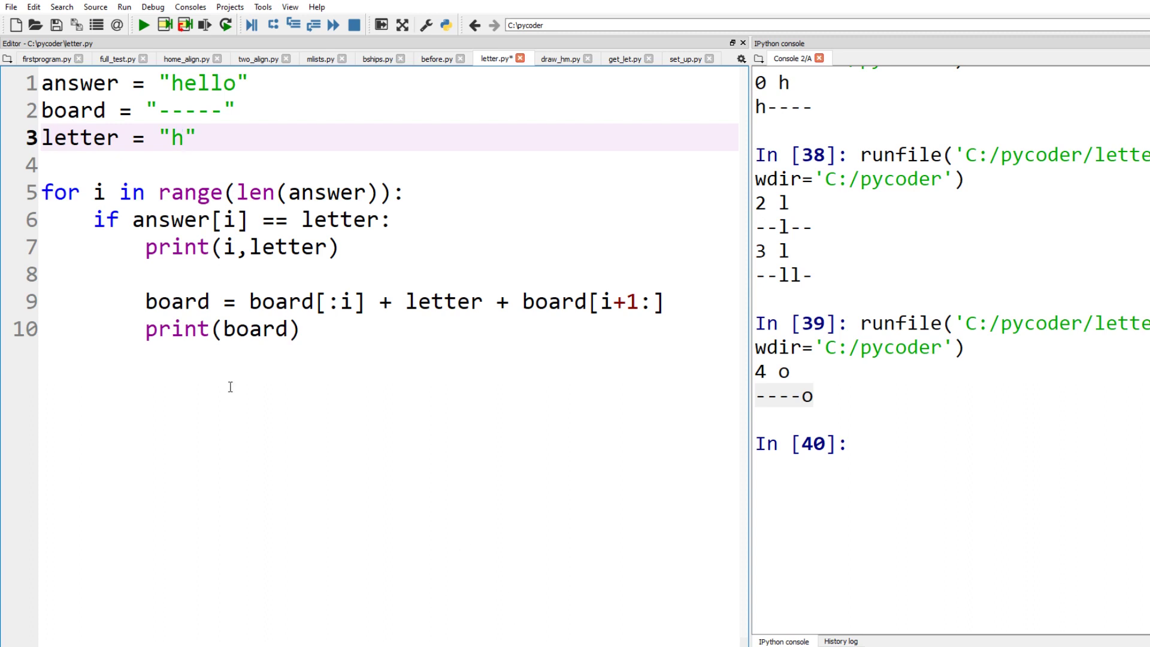
Review the loop header, letter-match condition, print(i,letter) and board update on lines 5–9
{"action": "left_click_drag", "start_coordinate": [393, 193], "coordinate": [41, 193]}
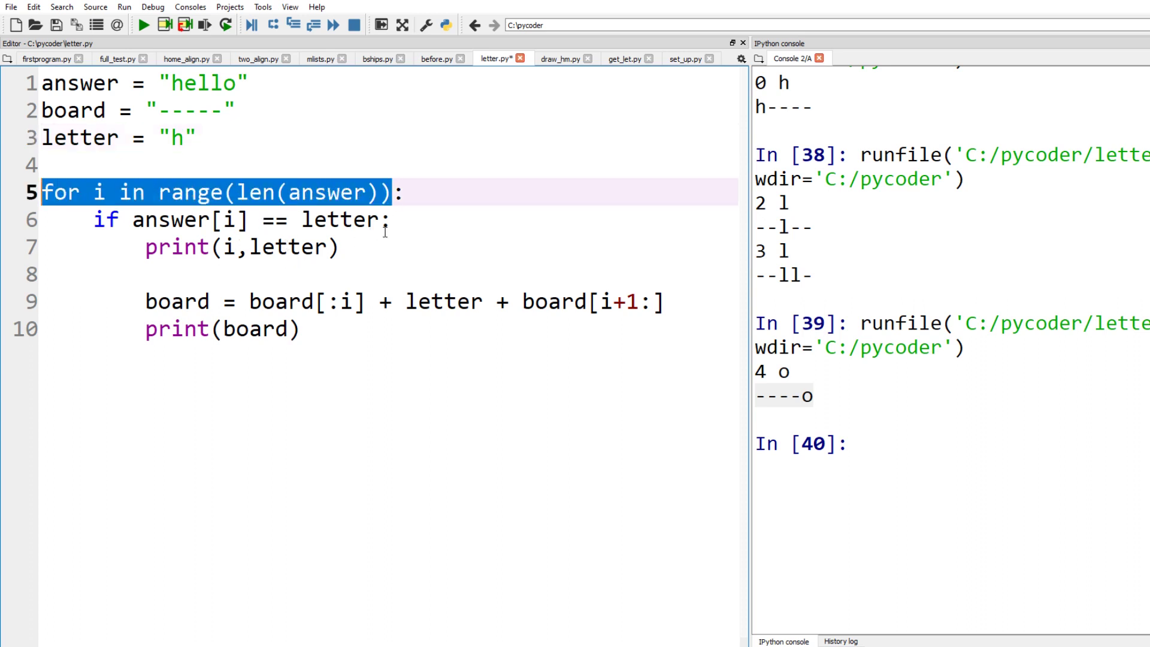
{"action": "left_click_drag", "start_coordinate": [392, 220], "coordinate": [94, 223]}
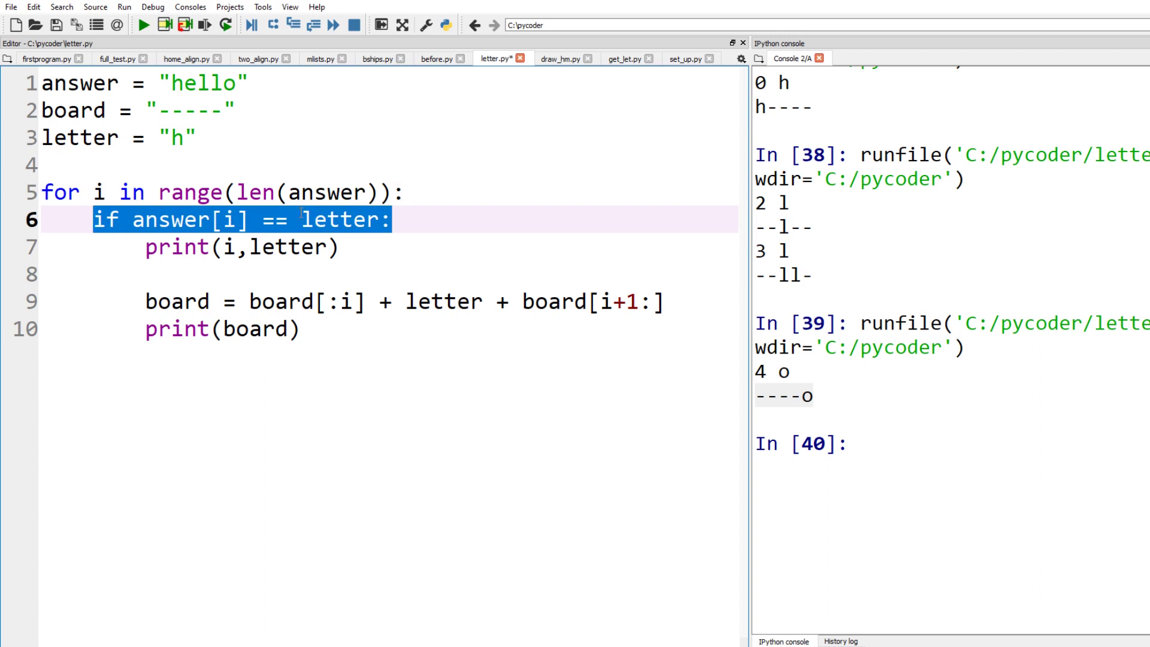
{"action": "left_click_drag", "start_coordinate": [347, 250], "coordinate": [142, 254]}
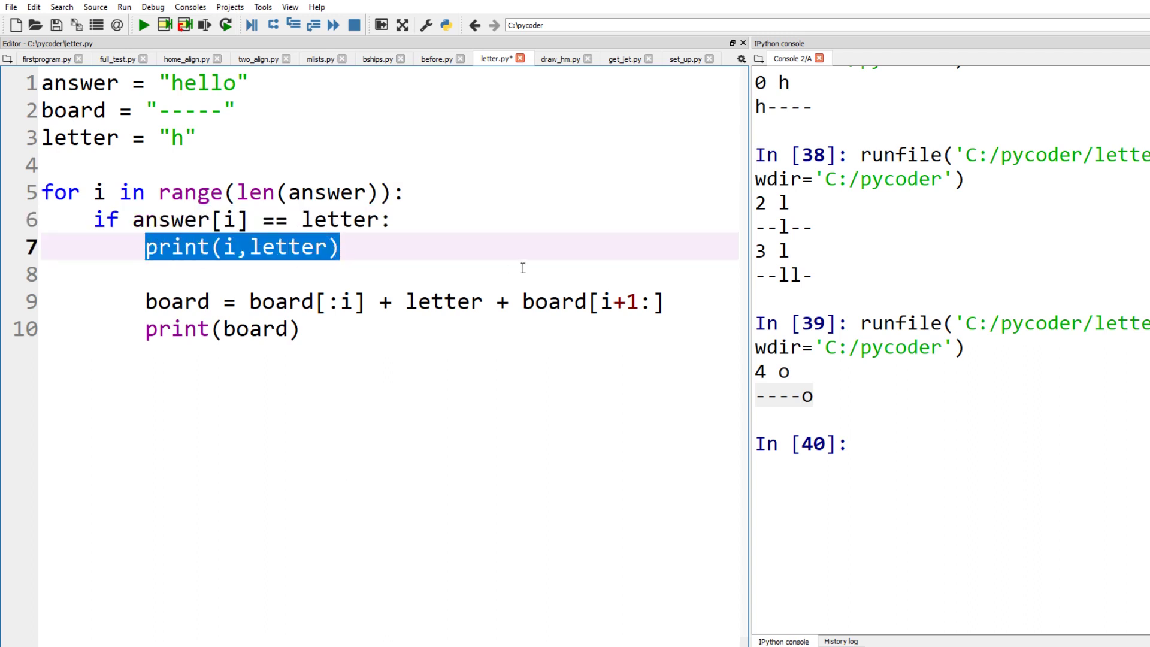
{"action": "left_click_drag", "start_coordinate": [233, 250], "coordinate": [233, 256]}
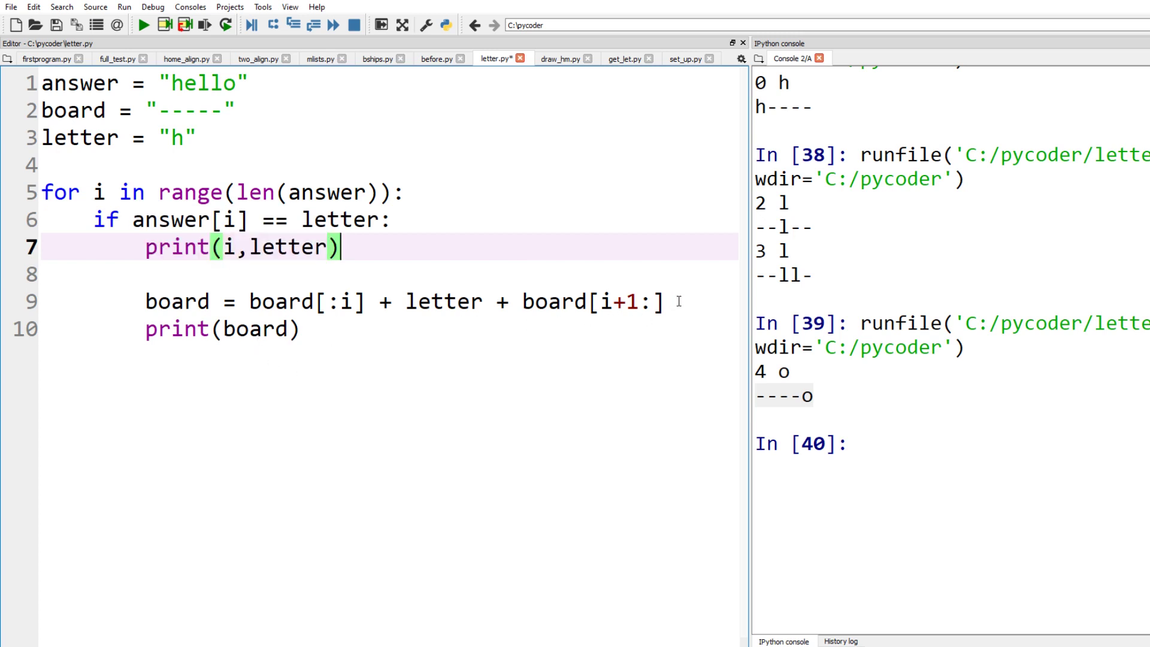
{"action": "mouse_move", "coordinate": [680, 302]}
{"action": "left_mouse_down"}
{"action": "mouse_move", "coordinate": [416, 302]}
{"action": "mouse_move", "coordinate": [171, 328]}
{"action": "mouse_move", "coordinate": [146, 303]}
{"action": "left_mouse_up"}
{"action": "left_click", "coordinate": [422, 407]}
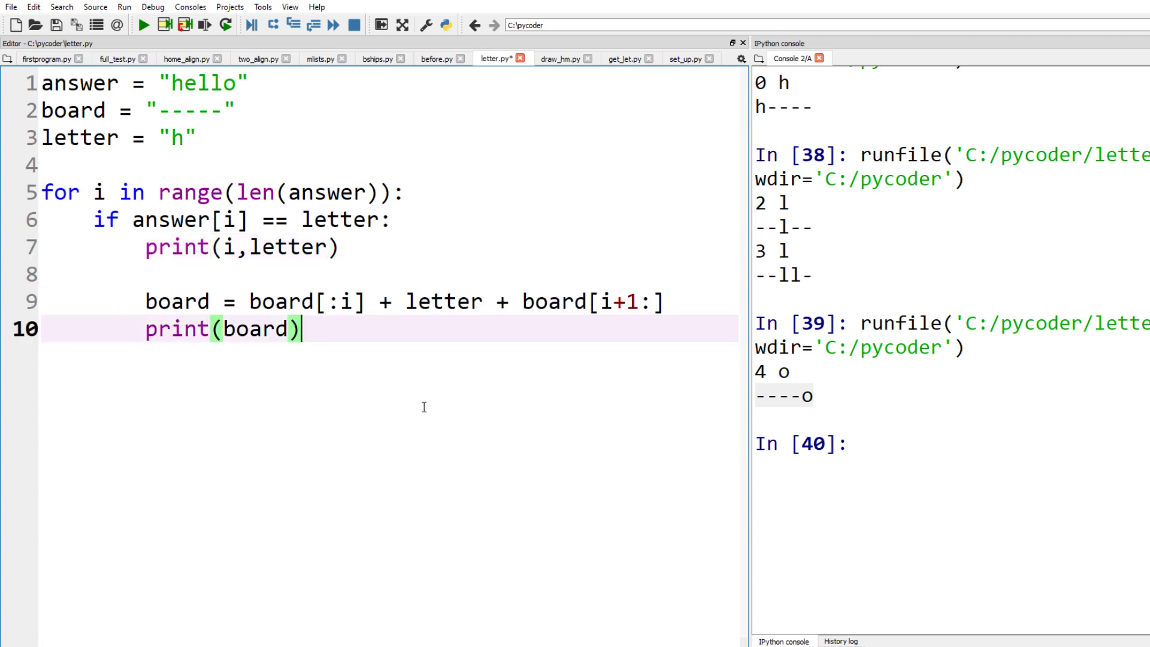
Explain how line 9 rebuilds board from board[:i], letter and board[i+1:]
{"action": "double_click", "coordinate": [435, 303]}
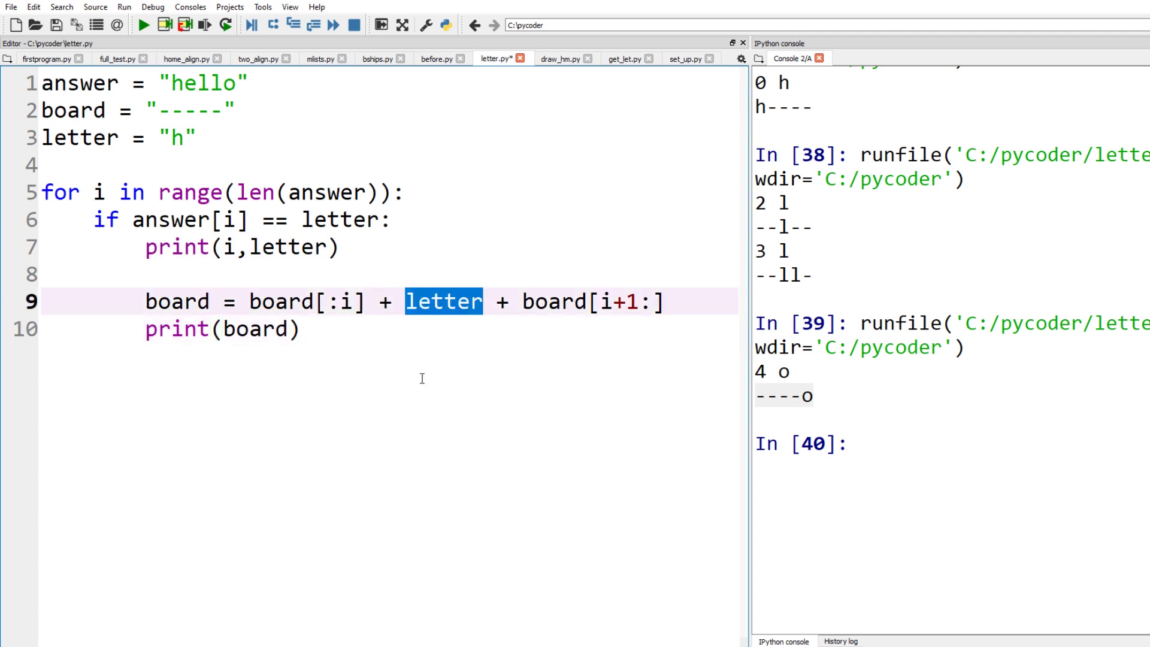
{"action": "left_click_drag", "start_coordinate": [366, 303], "coordinate": [250, 302]}
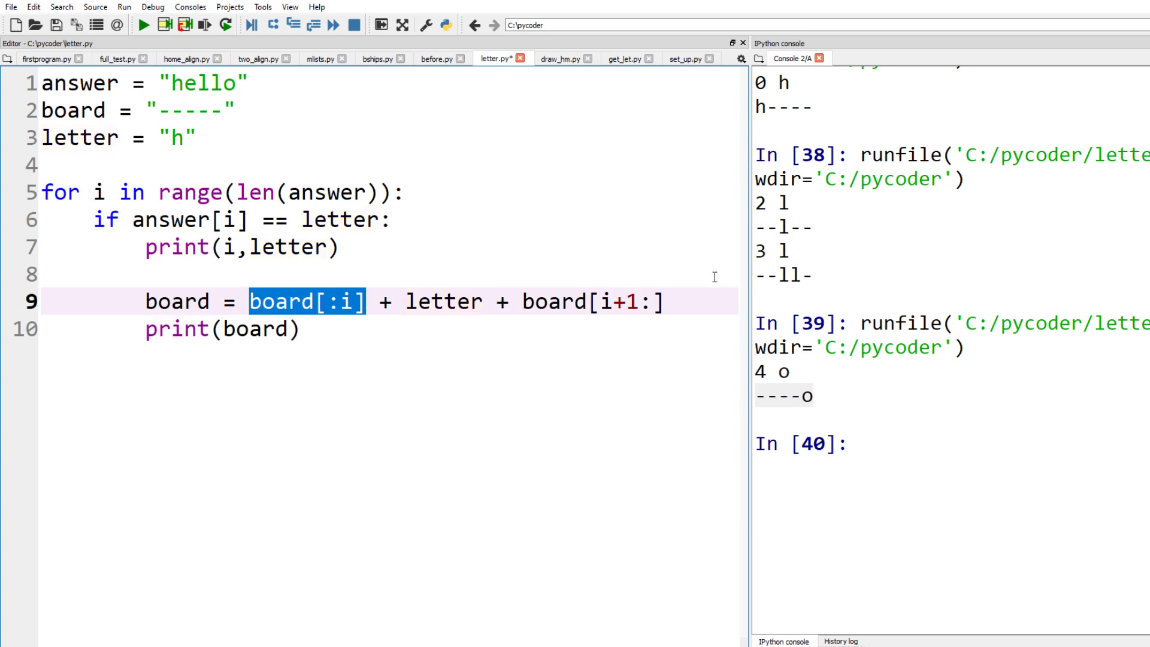
{"action": "left_click_drag", "start_coordinate": [666, 302], "coordinate": [523, 304]}
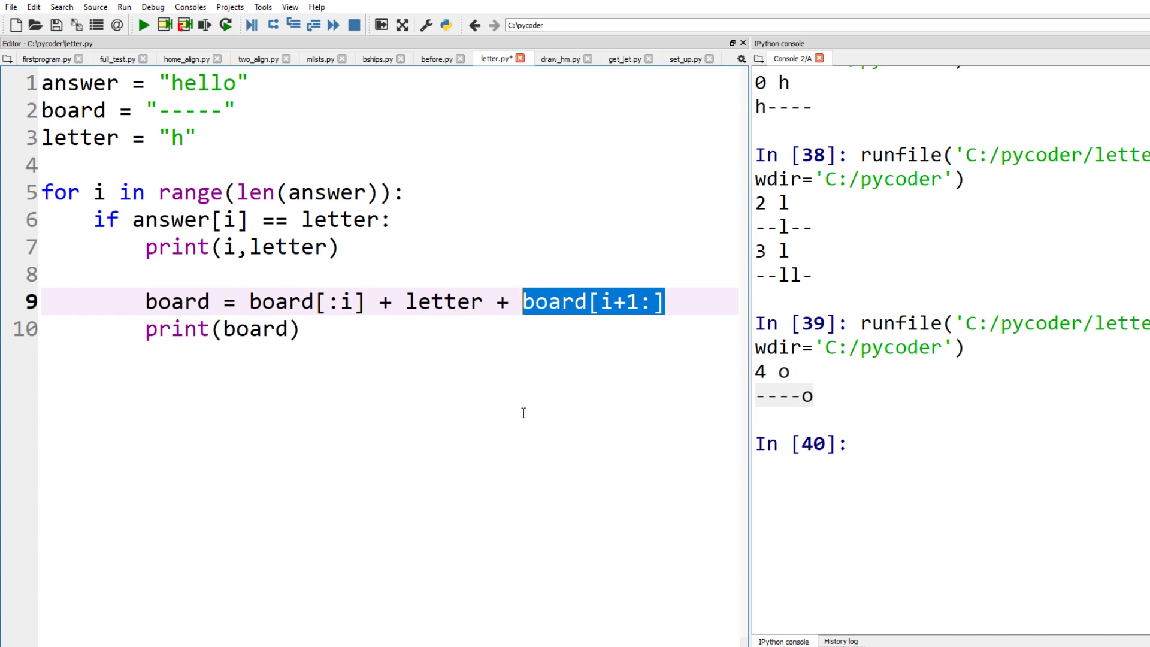
{"action": "left_click", "coordinate": [416, 335]}
{"action": "double_click", "coordinate": [444, 302]}
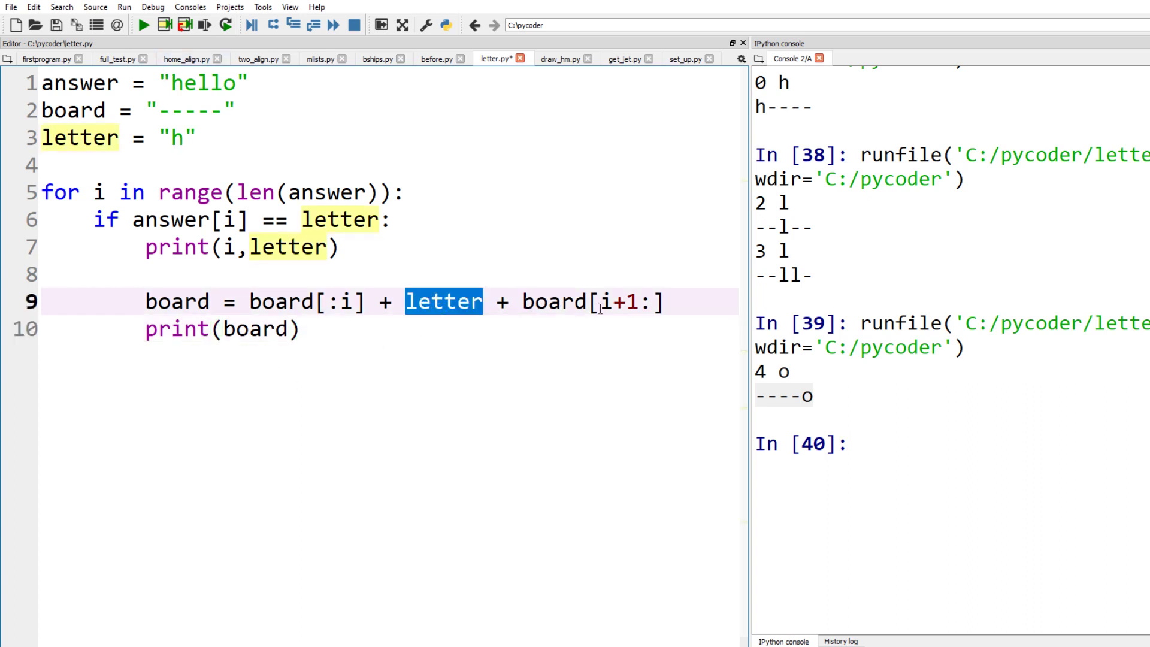
{"action": "left_click_drag", "start_coordinate": [663, 303], "coordinate": [523, 311]}
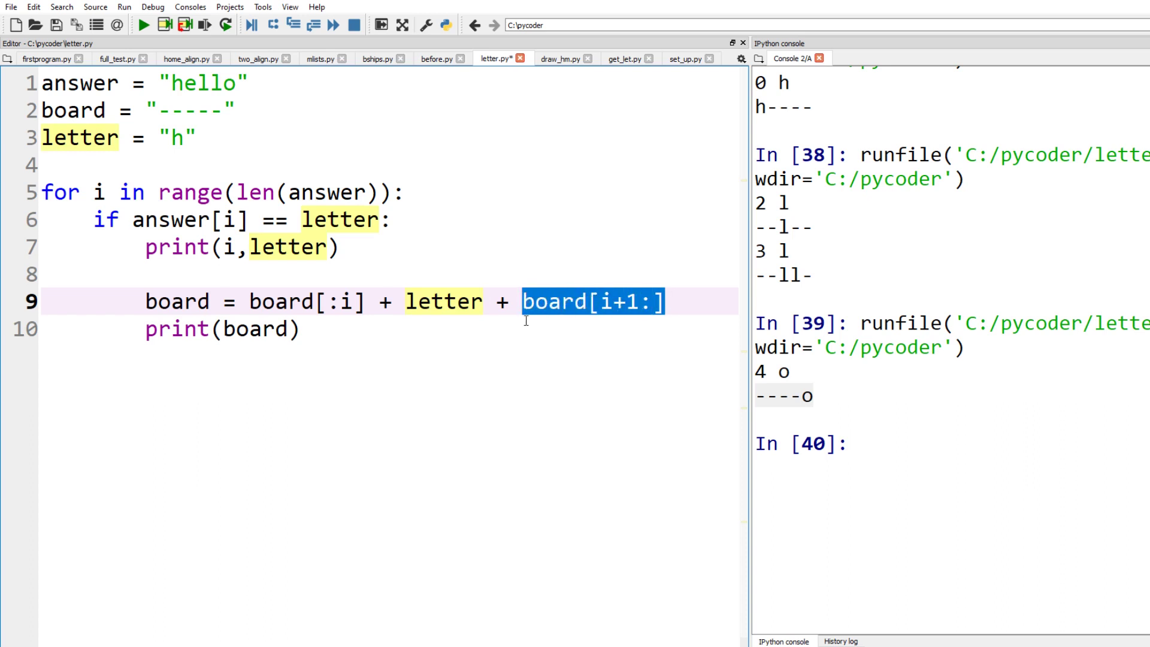
{"action": "left_click_drag", "start_coordinate": [365, 302], "coordinate": [251, 303]}
{"action": "left_click", "coordinate": [329, 320]}
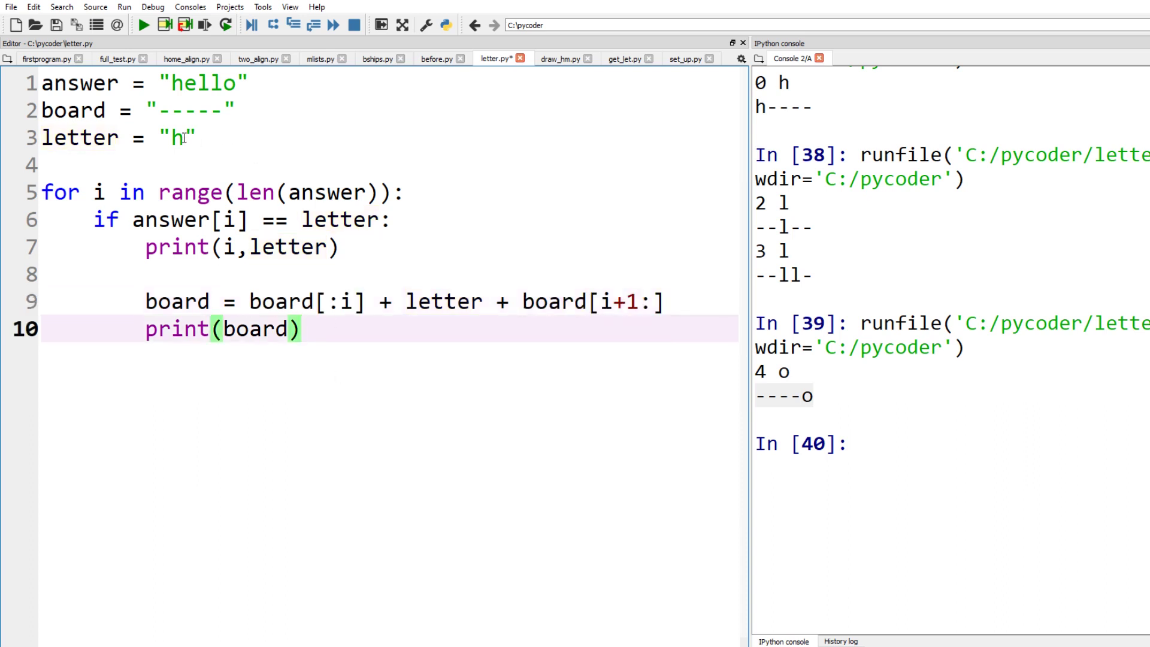
{"action": "scroll", "coordinate": [890, 339], "scroll_direction": "down", "scroll_amount": 2}
{"action": "scroll", "coordinate": [890, 339], "scroll_direction": "down", "scroll_amount": 2}
Revisit board[:i] and letter, then select the h in letter = "h" on line 3
{"action": "left_click_drag", "start_coordinate": [380, 302], "coordinate": [250, 302]}
{"action": "left_click", "coordinate": [625, 303]}
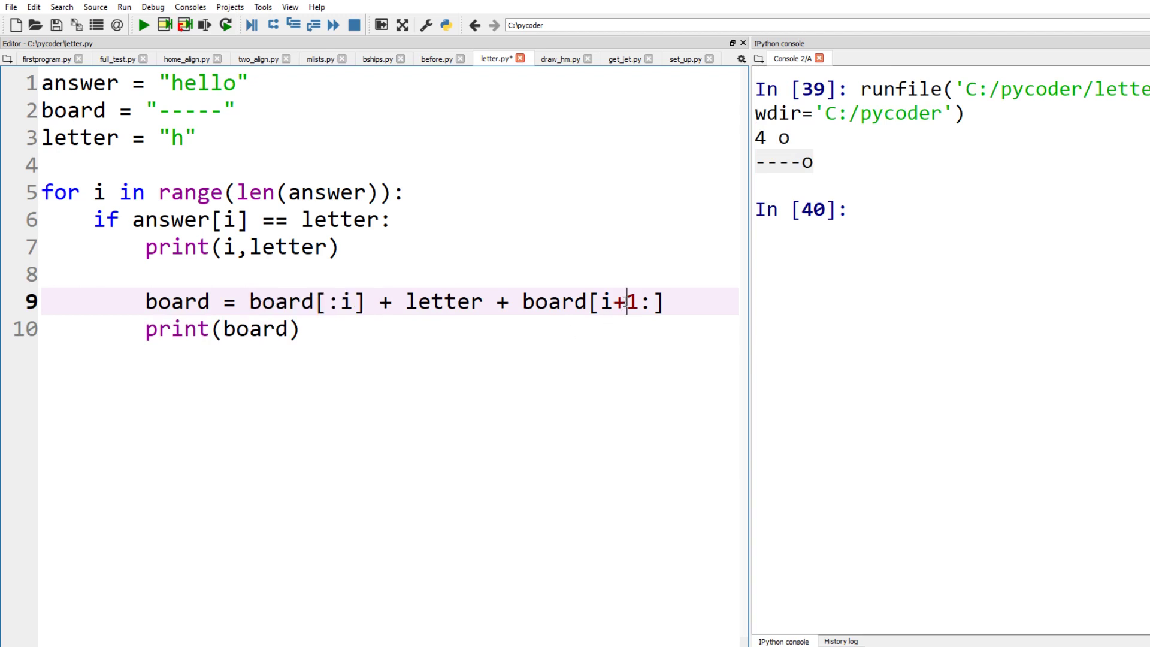
{"action": "double_click", "coordinate": [445, 302]}
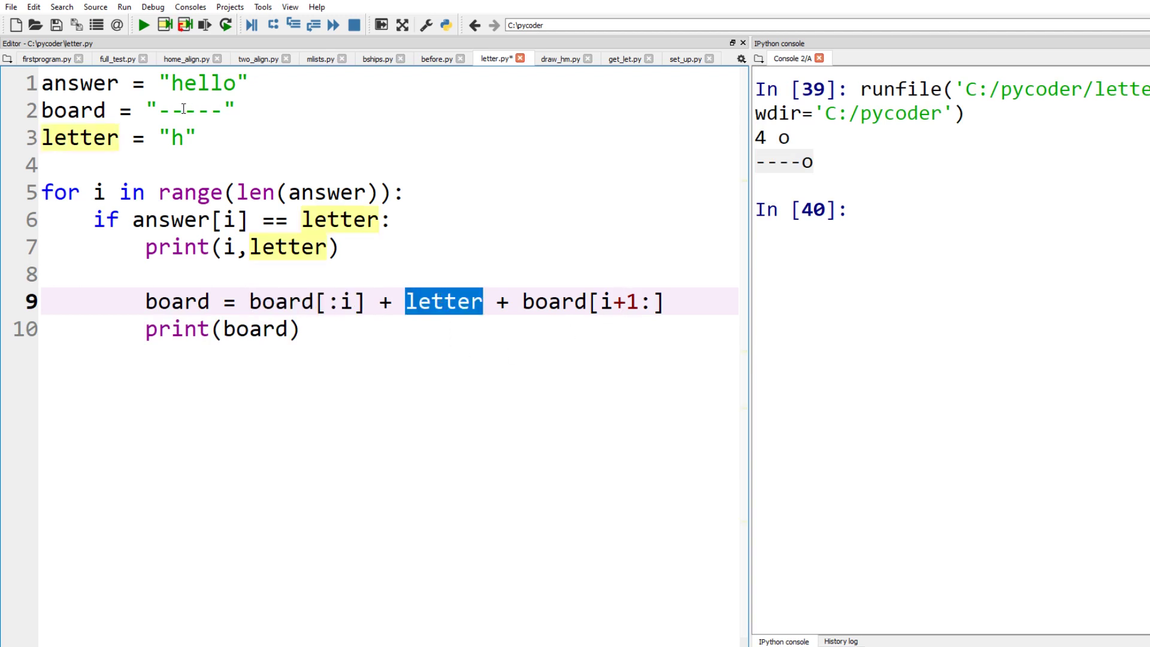
{"action": "double_click", "coordinate": [177, 137]}
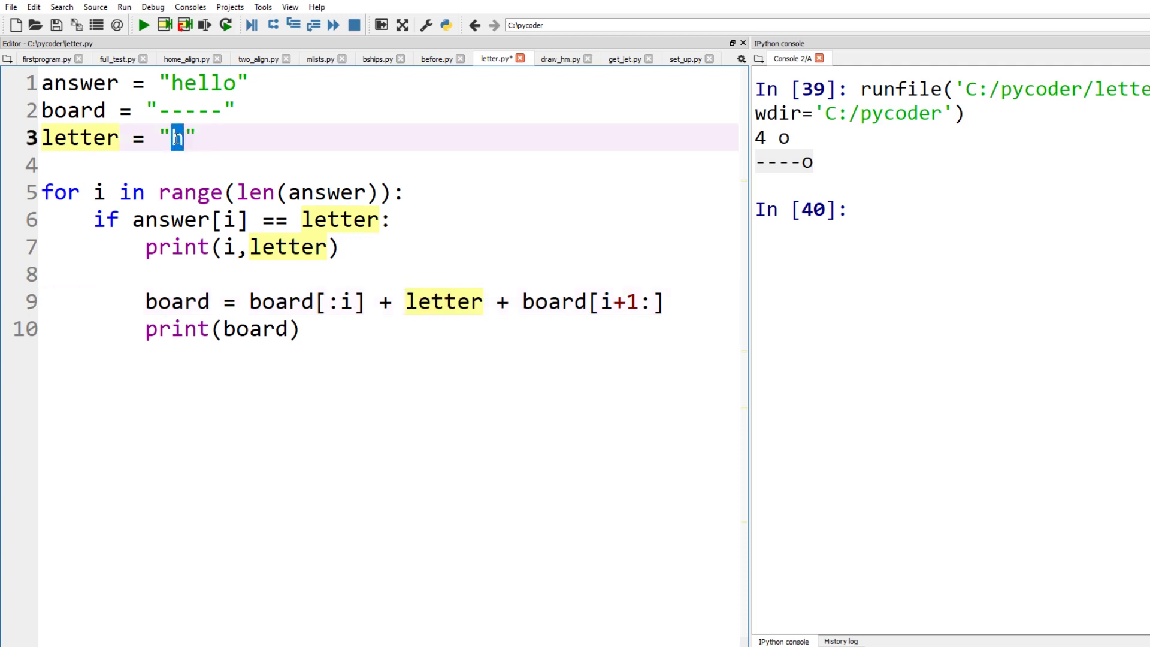
{"action": "type", "text": "e"}
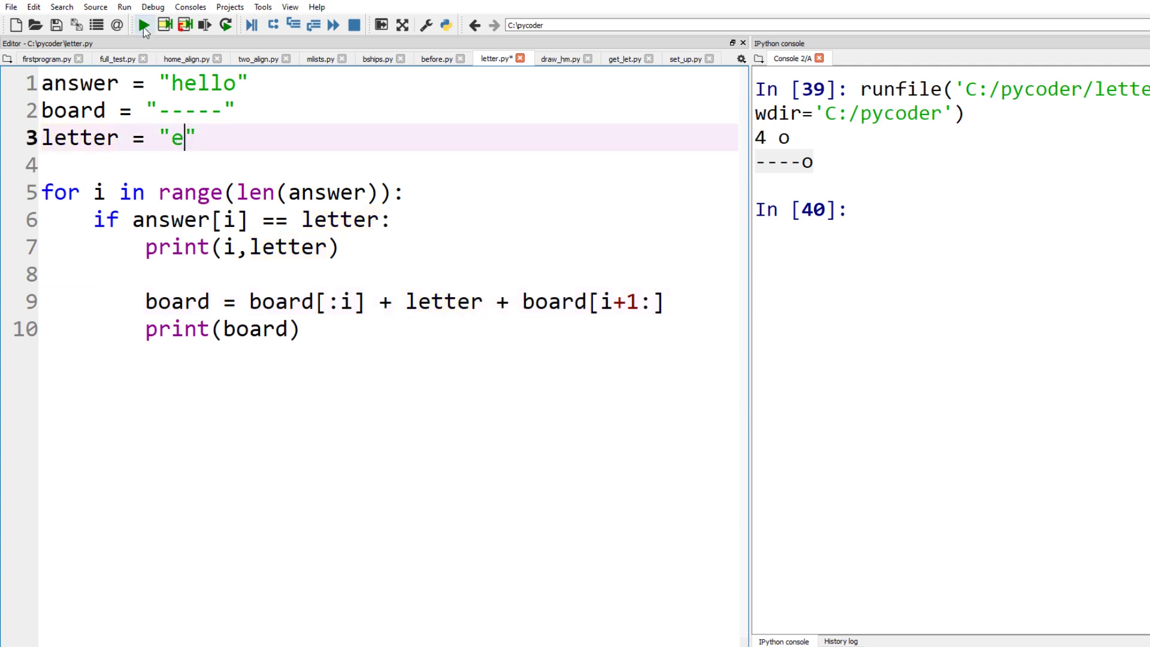
Run letter.py with e and compare the slices against the printed -e--- board
{"action": "left_click", "coordinate": [144, 24]}
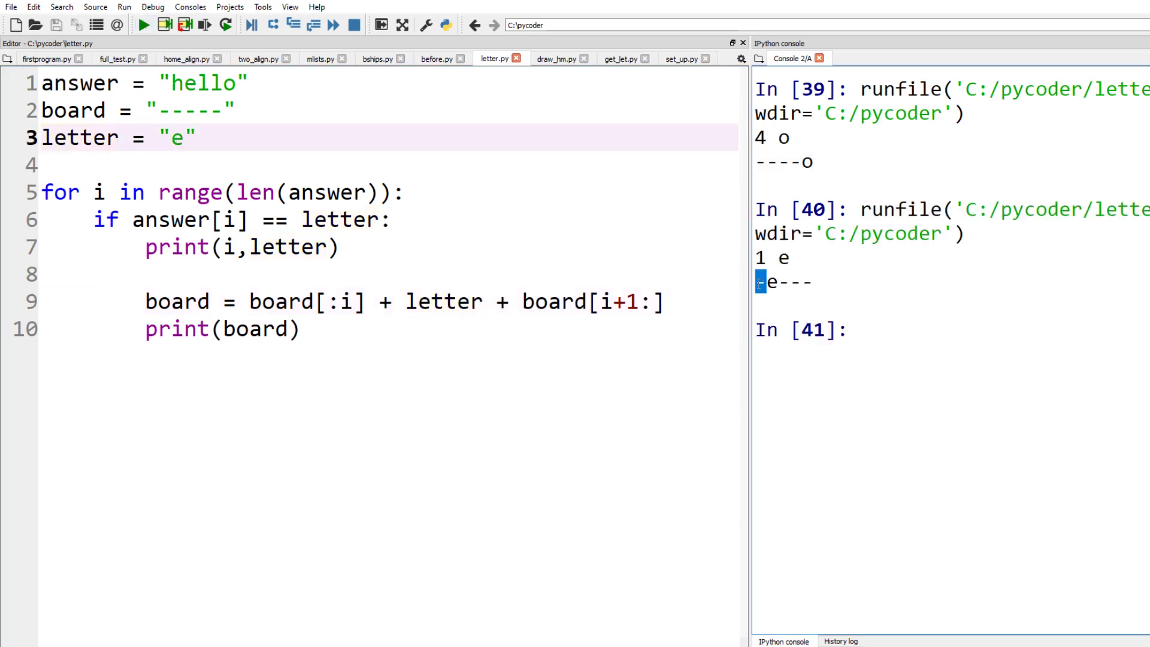
{"action": "left_click_drag", "start_coordinate": [366, 302], "coordinate": [249, 303]}
{"action": "left_click_drag", "start_coordinate": [679, 304], "coordinate": [523, 303]}
{"action": "left_click_drag", "start_coordinate": [813, 282], "coordinate": [779, 284]}
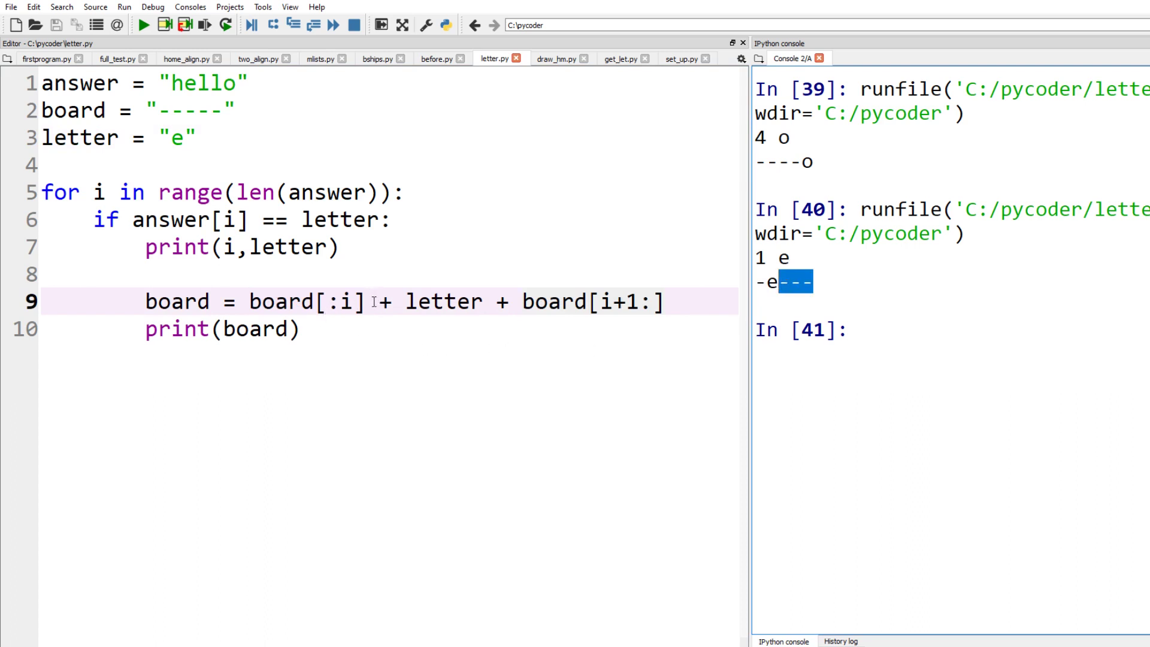
Point out board[:i], its :i index and the open-ended slice end on line 9
{"action": "left_click_drag", "start_coordinate": [366, 303], "coordinate": [248, 303]}
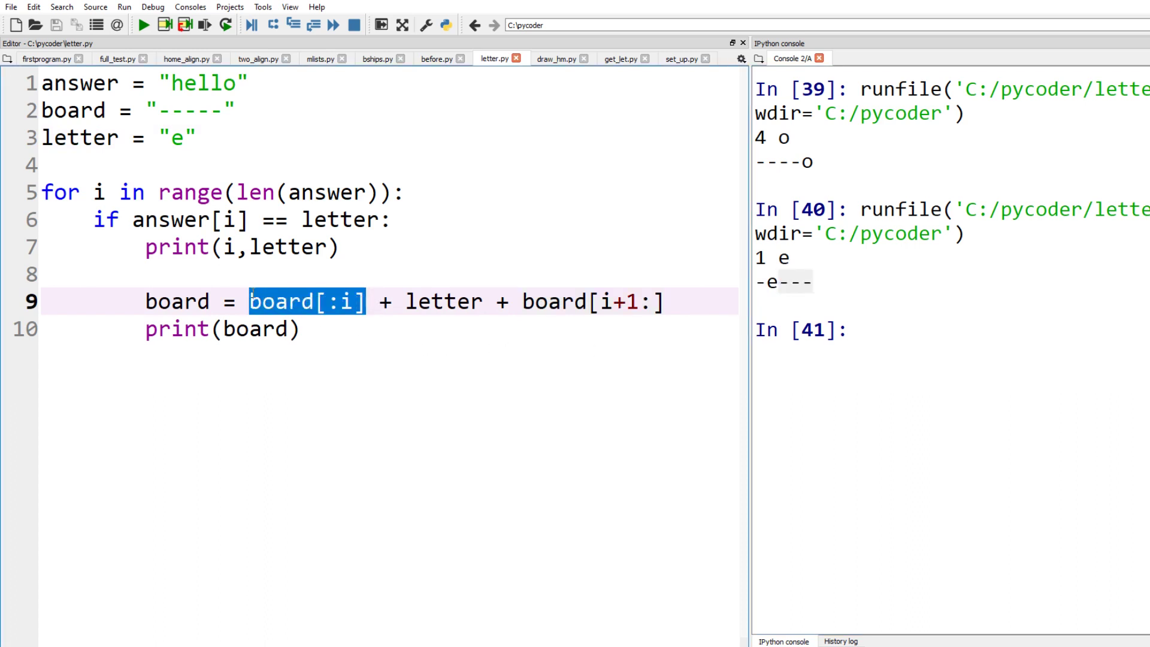
{"action": "left_click", "coordinate": [331, 322]}
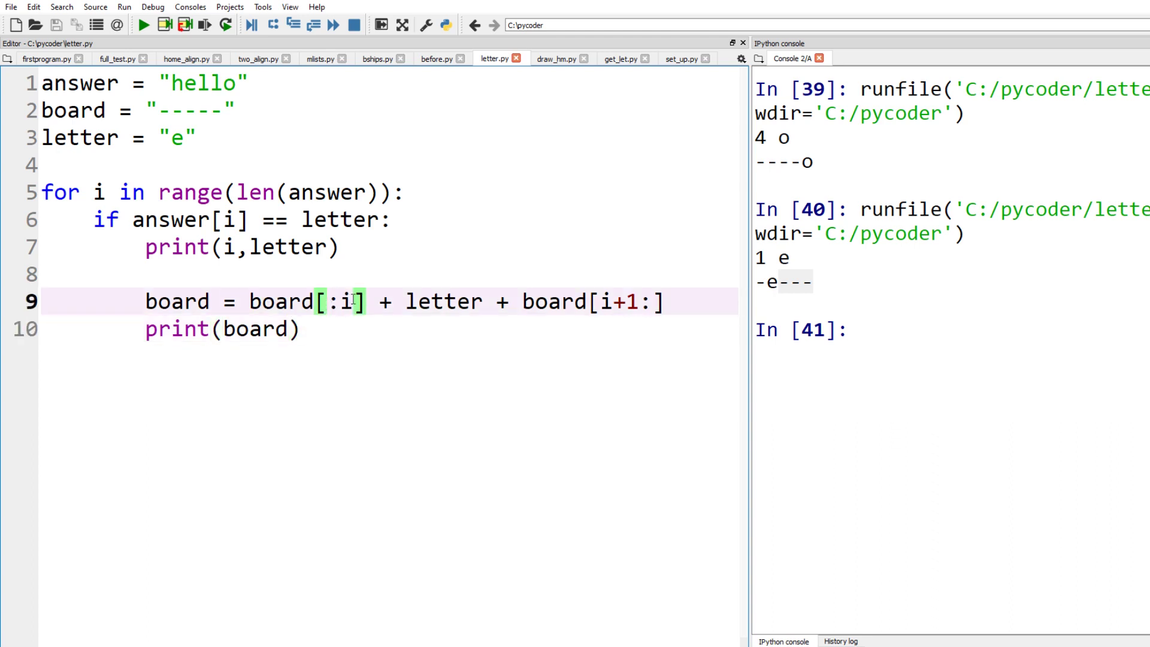
{"action": "left_click_drag", "start_coordinate": [355, 303], "coordinate": [329, 302]}
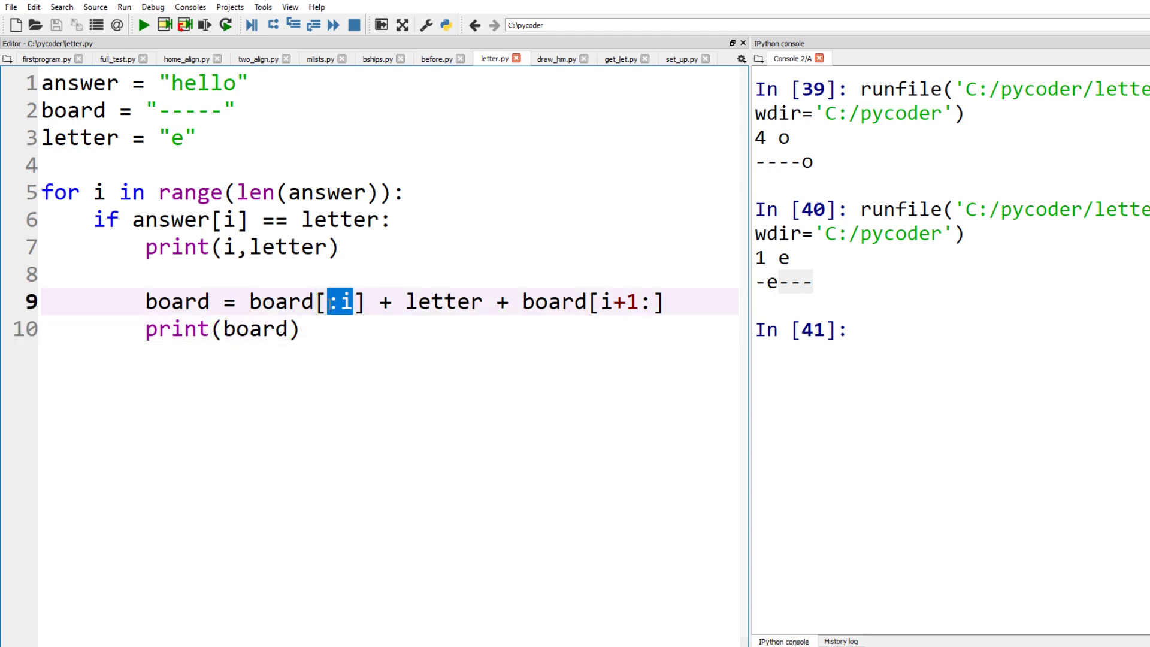
{"action": "left_click", "coordinate": [329, 302]}
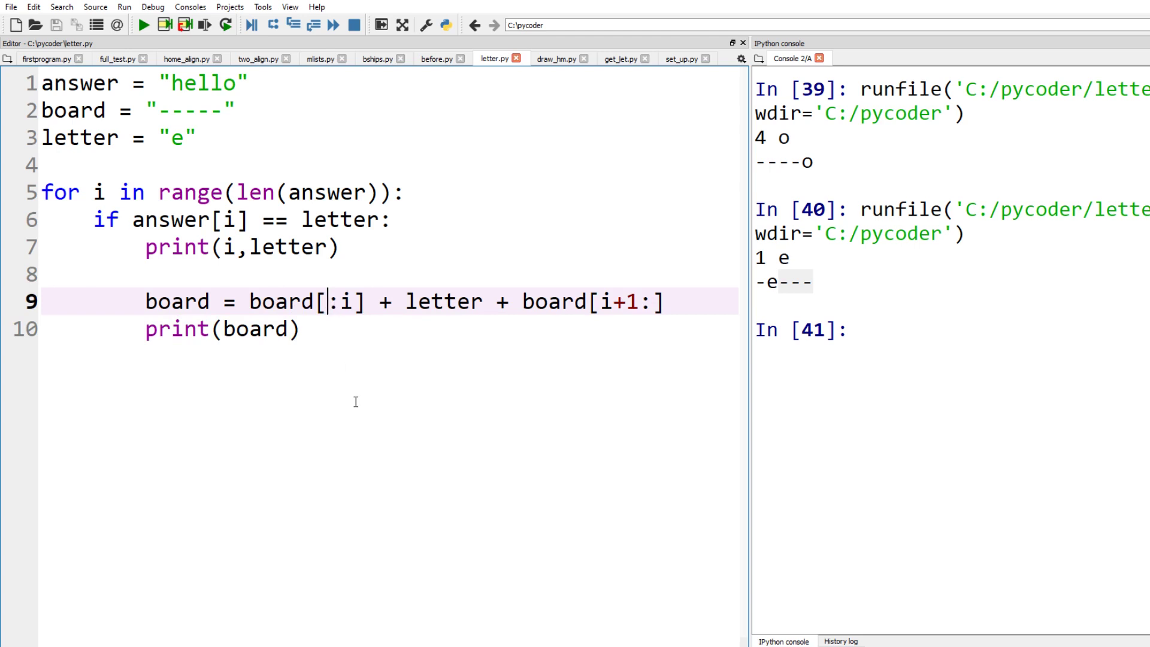
{"action": "double_click", "coordinate": [654, 302]}
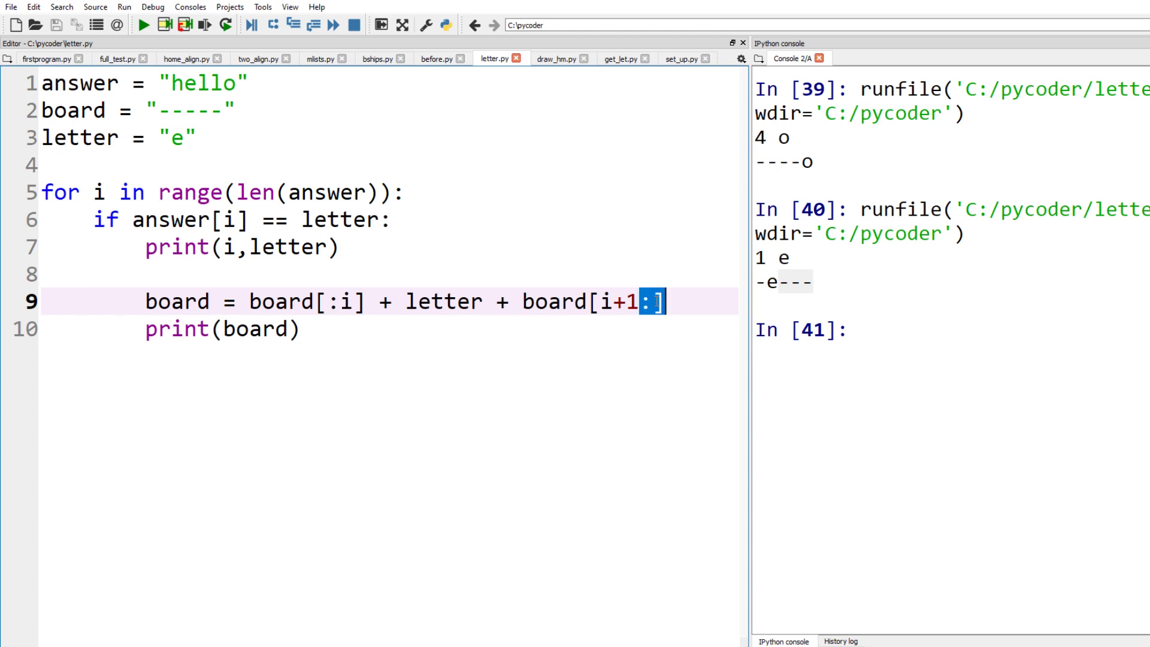
{"action": "left_click", "coordinate": [653, 310]}
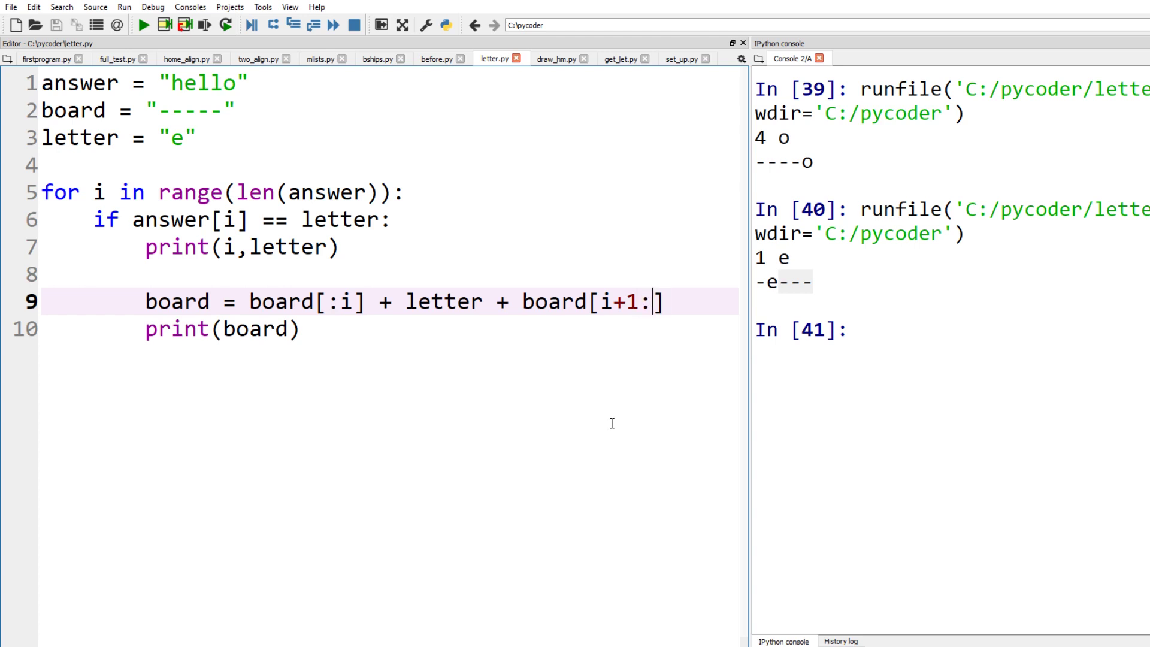
Highlight the :i index again and the i+1 start index of board[i+1:]
{"action": "left_click", "coordinate": [355, 302]}
{"action": "key", "text": "shift+Left"}
{"action": "key", "text": "shift+Left"}
{"action": "left_click", "coordinate": [350, 326]}
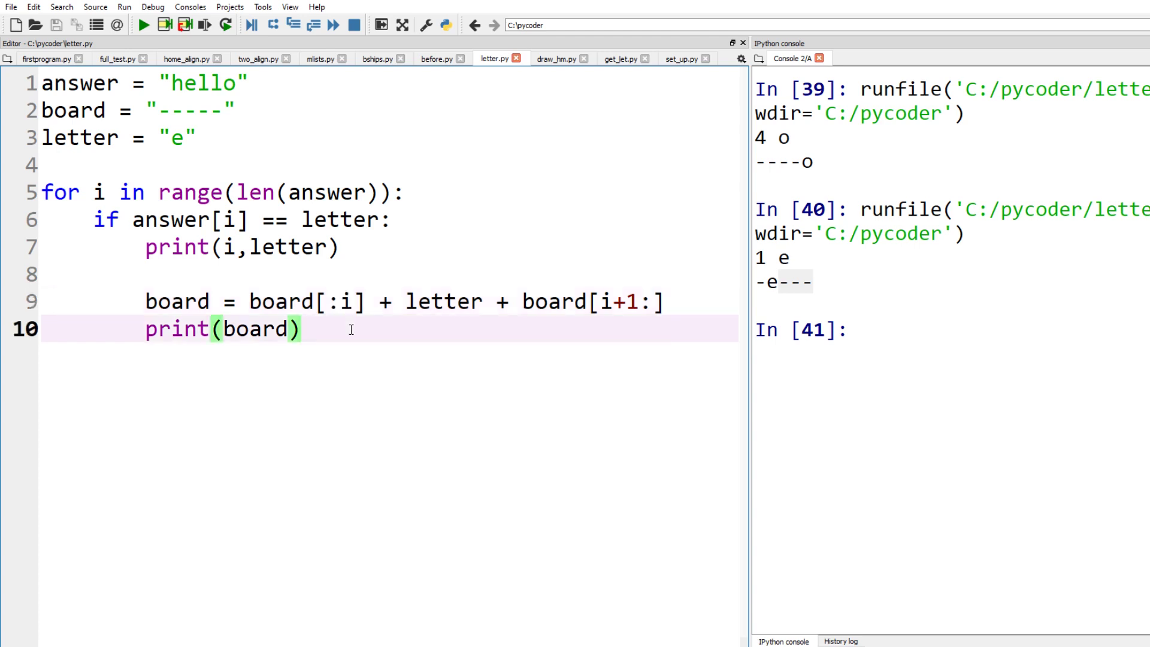
{"action": "left_click_drag", "start_coordinate": [656, 303], "coordinate": [600, 303]}
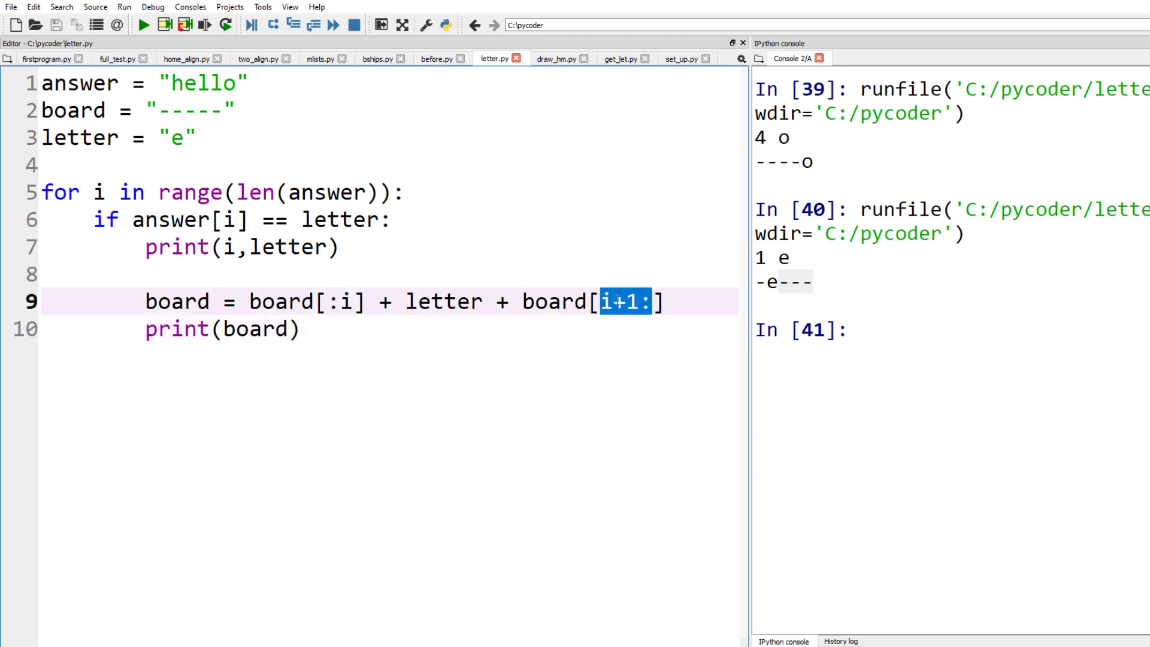
{"action": "key", "text": "Left"}
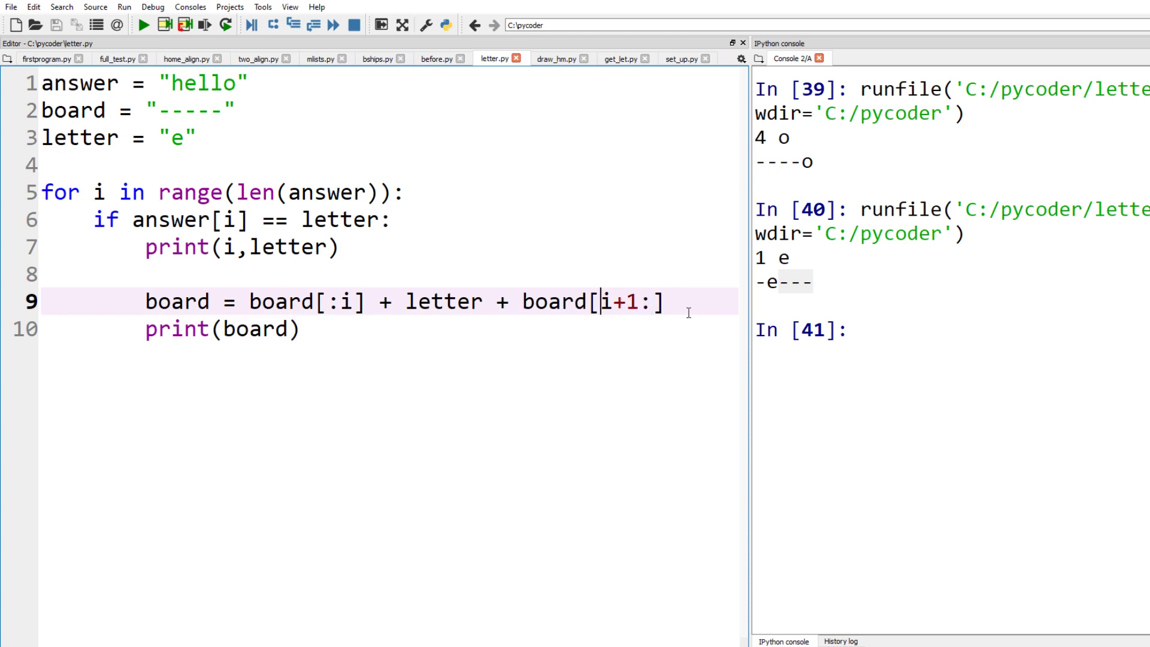
{"action": "left_click_drag", "start_coordinate": [640, 304], "coordinate": [601, 304]}
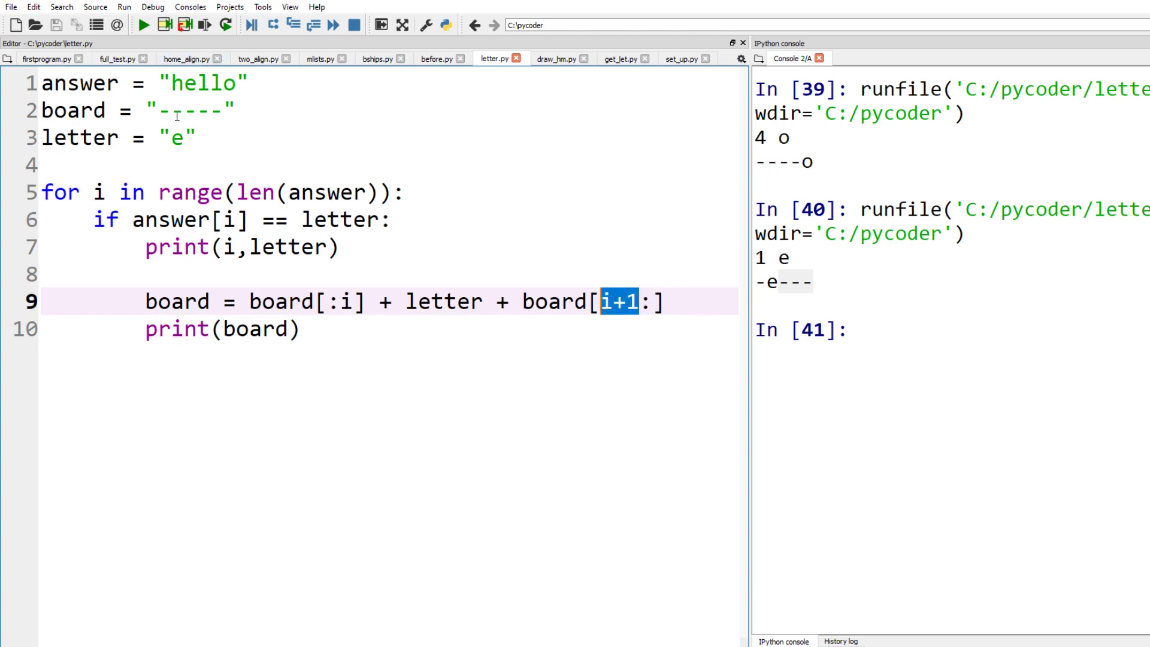
Change the guessed letter on line 3 to h and run, showing h---- in the console
{"action": "left_click", "coordinate": [177, 138]}
{"action": "double_click", "coordinate": [177, 137]}
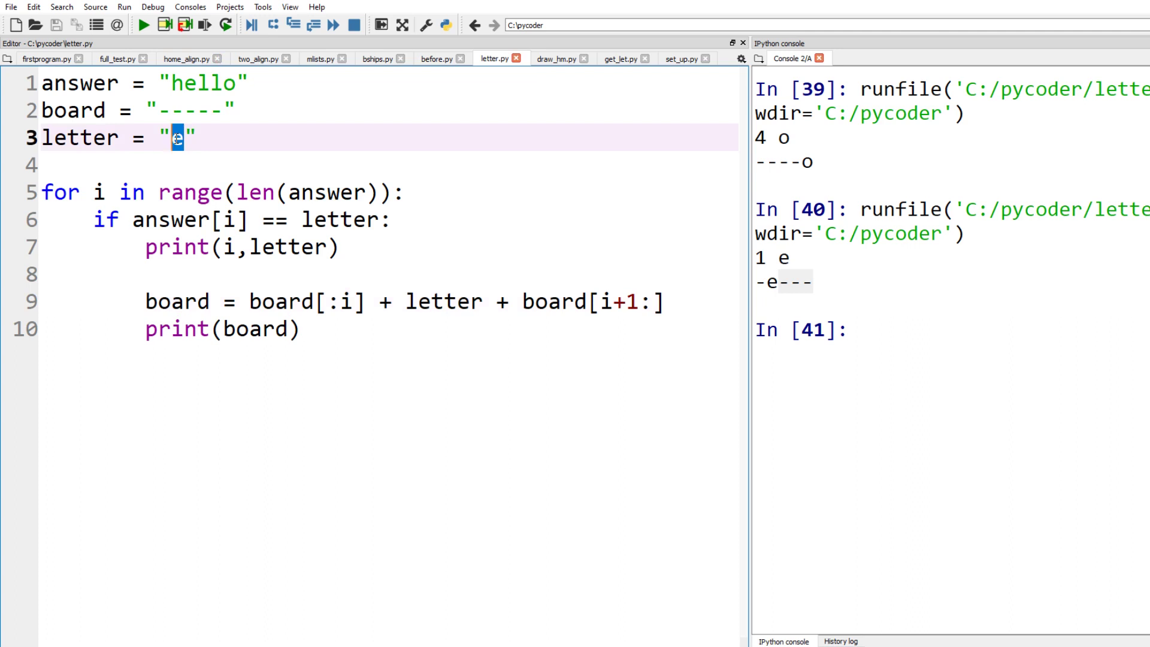
{"action": "type", "text": "h"}
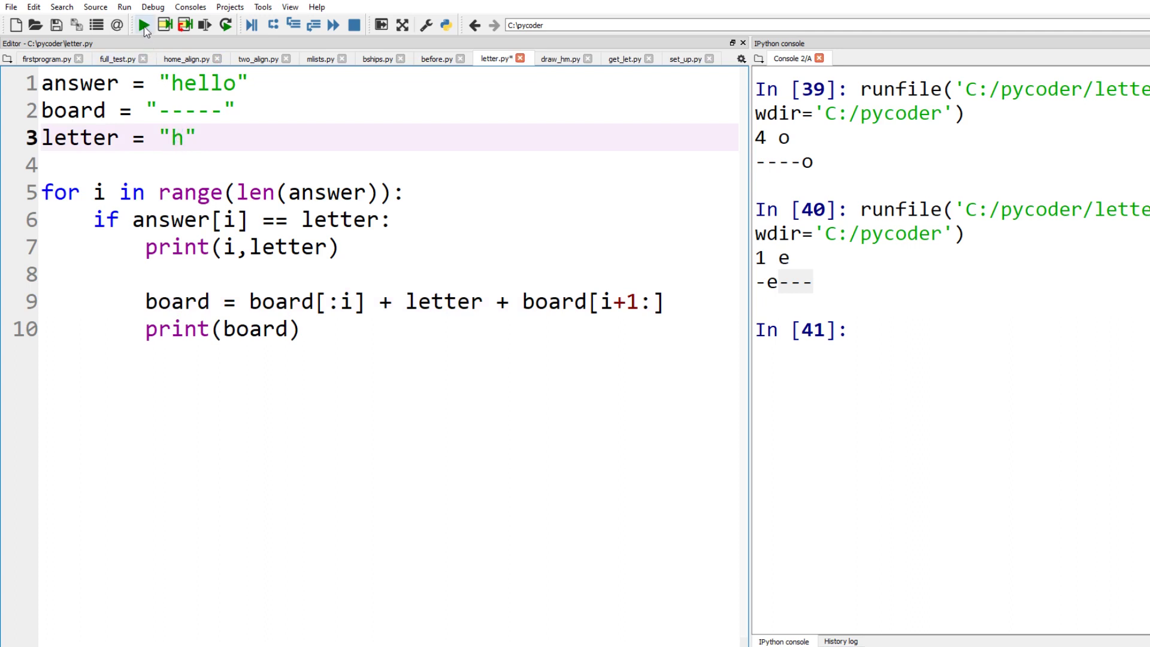
{"action": "left_click", "coordinate": [144, 24]}
{"action": "left_click_drag", "start_coordinate": [814, 405], "coordinate": [757, 402]}
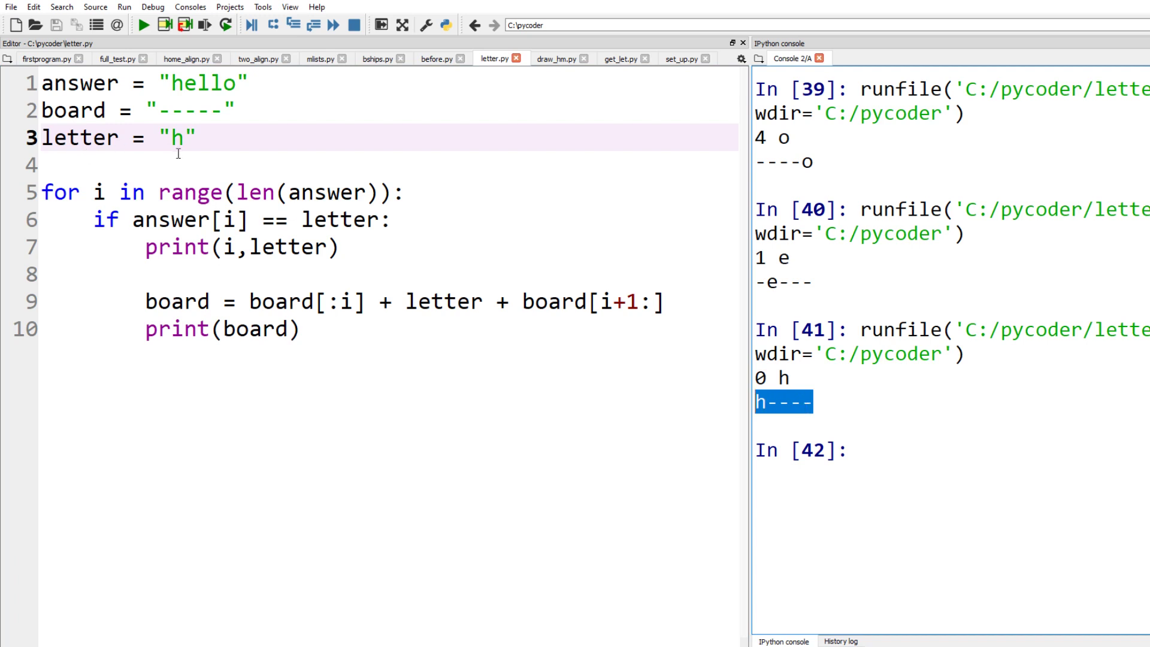
Change the guessed letter to l and run the script, revealing --ll-
{"action": "left_click", "coordinate": [182, 139]}
{"action": "left_click_drag", "start_coordinate": [183, 138], "coordinate": [173, 137]}
{"action": "type", "text": "l"}
{"action": "left_click", "coordinate": [144, 24]}
{"action": "scroll", "coordinate": [791, 270], "scroll_direction": "down", "scroll_amount": 2}
{"action": "scroll", "coordinate": [791, 270], "scroll_direction": "down", "scroll_amount": 2}
{"action": "left_click_drag", "start_coordinate": [813, 298], "coordinate": [757, 297]}
Change the guessed letter to o and run, showing ----o in the console
{"action": "left_click", "coordinate": [178, 138]}
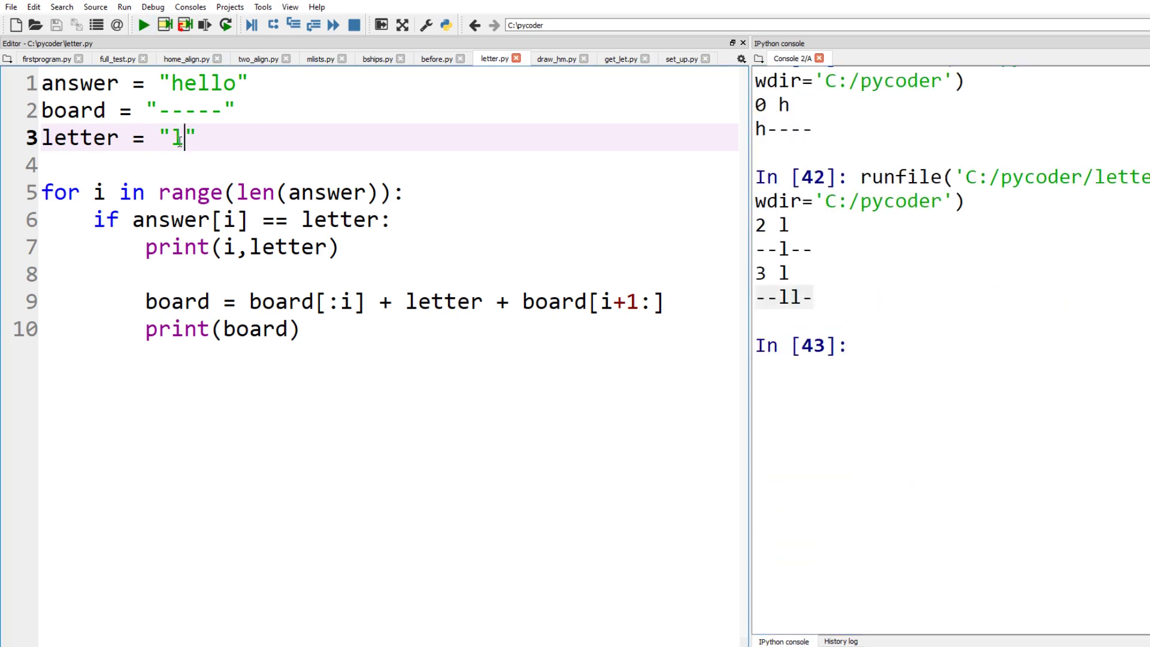
{"action": "double_click", "coordinate": [177, 138]}
{"action": "type", "text": "o"}
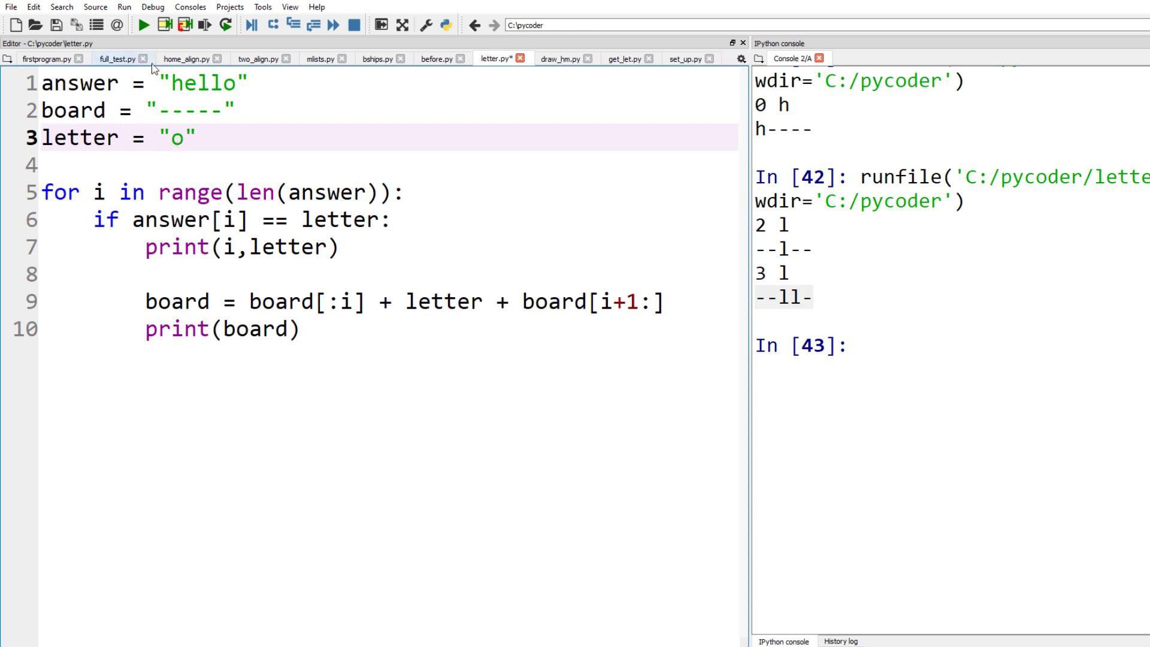
{"action": "left_click", "coordinate": [145, 26]}
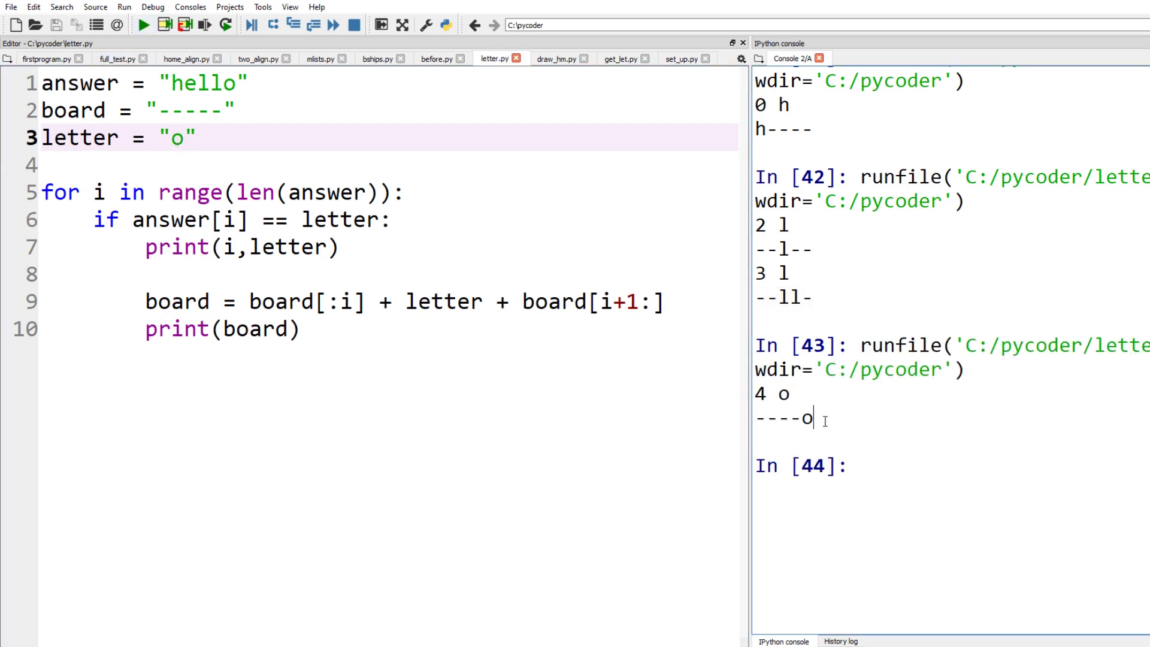
{"action": "left_click_drag", "start_coordinate": [814, 418], "coordinate": [747, 418]}
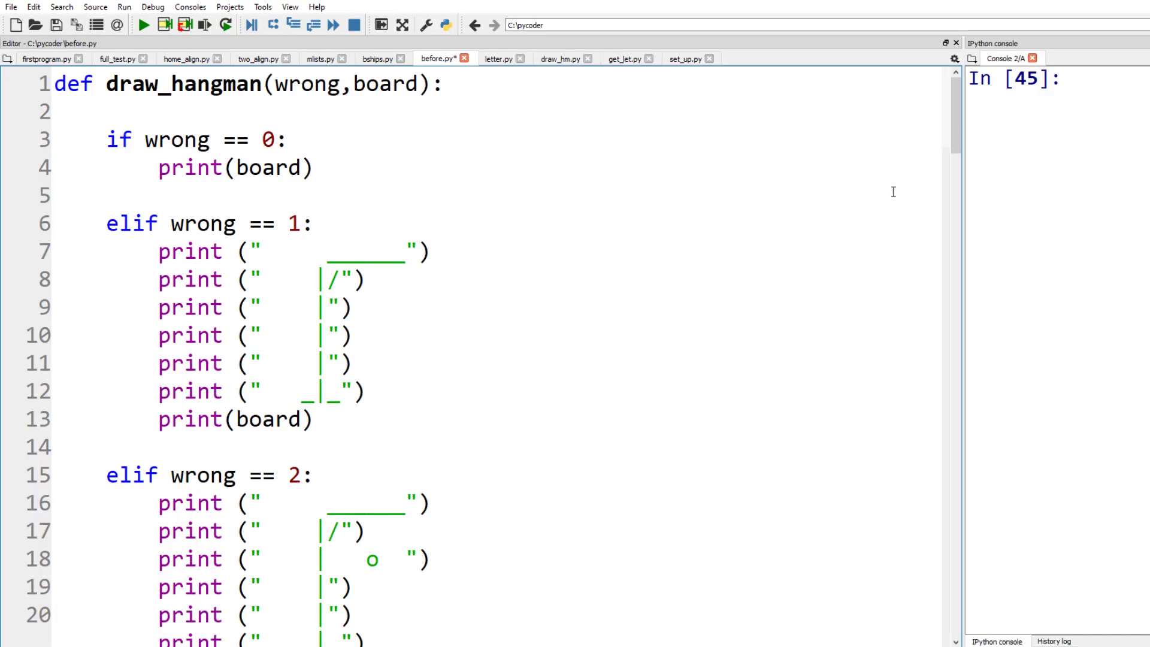
{"action": "left_click_drag", "start_coordinate": [952, 111], "coordinate": [1007, 539]}
{"action": "left_click_drag", "start_coordinate": [388, 307], "coordinate": [159, 307]}
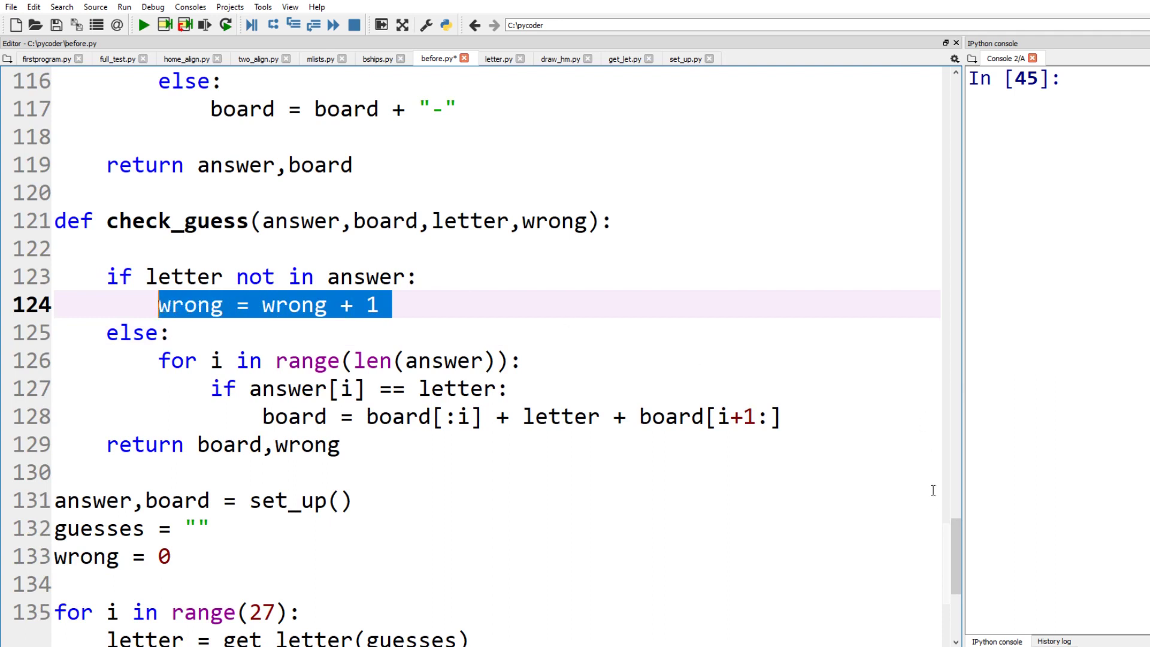
{"action": "left_click_drag", "start_coordinate": [958, 544], "coordinate": [961, 568]}
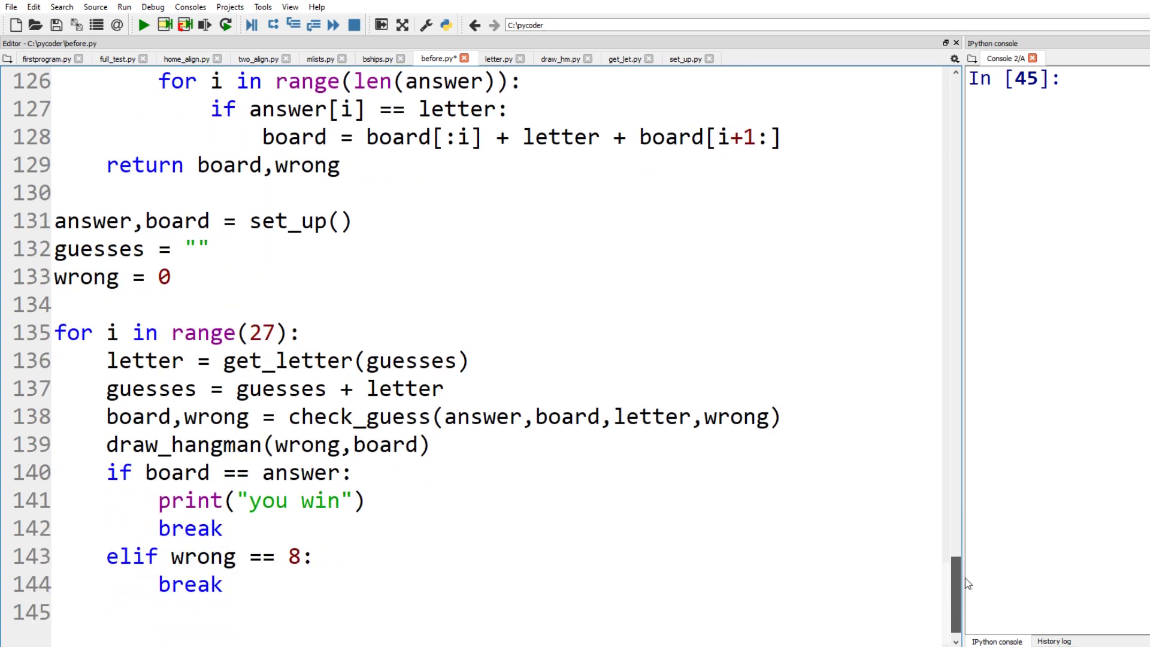
{"action": "left_click_drag", "start_coordinate": [375, 195], "coordinate": [55, 198]}
{"action": "left_click_drag", "start_coordinate": [239, 216], "coordinate": [54, 221]}
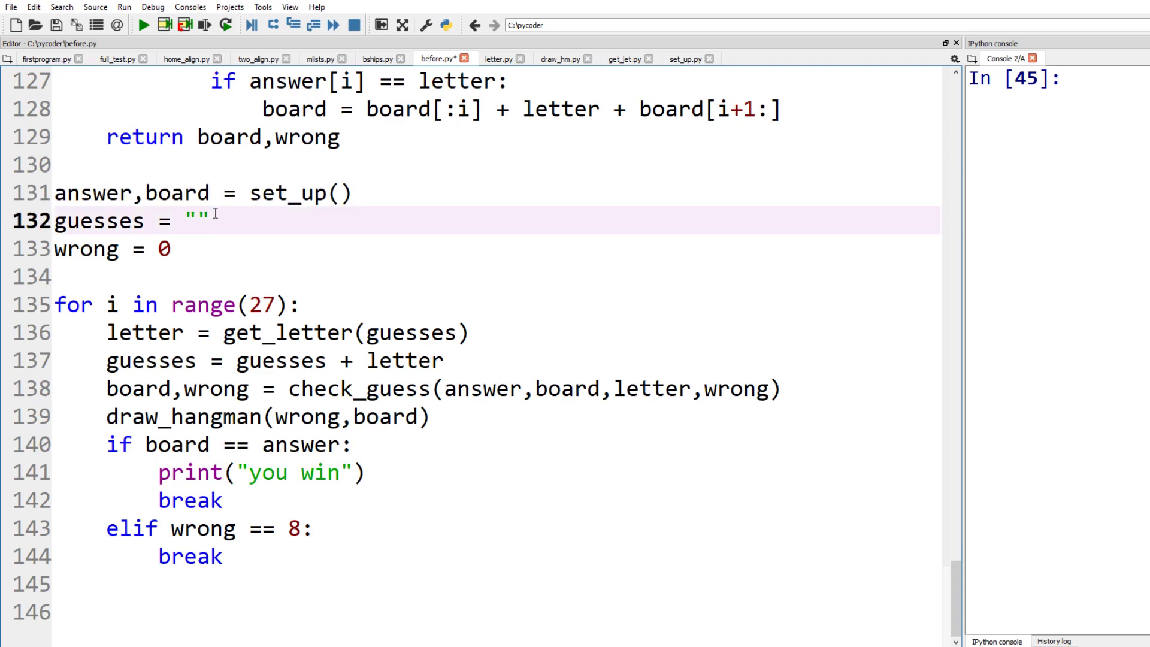
{"action": "left_click_drag", "start_coordinate": [179, 249], "coordinate": [54, 250]}
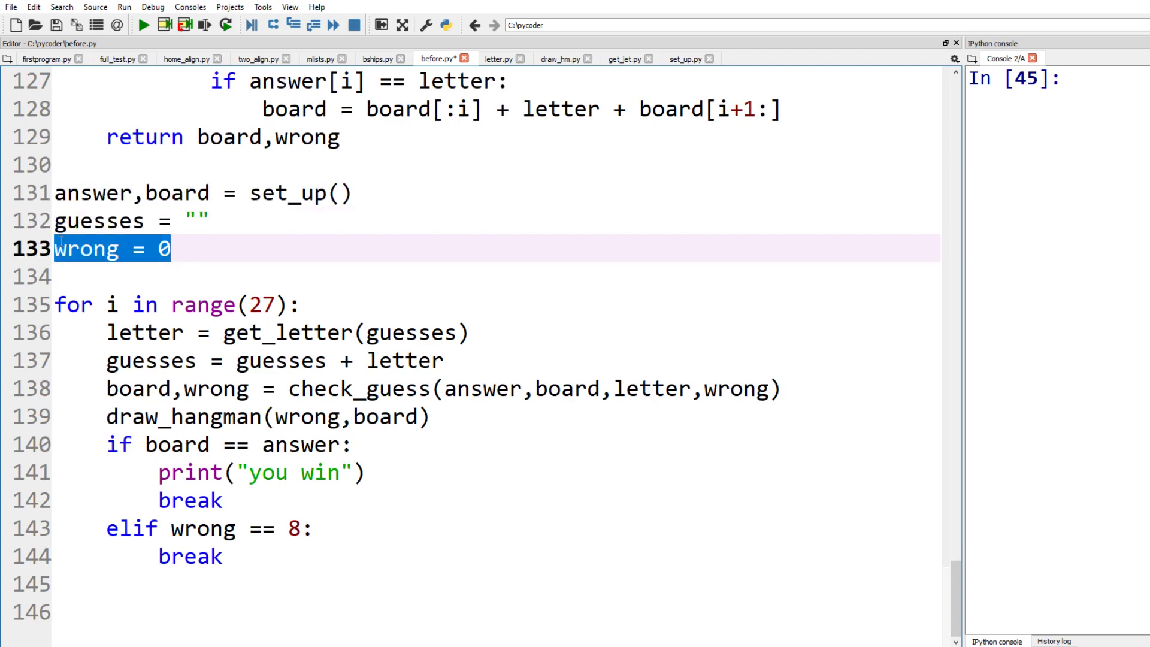
{"action": "left_click_drag", "start_coordinate": [302, 306], "coordinate": [55, 305]}
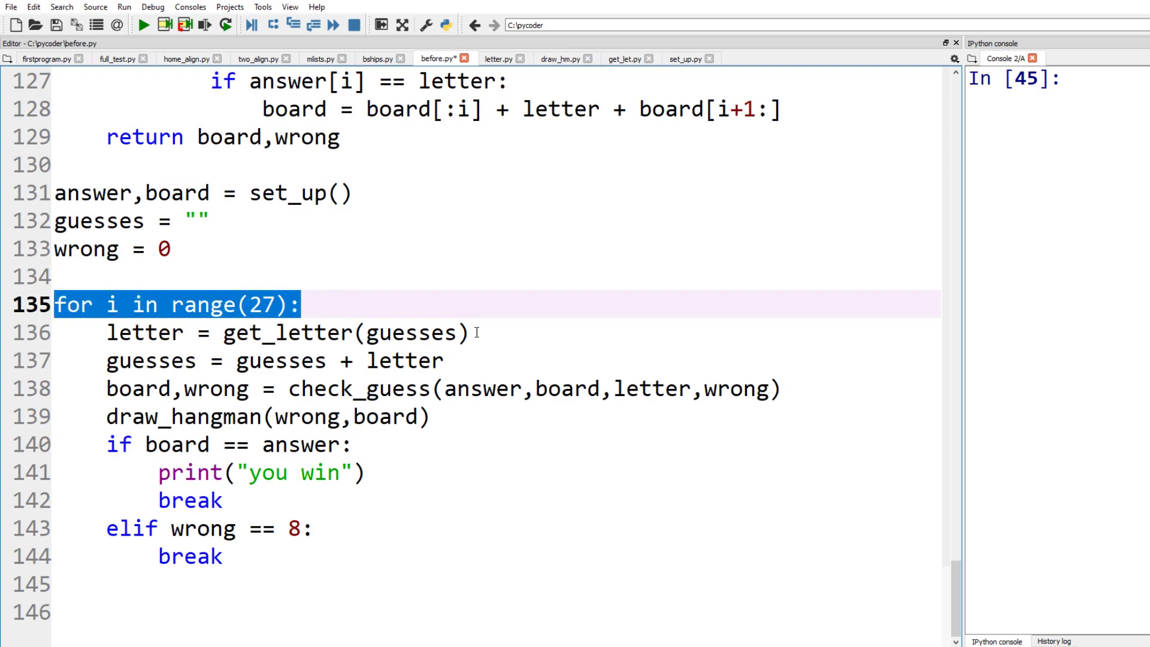
{"action": "left_click_drag", "start_coordinate": [472, 334], "coordinate": [133, 332]}
{"action": "left_click_drag", "start_coordinate": [477, 358], "coordinate": [112, 364]}
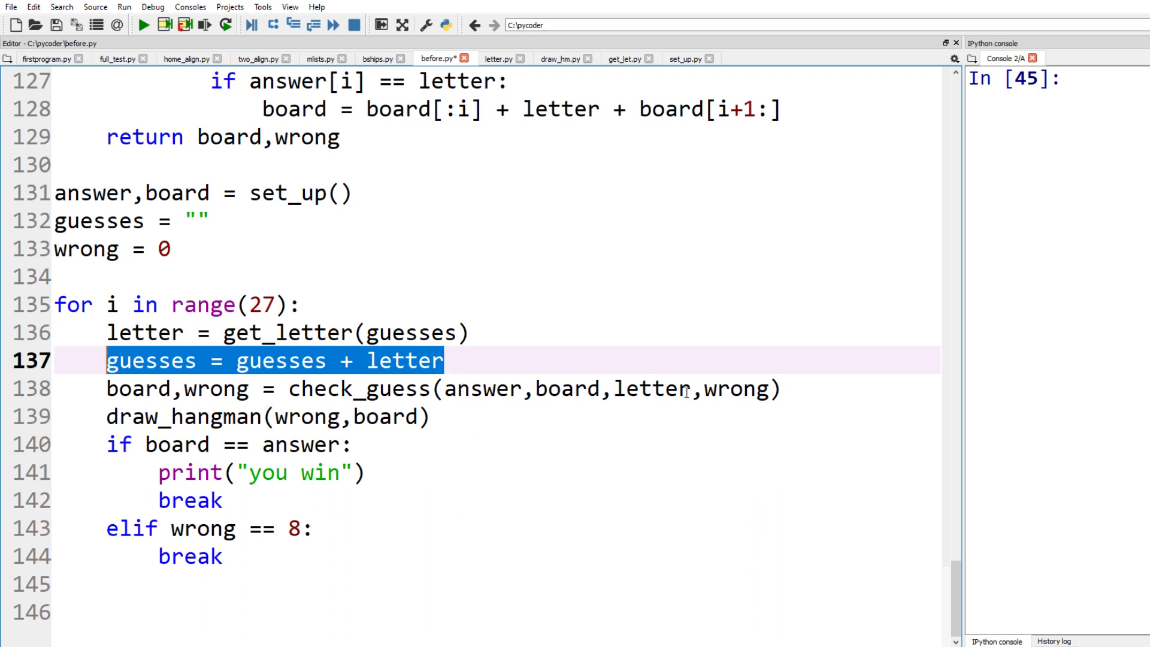
{"action": "mouse_move", "coordinate": [791, 389]}
{"action": "left_mouse_down"}
{"action": "mouse_move", "coordinate": [209, 389]}
{"action": "mouse_move", "coordinate": [132, 361]}
{"action": "mouse_move", "coordinate": [106, 388]}
{"action": "left_mouse_up"}
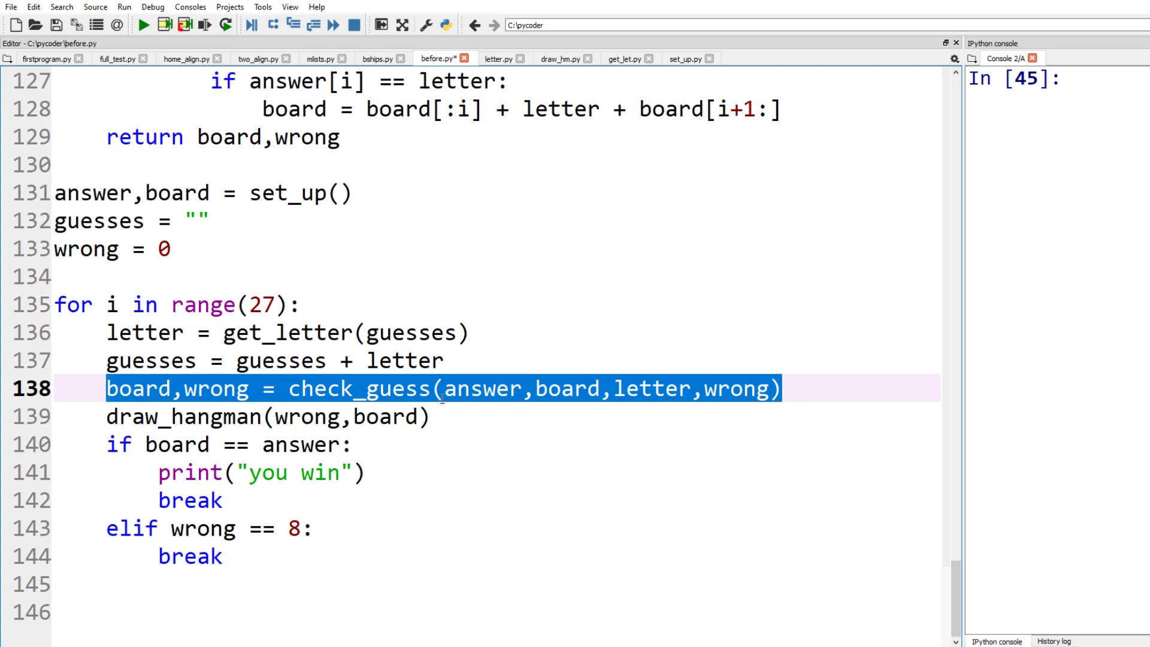
{"action": "left_click_drag", "start_coordinate": [441, 416], "coordinate": [120, 416]}
{"action": "left_click", "coordinate": [260, 445]}
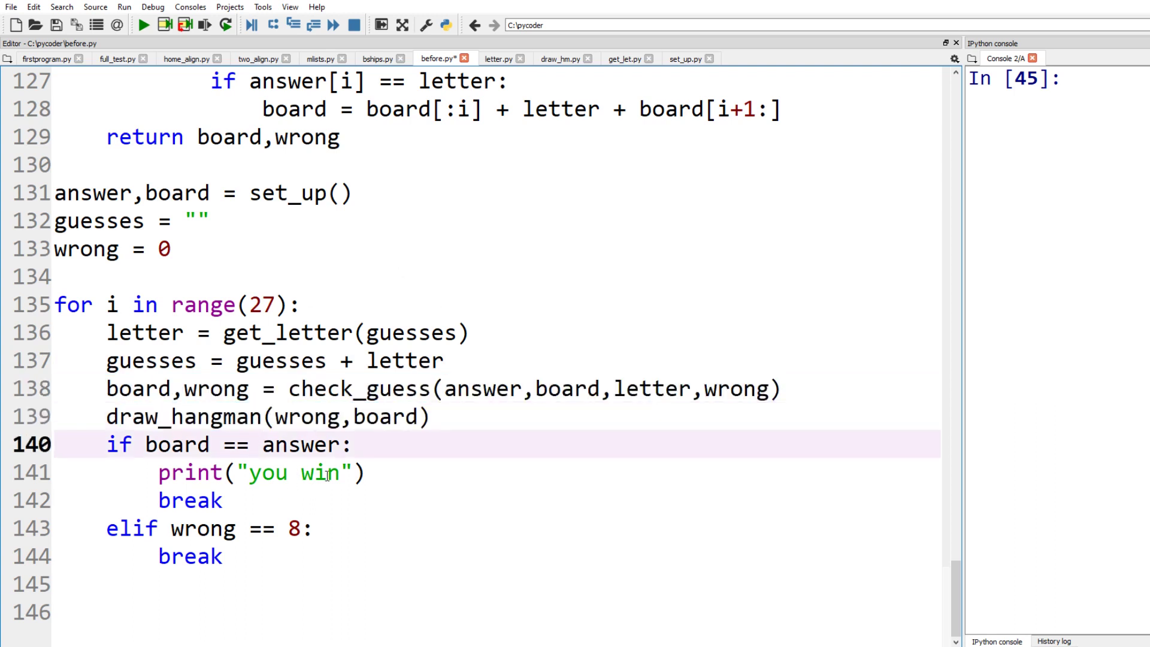
{"action": "mouse_move", "coordinate": [225, 500]}
{"action": "left_mouse_down"}
{"action": "mouse_move", "coordinate": [92, 473]}
{"action": "mouse_move", "coordinate": [55, 444]}
{"action": "left_mouse_up"}
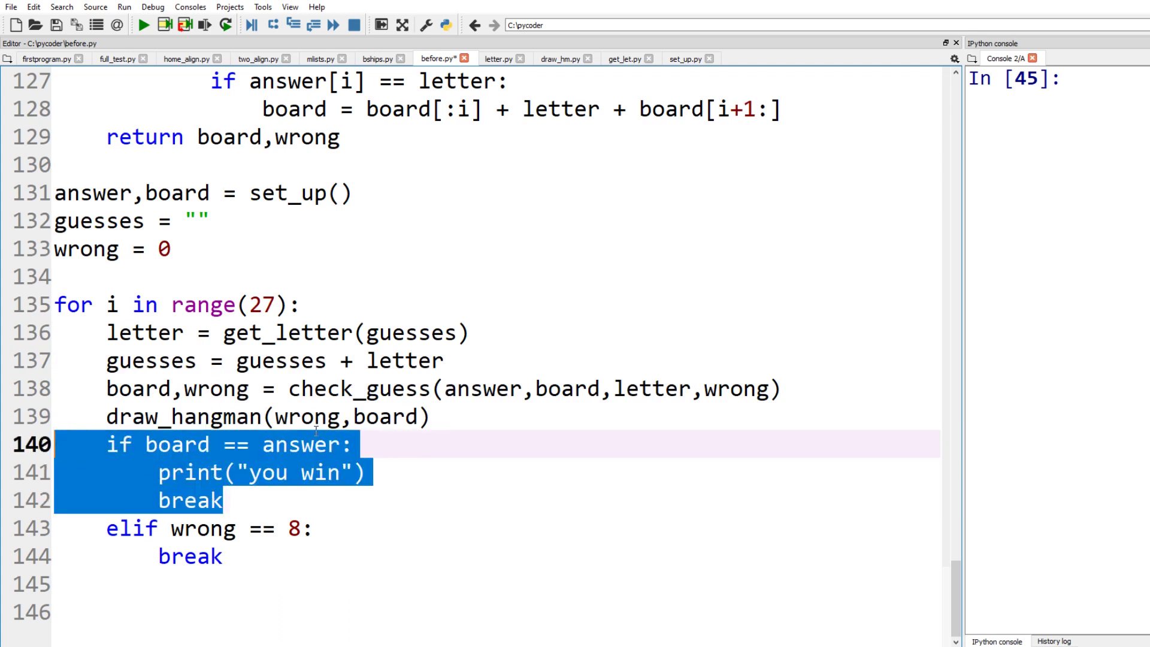
{"action": "left_click_drag", "start_coordinate": [225, 556], "coordinate": [62, 531]}
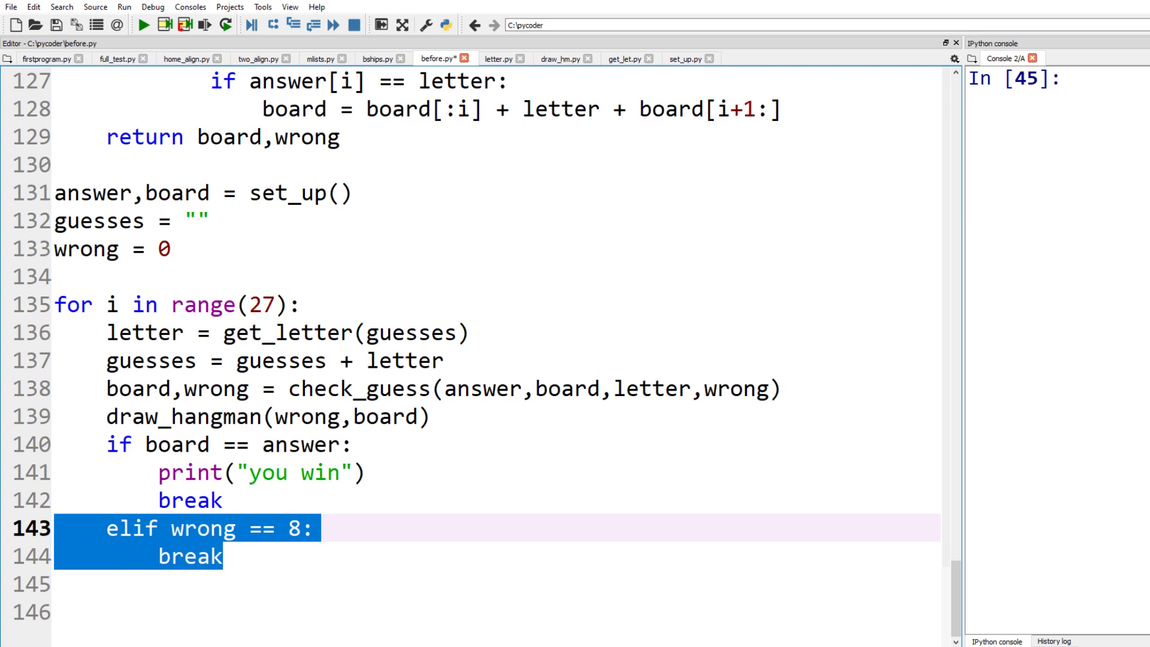
Widen the console, run before.py and enter the secret phrase 'toy story'
{"action": "key", "text": "alt+Tab"}
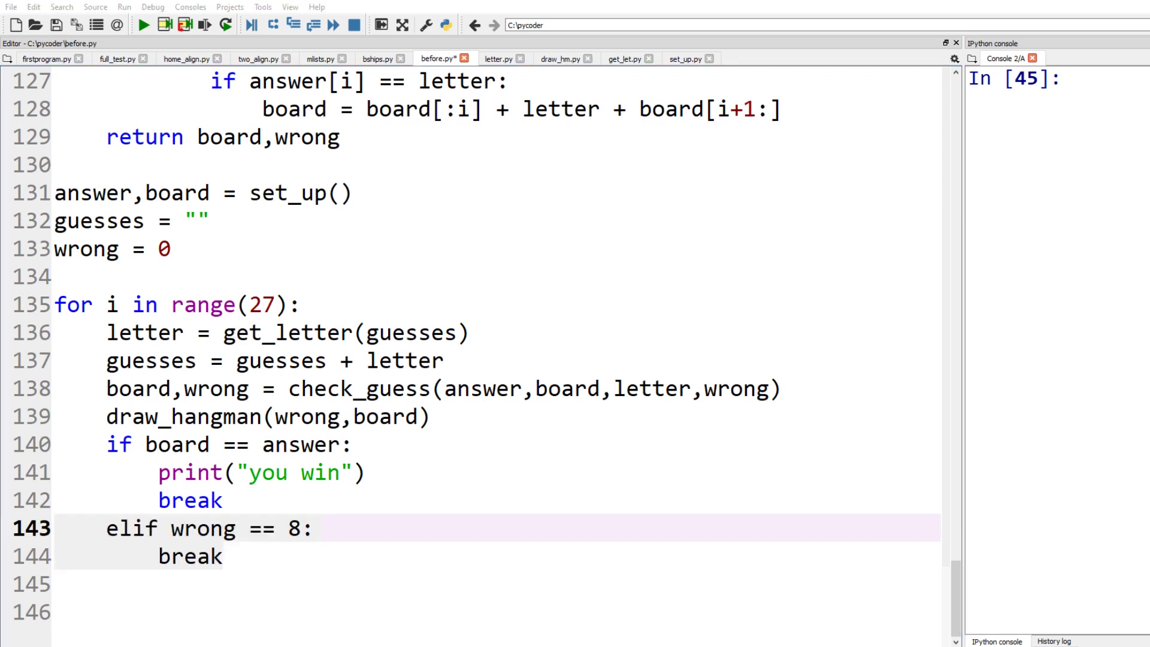
{"action": "left_click_drag", "start_coordinate": [960, 315], "coordinate": [753, 315]}
{"action": "scroll", "coordinate": [867, 274], "scroll_direction": "down", "scroll_amount": 3}
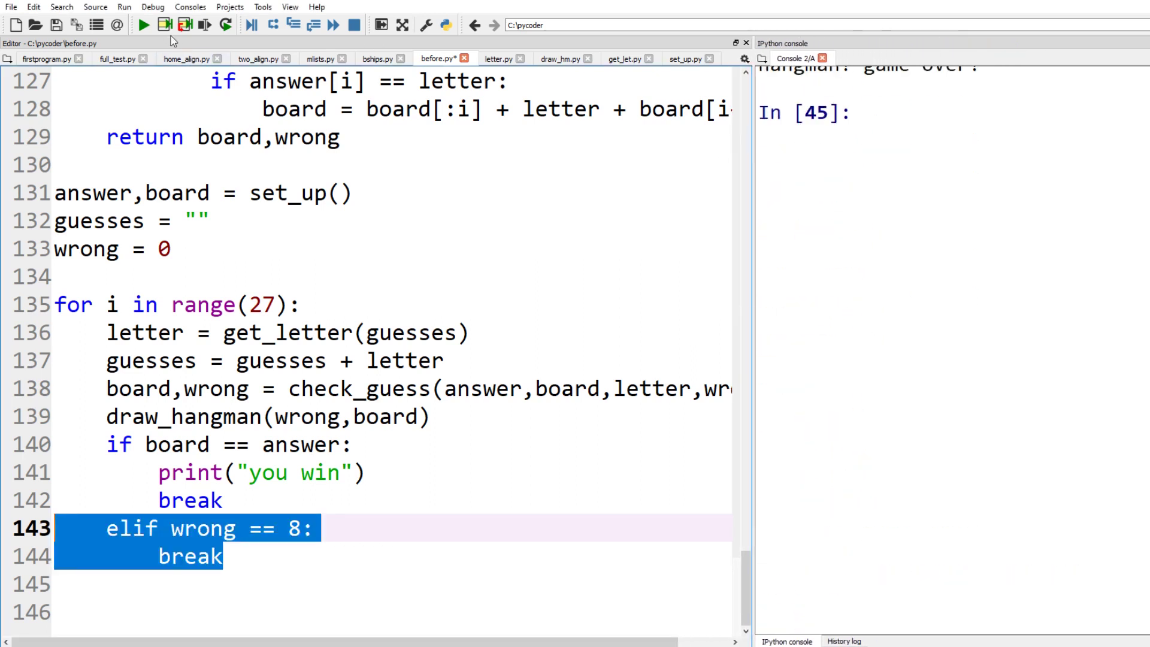
{"action": "left_click", "coordinate": [142, 27]}
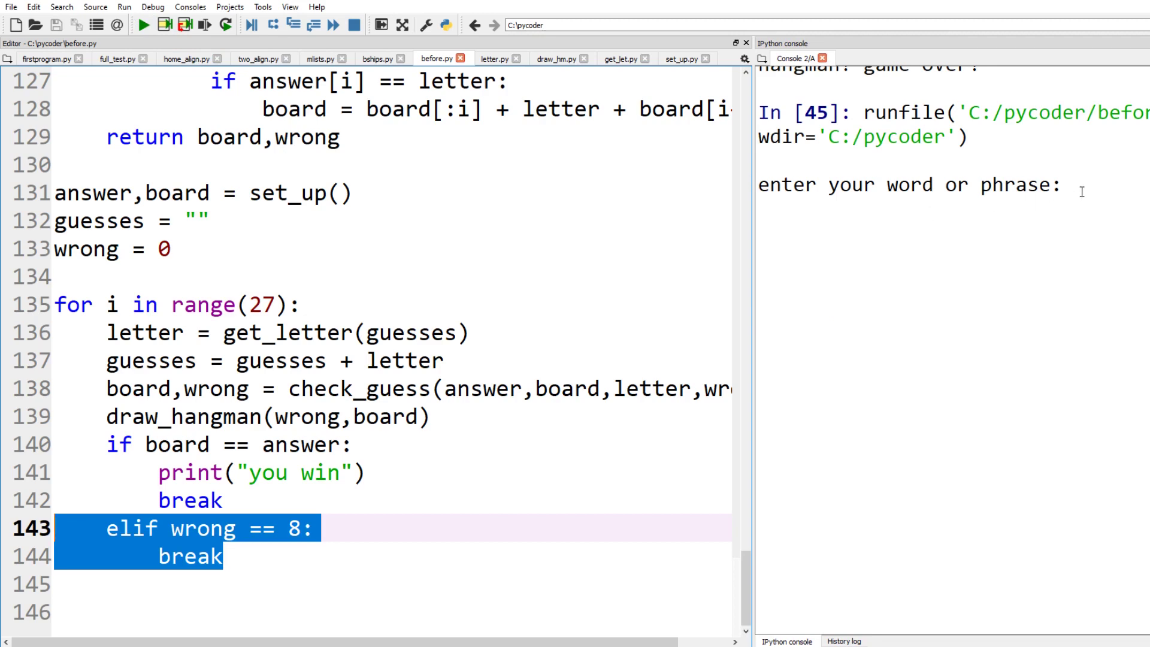
{"action": "type", "text": "toy stor"}
{"action": "type", "text": "y"}
{"action": "key", "text": "Return"}
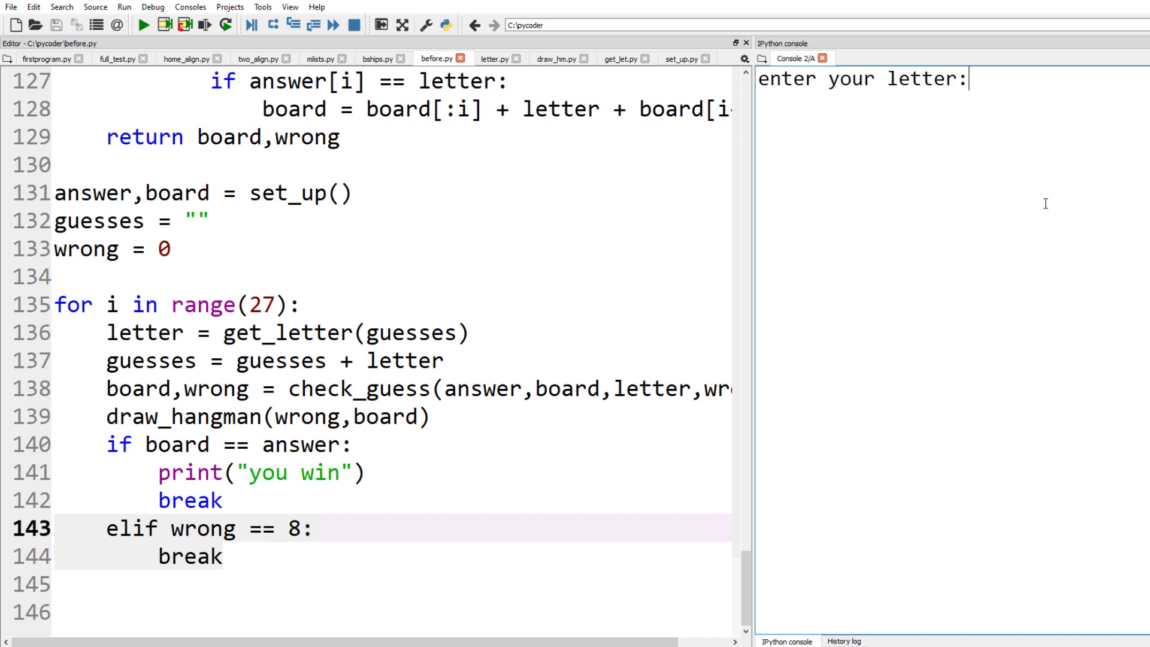
{"action": "type", "text": "o"}
Guess o, y, t, q, w, e and r, filling letters and adding hangman parts
{"action": "key", "text": "Return"}
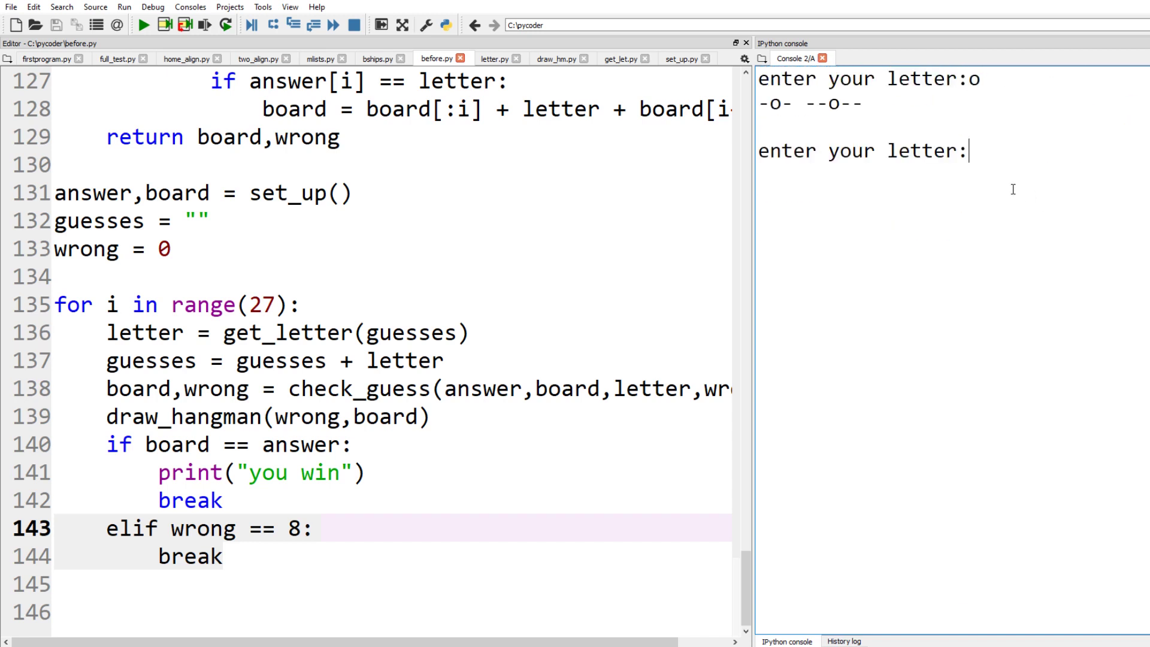
{"action": "type", "text": "y"}
{"action": "key", "text": "Return"}
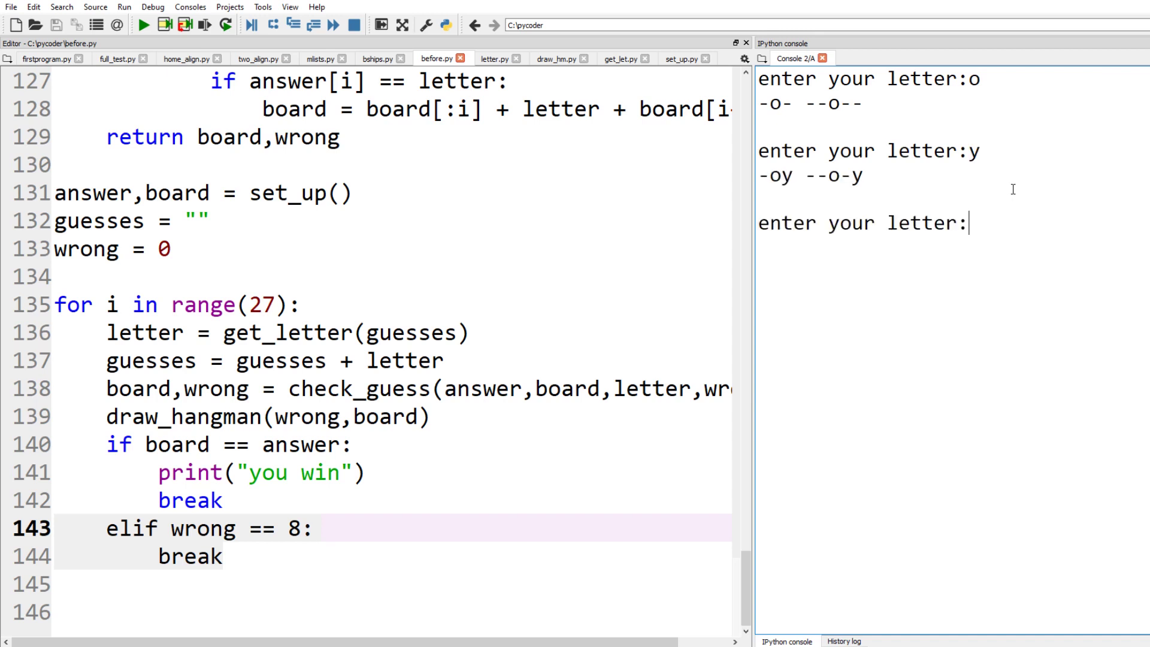
{"action": "type", "text": "t"}
{"action": "key", "text": "Return"}
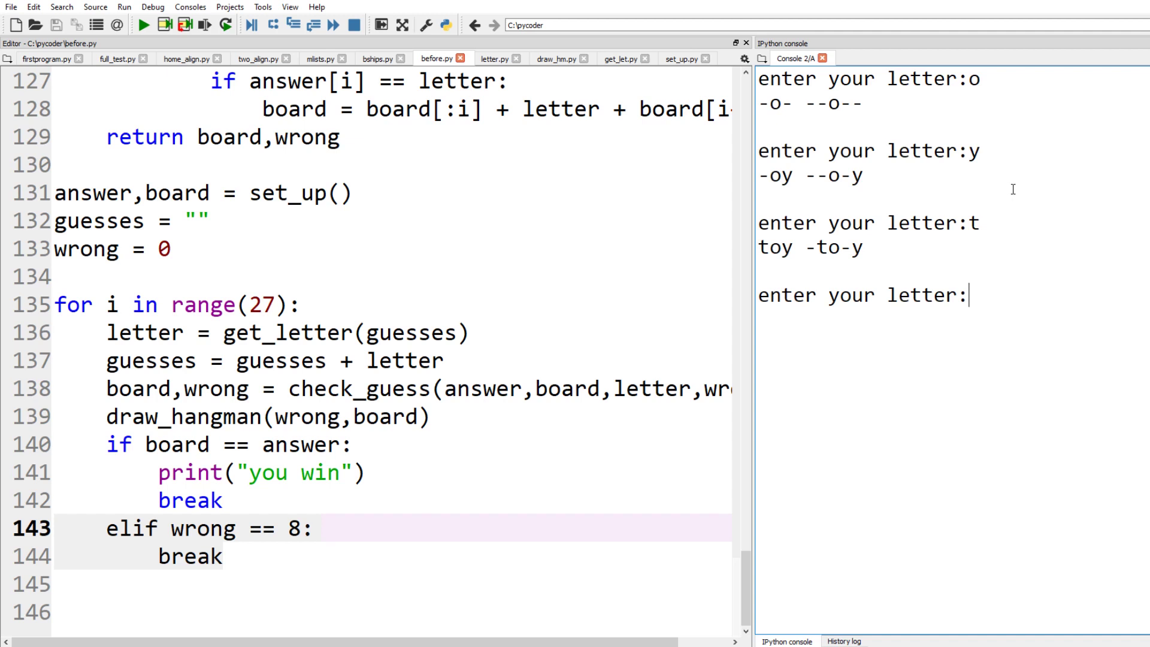
{"action": "type", "text": "q"}
{"action": "key", "text": "Return"}
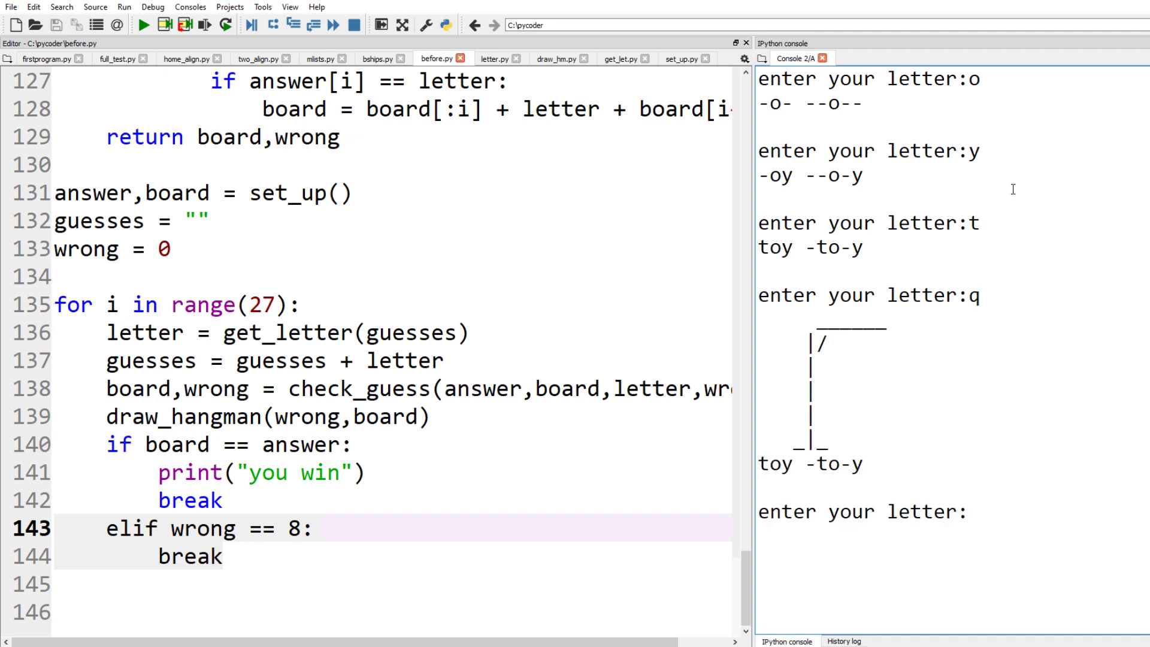
{"action": "type", "text": "w"}
{"action": "key", "text": "Return"}
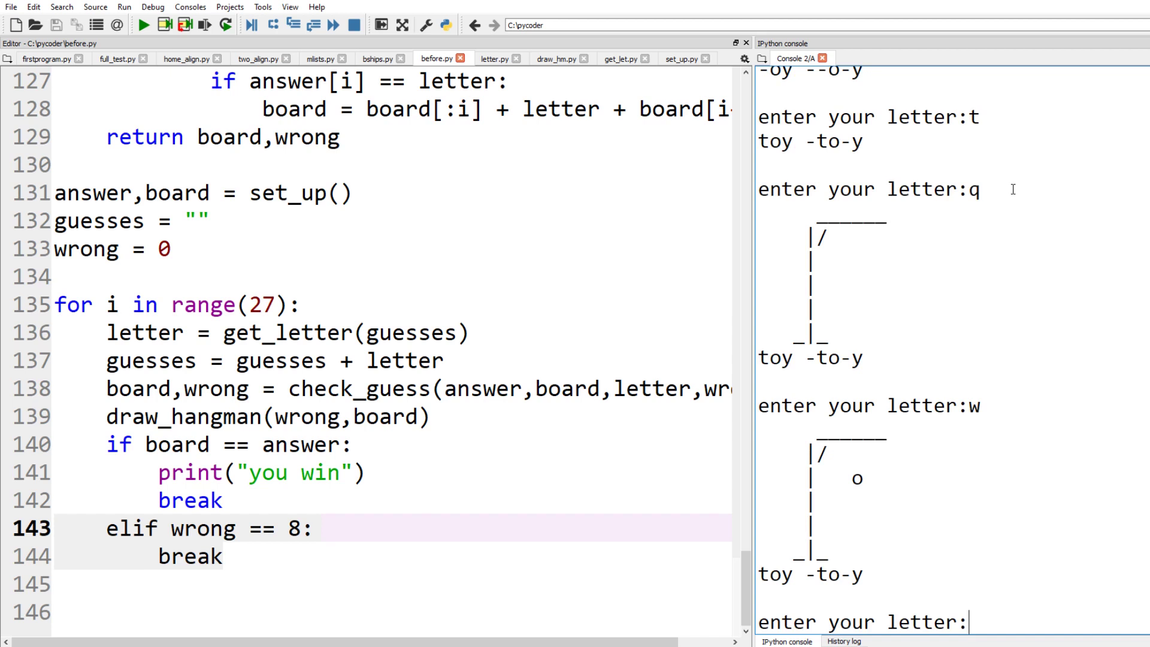
{"action": "scroll", "coordinate": [1012, 190], "scroll_direction": "down", "scroll_amount": 1}
{"action": "scroll", "coordinate": [1014, 188], "scroll_direction": "down", "scroll_amount": 1}
{"action": "scroll", "coordinate": [998, 225], "scroll_direction": "down", "scroll_amount": 1}
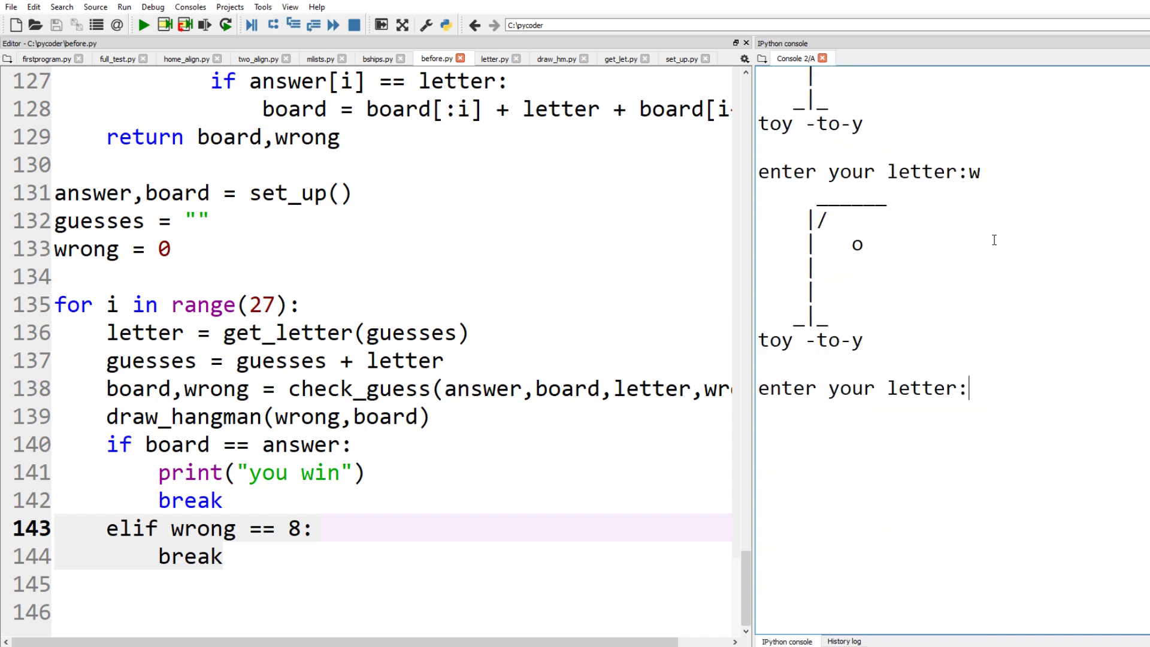
{"action": "type", "text": "e"}
{"action": "key", "text": "Return"}
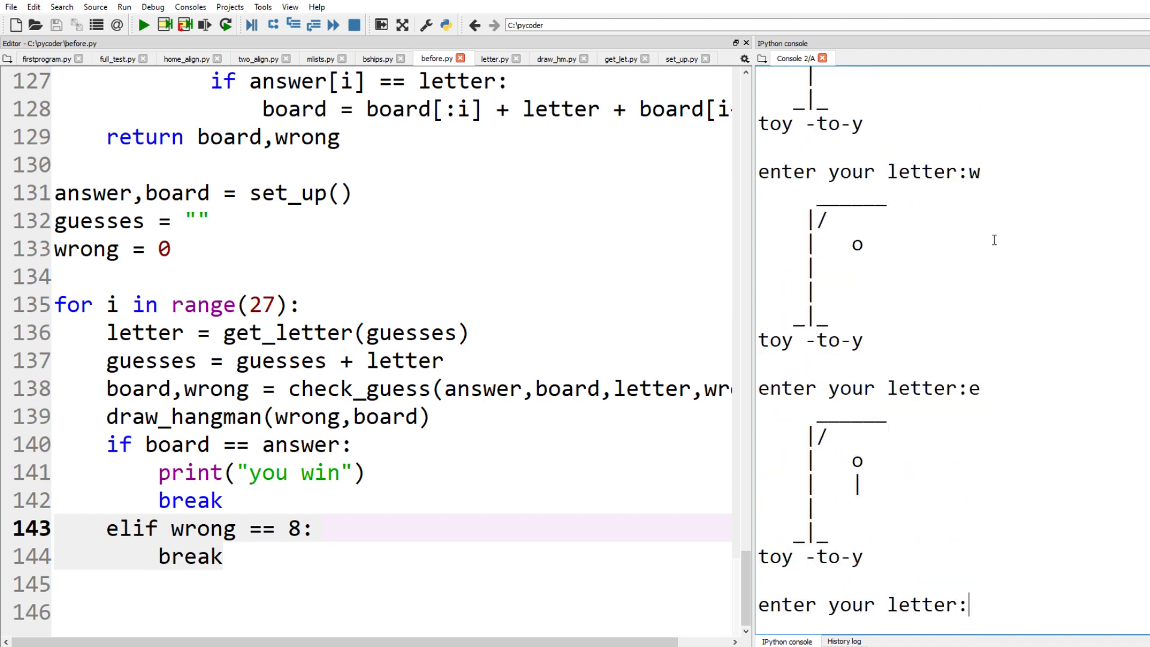
{"action": "type", "text": "r"}
{"action": "key", "text": "Return"}
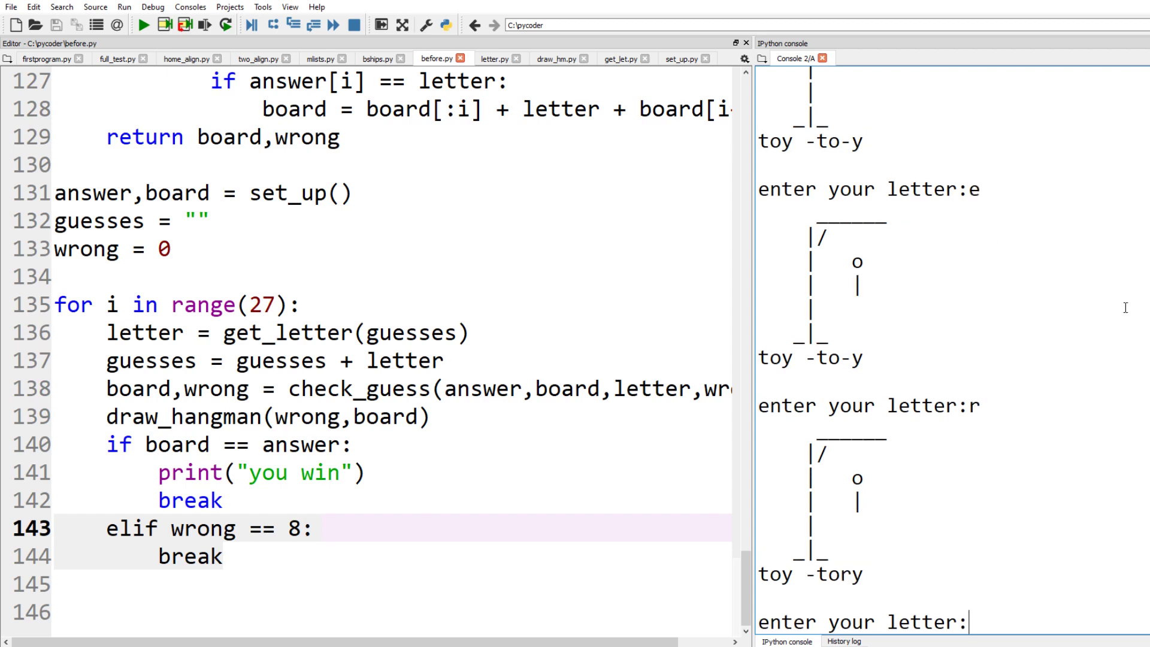
{"action": "scroll", "coordinate": [994, 240], "scroll_direction": "down", "scroll_amount": 4}
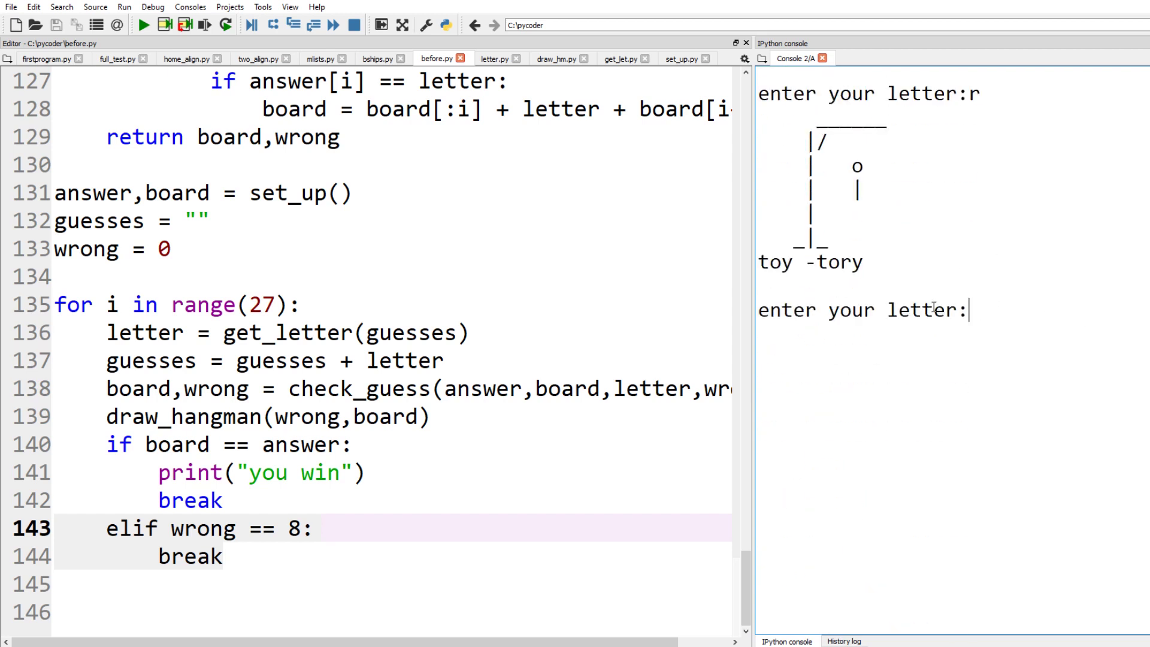
{"action": "type", "text": "y"}
Repeat y and t, guess u, i, g, j, then s to print 'you win'
{"action": "key", "text": "Return"}
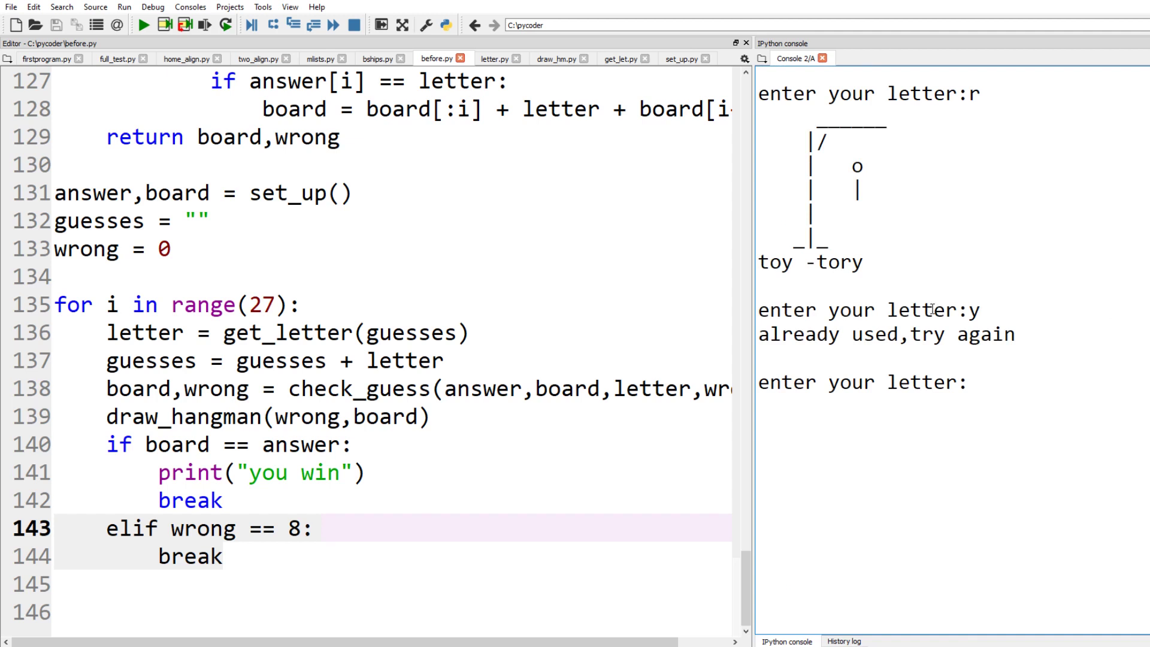
{"action": "type", "text": "t"}
{"action": "key", "text": "Return"}
{"action": "scroll", "coordinate": [932, 309], "scroll_direction": "down", "scroll_amount": 2}
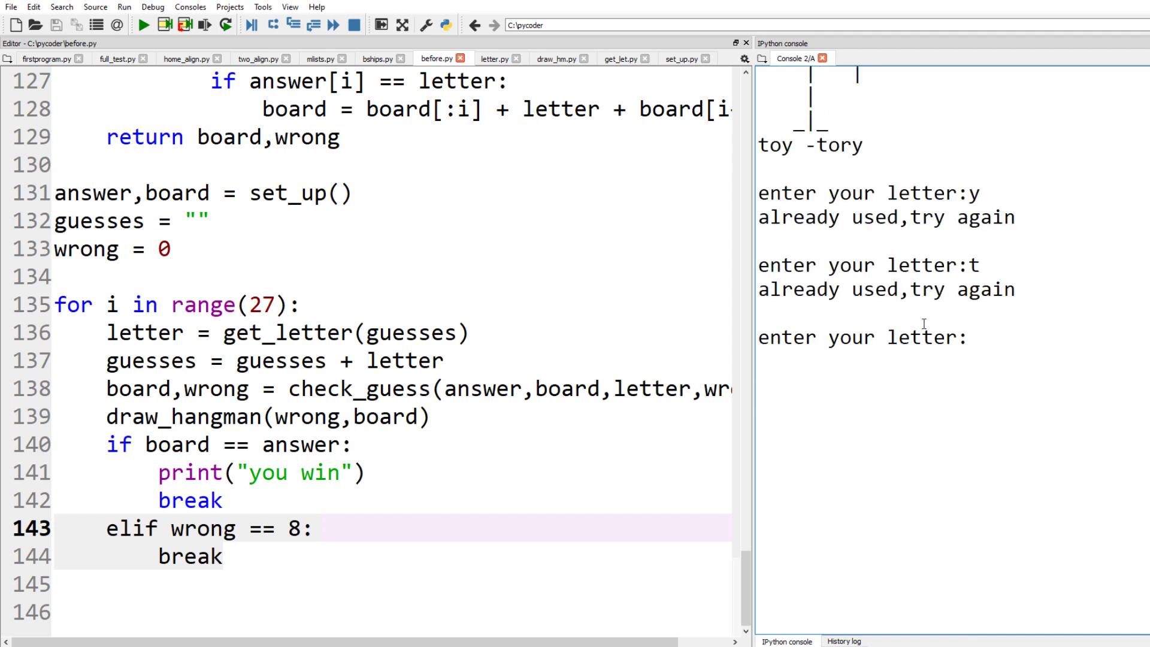
{"action": "type", "text": "u"}
{"action": "key", "text": "Return"}
{"action": "scroll", "coordinate": [924, 323], "scroll_direction": "down", "scroll_amount": 2}
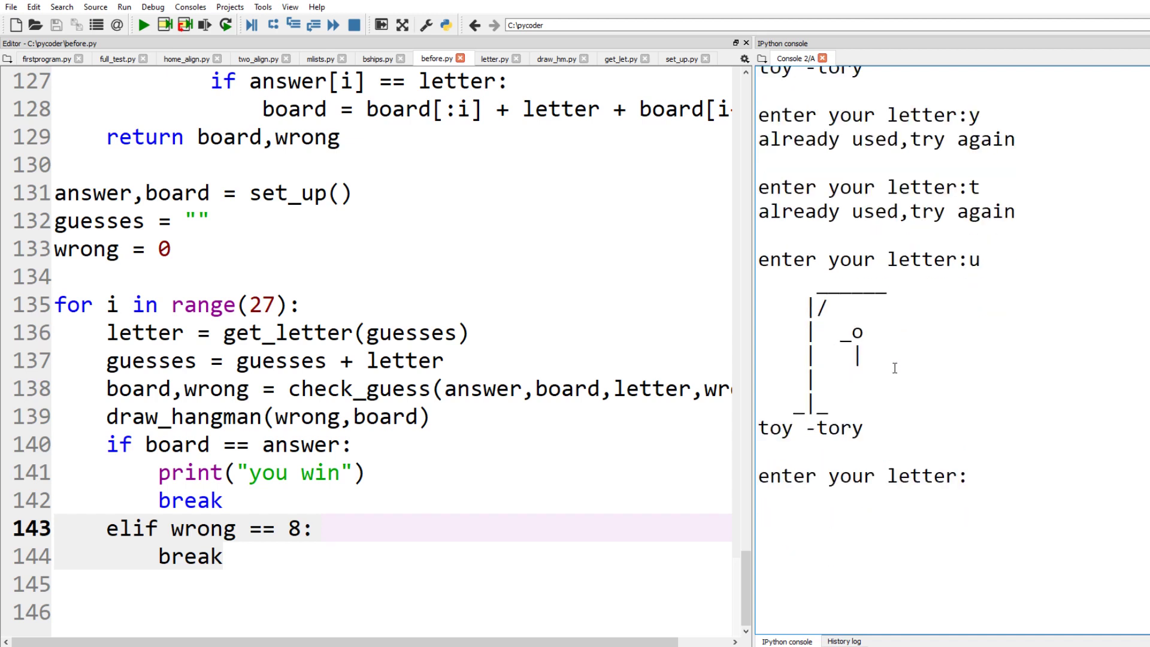
{"action": "scroll", "coordinate": [895, 368], "scroll_direction": "down", "scroll_amount": 1}
{"action": "type", "text": "i"}
{"action": "key", "text": "Return"}
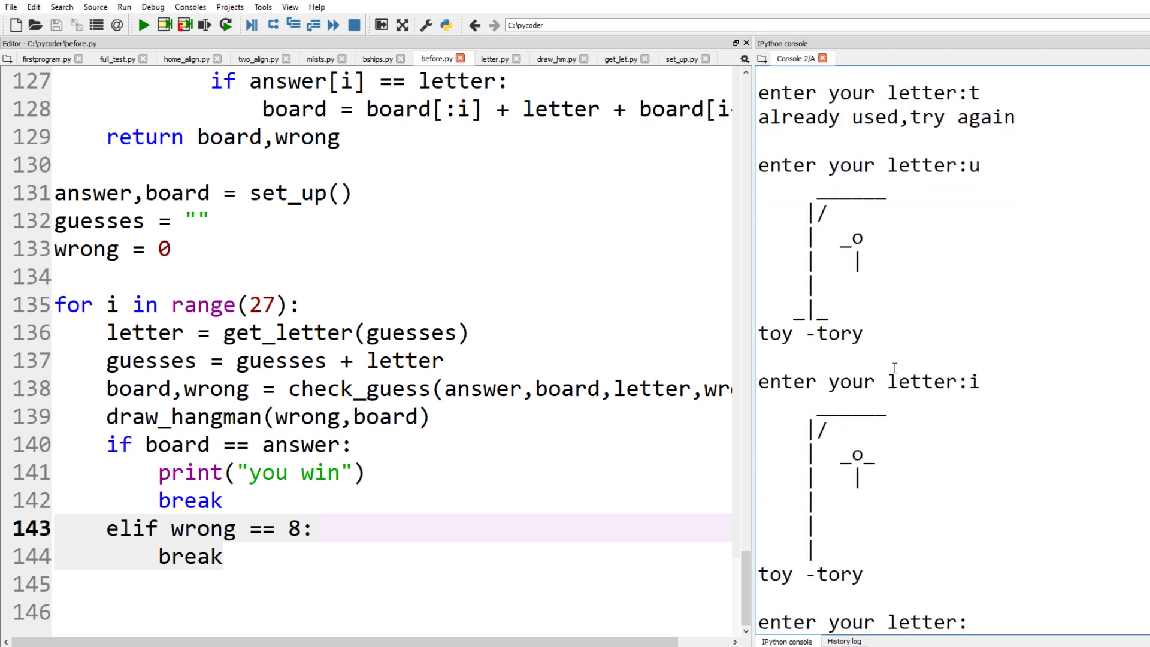
{"action": "type", "text": "g"}
{"action": "key", "text": "Return"}
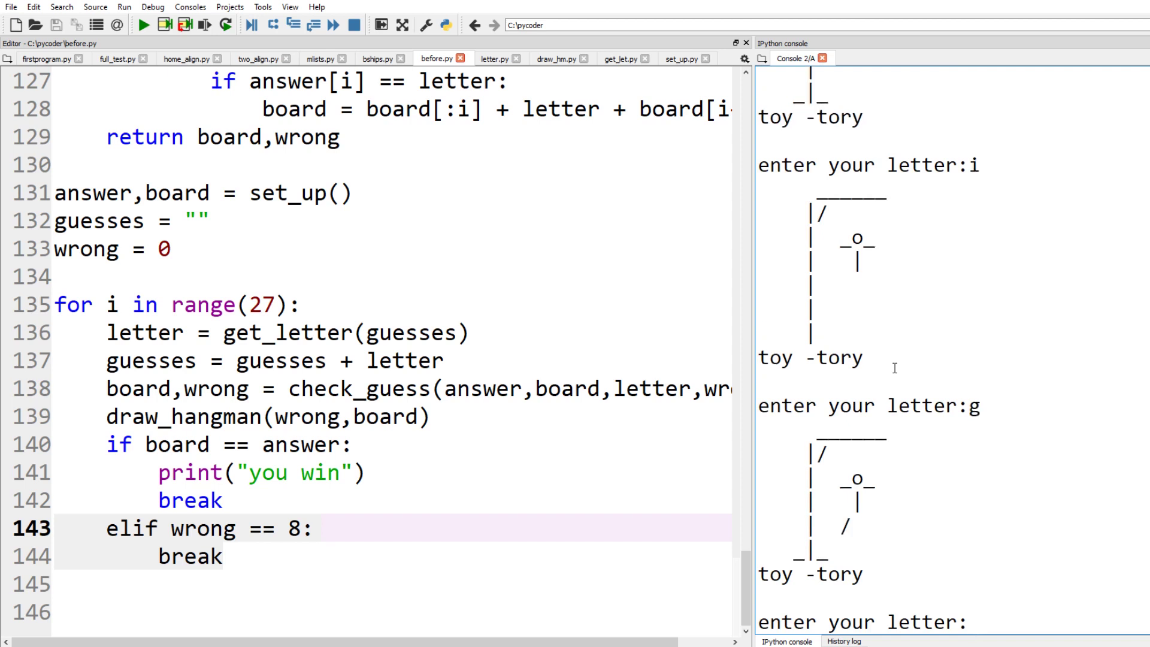
{"action": "scroll", "coordinate": [894, 367], "scroll_direction": "down", "scroll_amount": 3}
{"action": "type", "text": "j"}
{"action": "key", "text": "Return"}
{"action": "scroll", "coordinate": [956, 338], "scroll_direction": "down", "scroll_amount": 2}
{"action": "scroll", "coordinate": [956, 337], "scroll_direction": "down", "scroll_amount": 1}
{"action": "scroll", "coordinate": [955, 336], "scroll_direction": "down", "scroll_amount": 1}
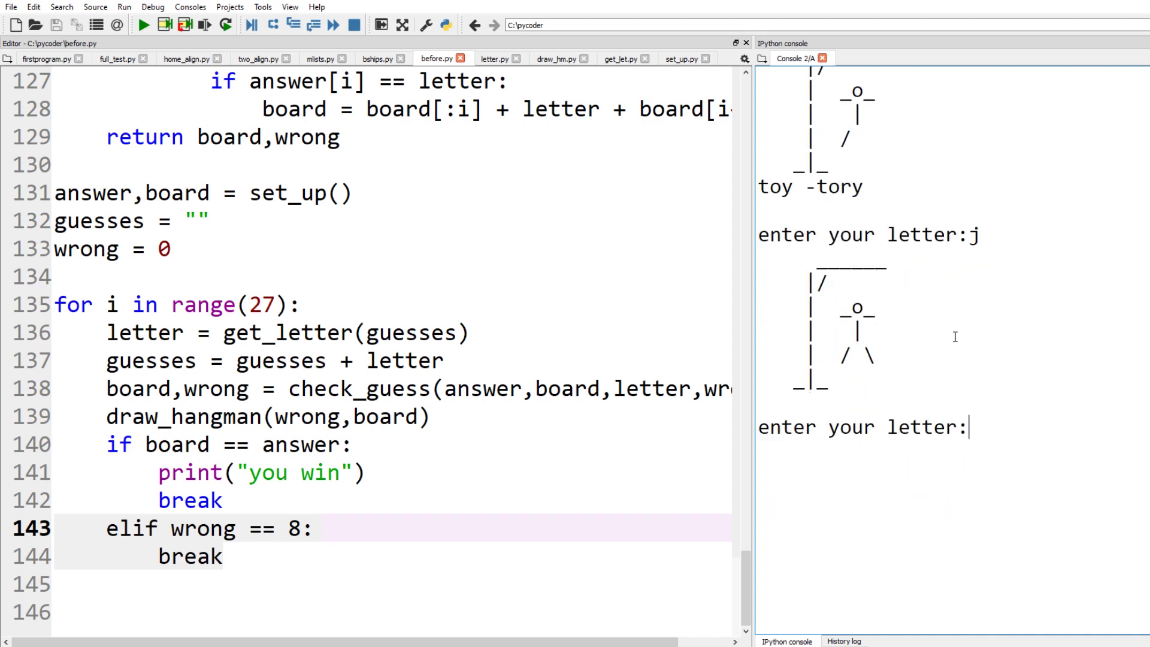
{"action": "type", "text": "s"}
{"action": "key", "text": "Return"}
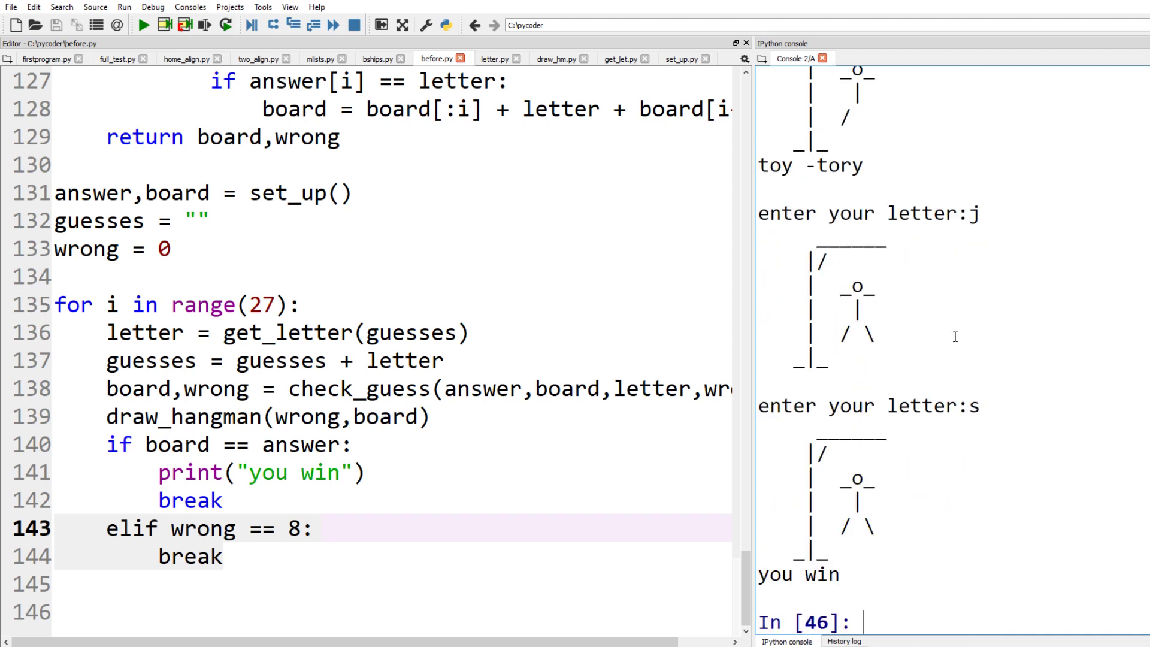
{"action": "scroll", "coordinate": [956, 337], "scroll_direction": "down", "scroll_amount": 1}
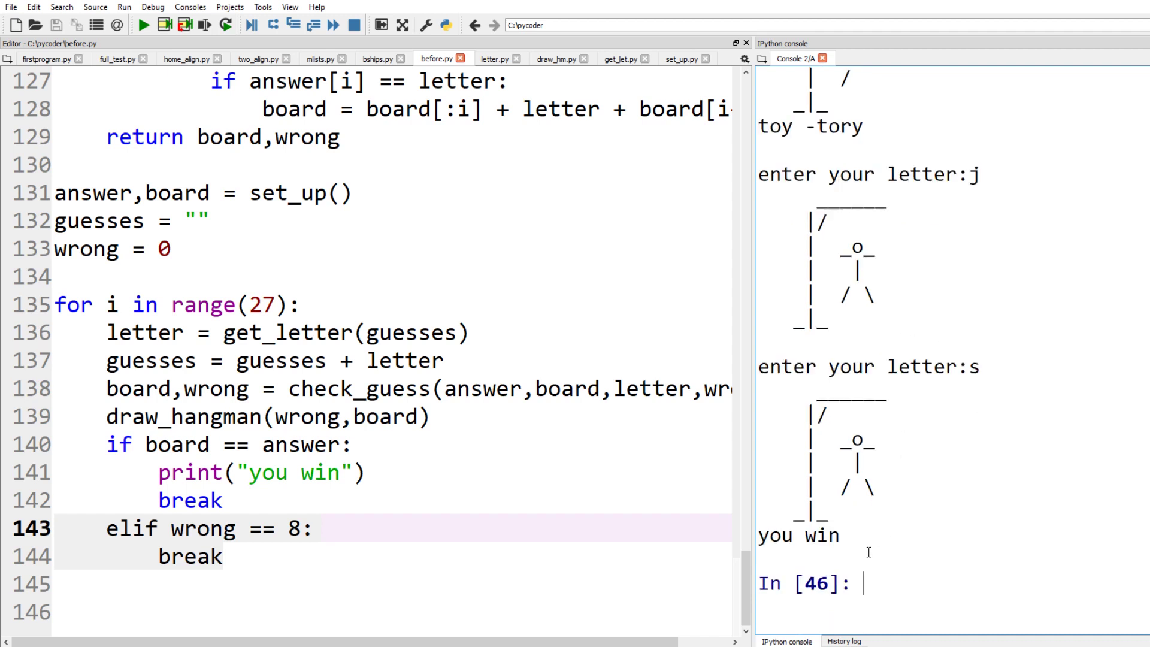
{"action": "mouse_move", "coordinate": [845, 538]}
{"action": "left_mouse_down"}
{"action": "mouse_move", "coordinate": [809, 409]}
{"action": "mouse_move", "coordinate": [745, 394]}
{"action": "left_mouse_up"}
{"action": "left_click", "coordinate": [868, 524]}
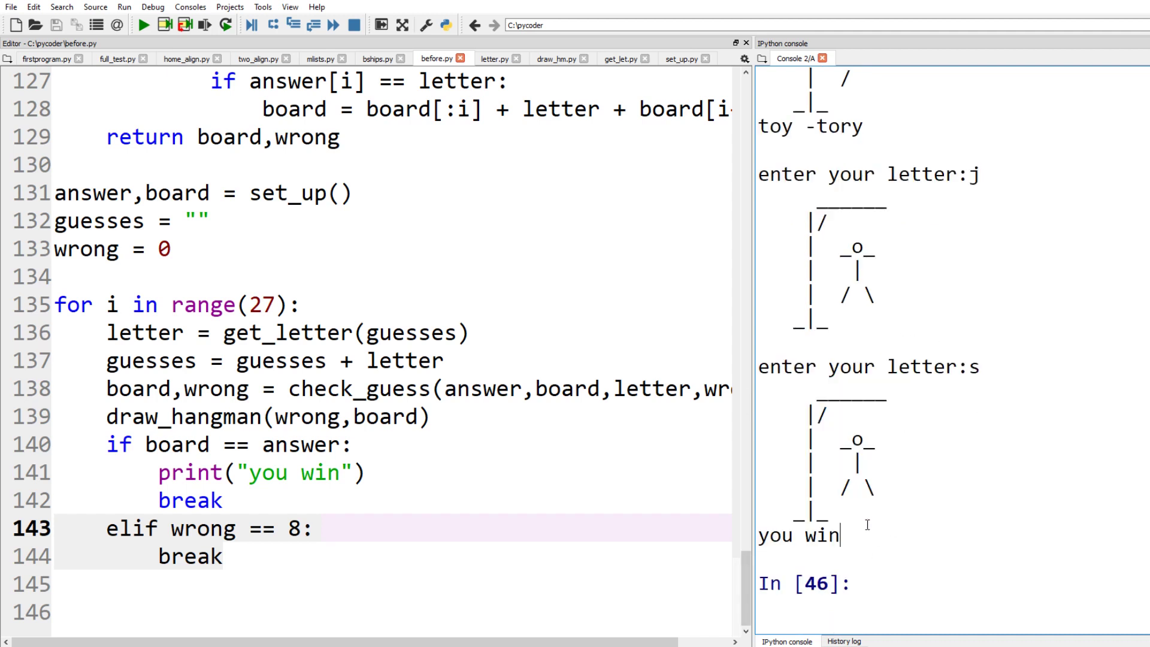